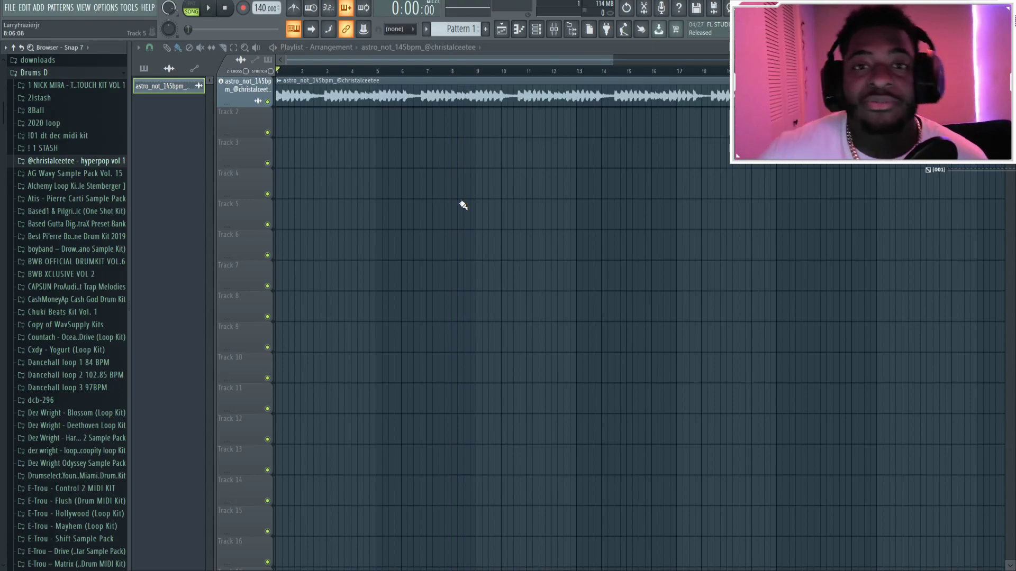
Step: Find the clap 02_2 sample in the drum folders and add it as a new channel in the channel rack
scroll(68, 159, "down", 15)
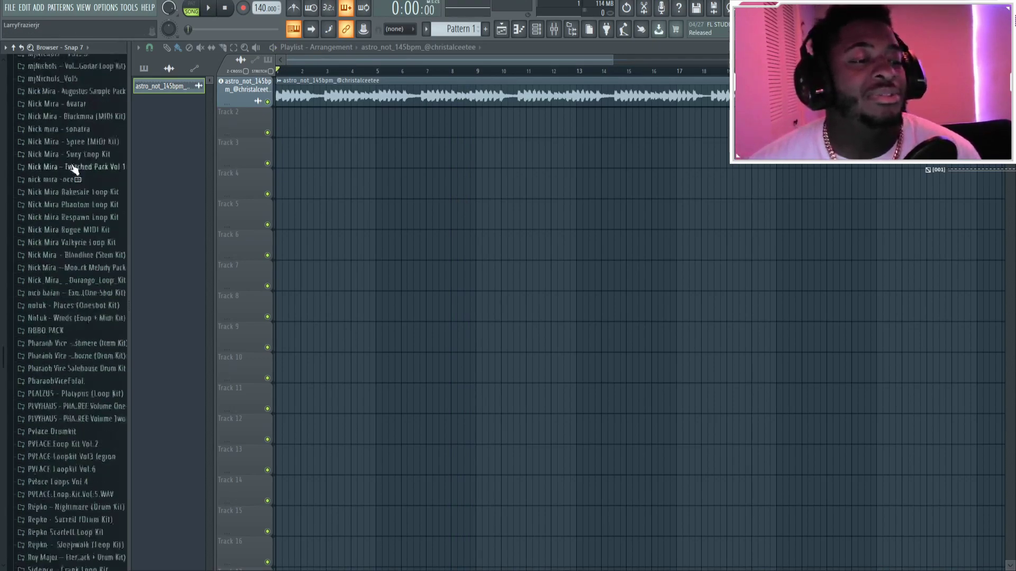
left_click(537, 29)
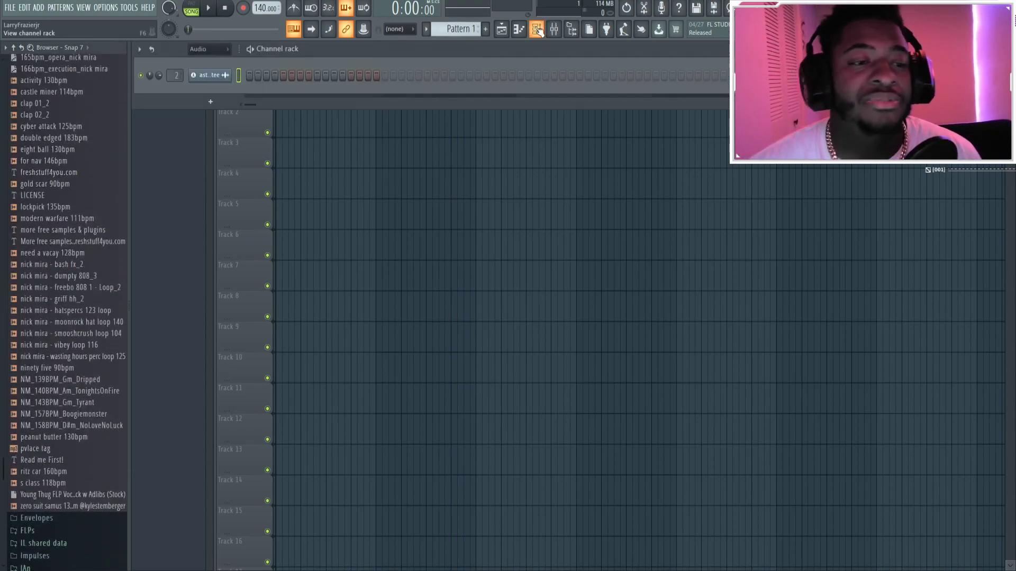
scroll(27, 277, "up", 10)
left_click_drag(242, 111, 208, 86)
Step: Add the nick mira - griff hh_2 hi-hat and the nick mira - freebo 808 1 - Loop_2 sample as new channels
scroll(45, 284, "down", 7)
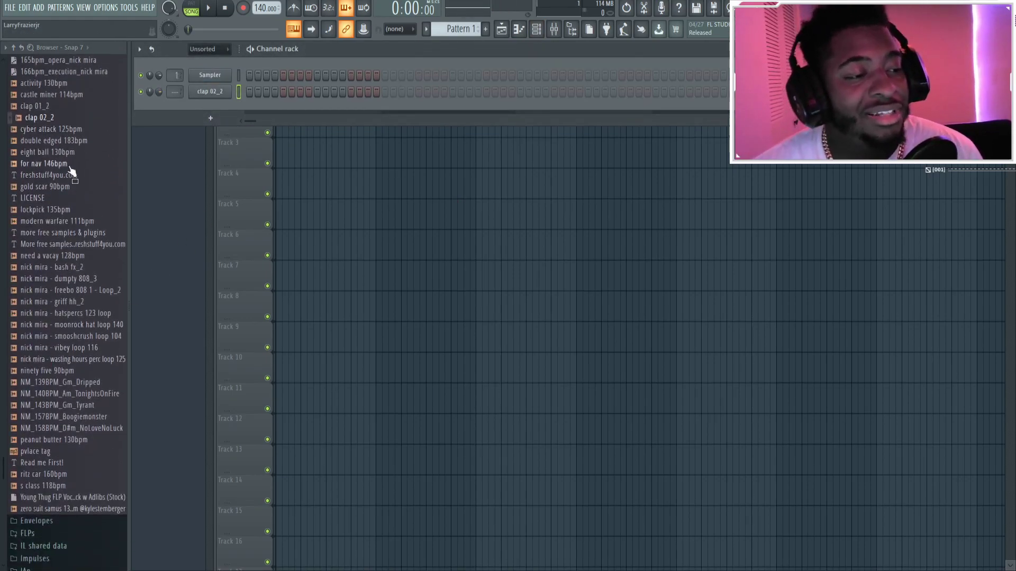
left_click_drag(233, 126, 216, 105)
left_click_drag(69, 301, 208, 121)
scroll(49, 335, "down", 10)
scroll(57, 311, "up", 5)
scroll(71, 267, "down", 15)
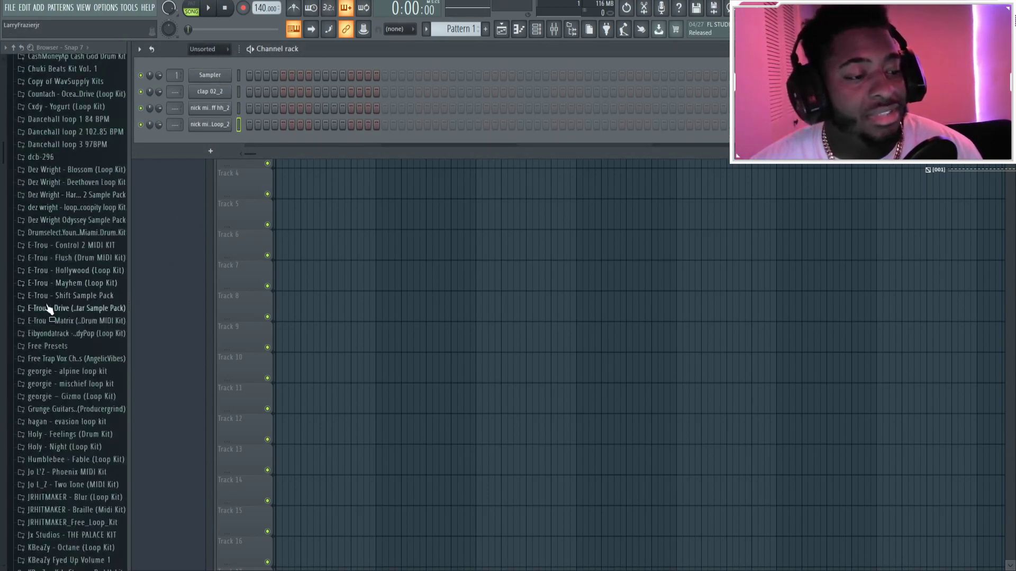
scroll(52, 380, "down", 8)
scroll(58, 403, "up", 8)
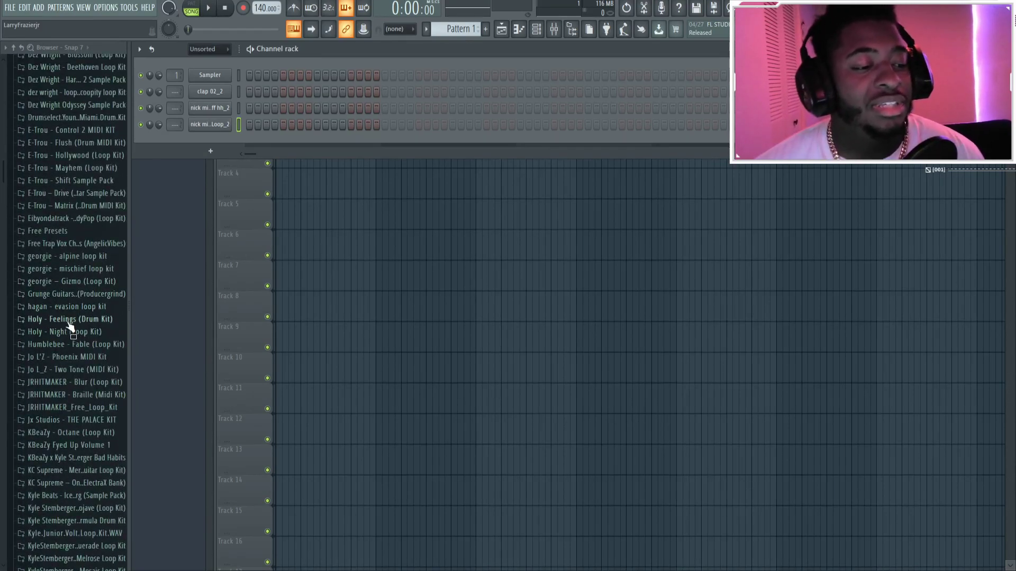
left_click(71, 320)
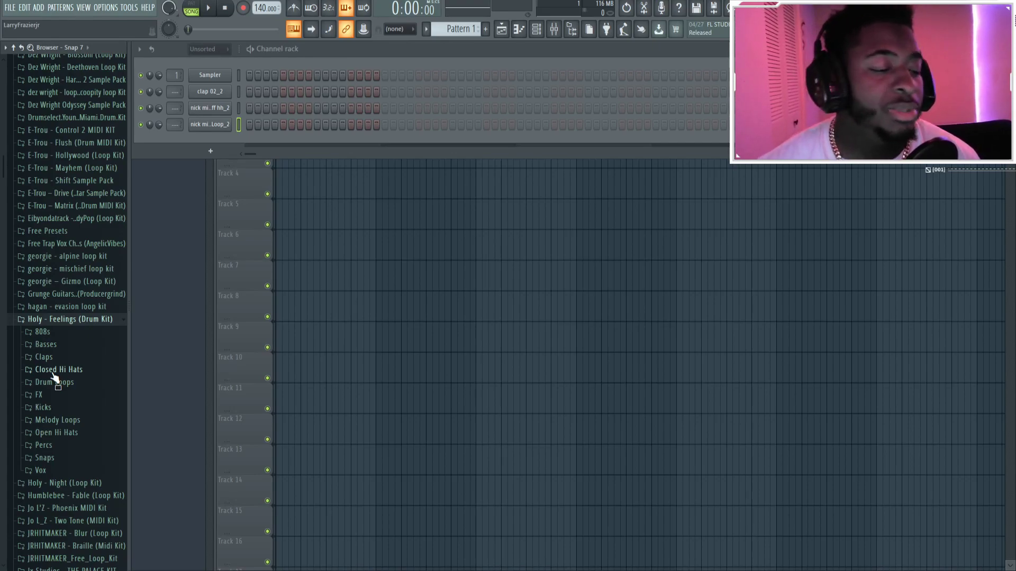
left_click(64, 408)
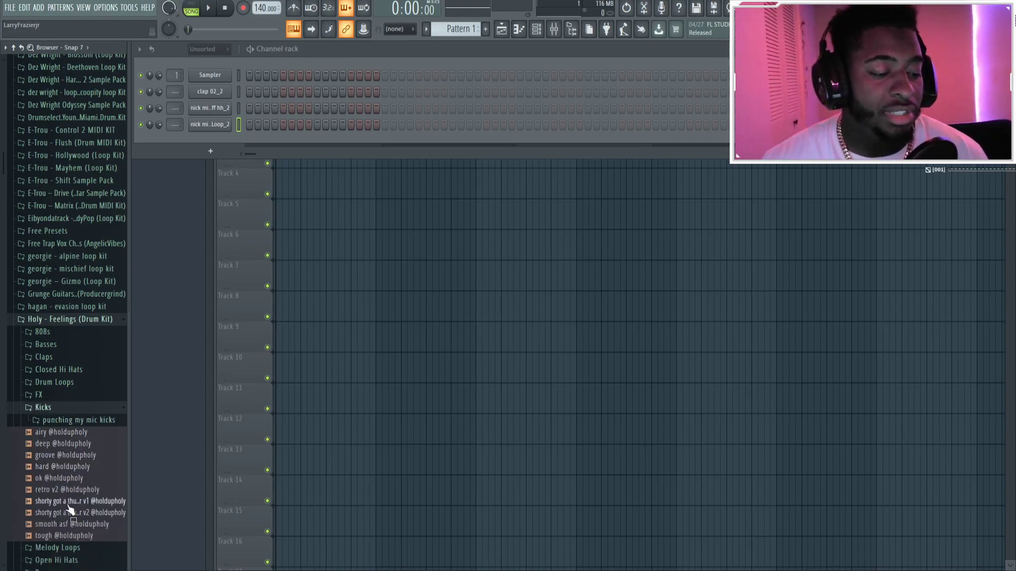
left_click_drag(130, 224, 209, 74)
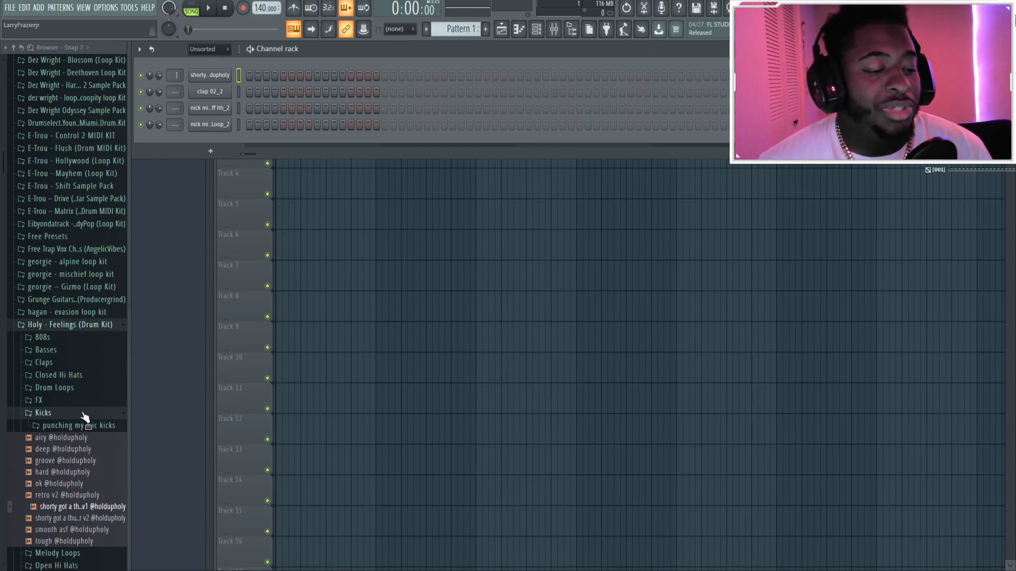
left_click(85, 413)
left_click(88, 325)
scroll(70, 391, "down", 3)
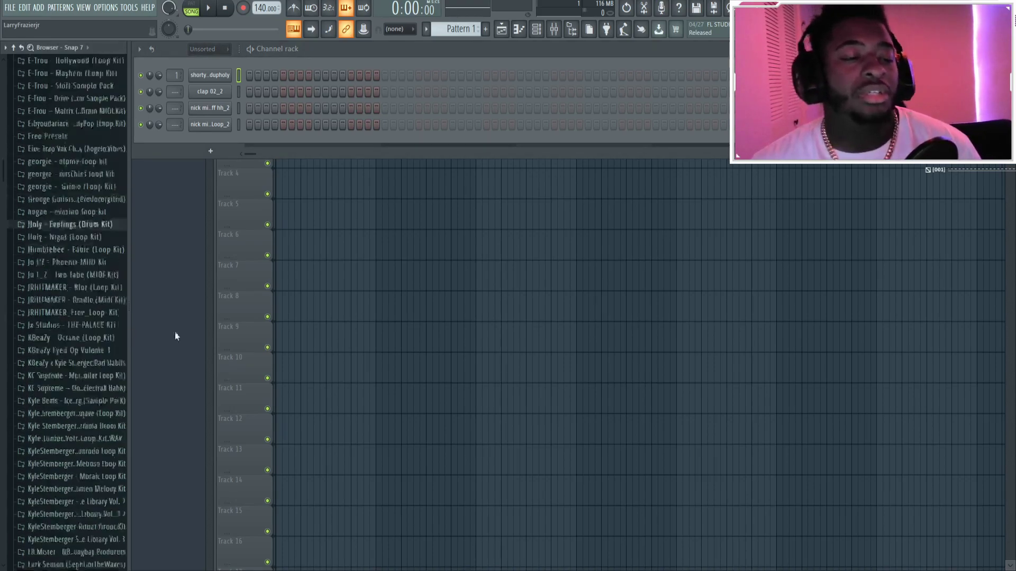
scroll(105, 335, "up", 3)
Step: Lay Pattern 1 clips end to end along Track 2 of the playlist and set the tempo to 145 BPM
left_click(151, 336)
left_click(196, 91)
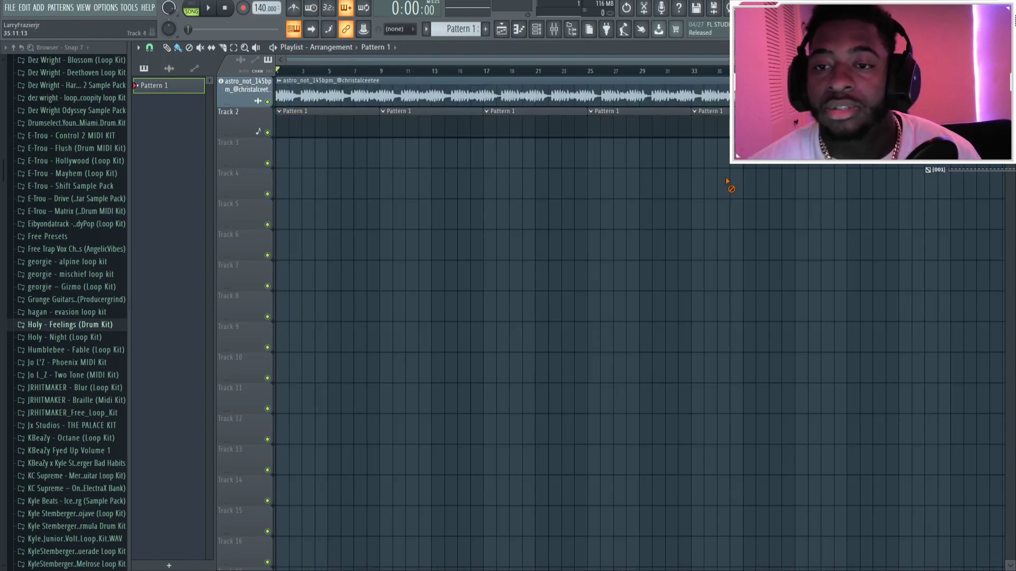
left_click_drag(263, 12, 262, 6)
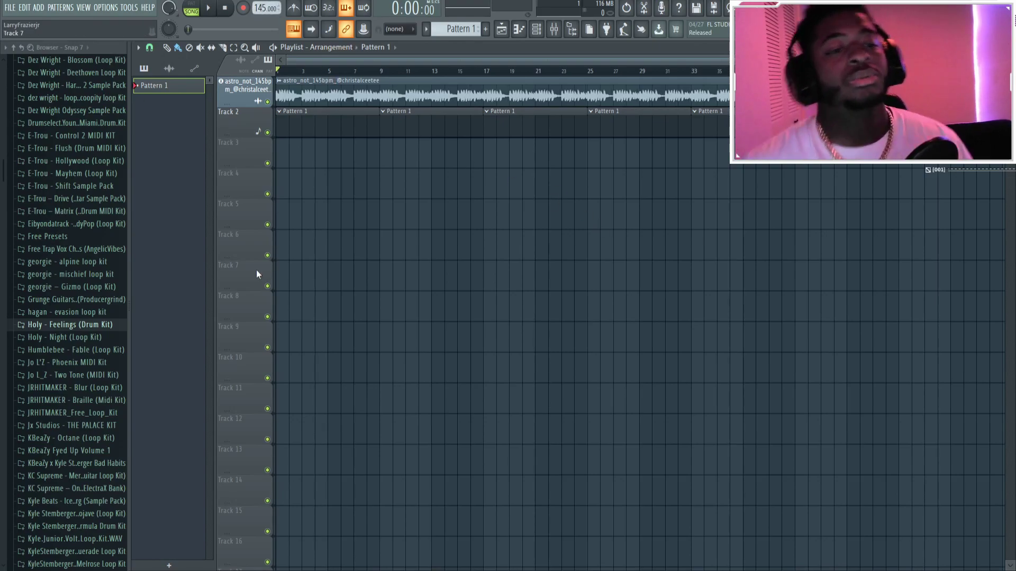
Step: Program short C5 notes for clap 02_2 in the piano roll, one on beat 3 of each of eight bars
left_click(535, 29)
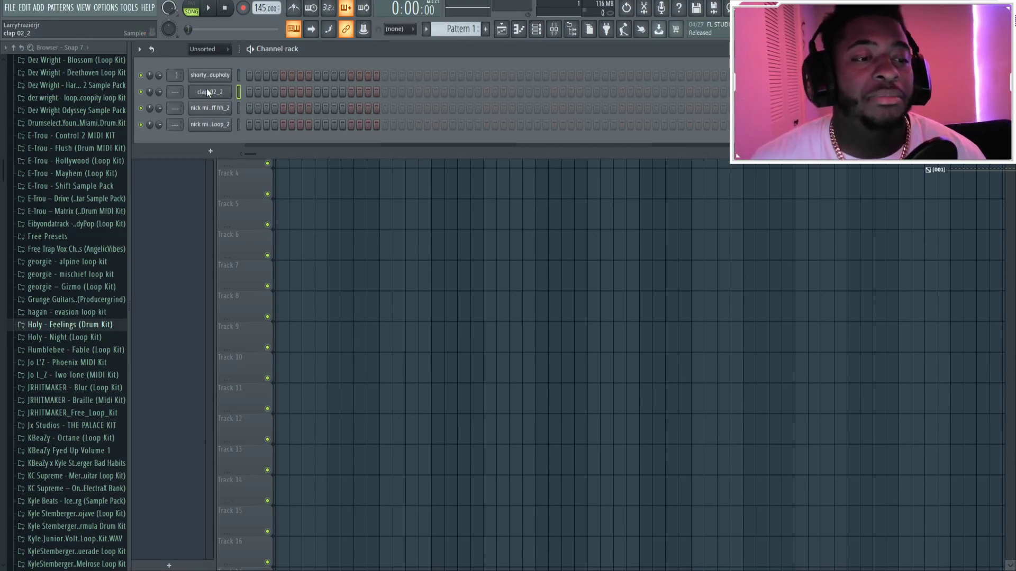
key("F7")
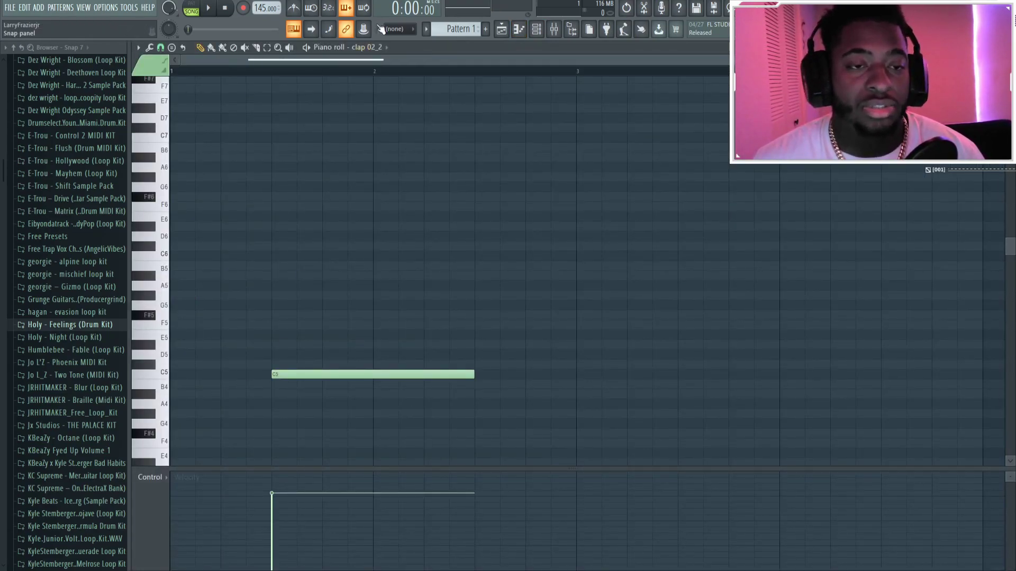
key("ctrl+b")
key("ctrl+b")
key("ctrl+b")
key("ctrl+b")
key("ctrl+b")
scroll(411, 58, "down", 4)
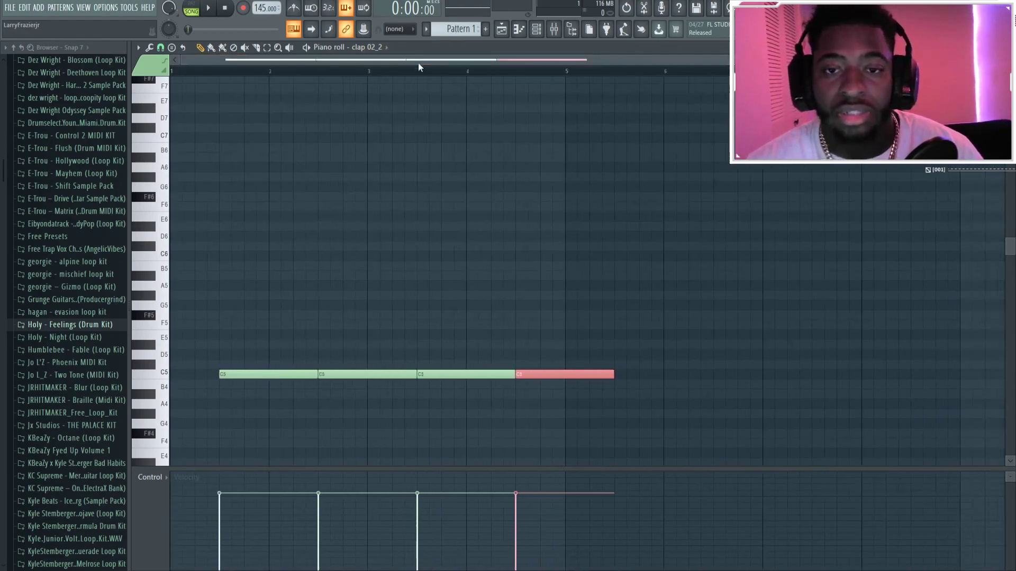
key("ctrl+b")
key("ctrl+b")
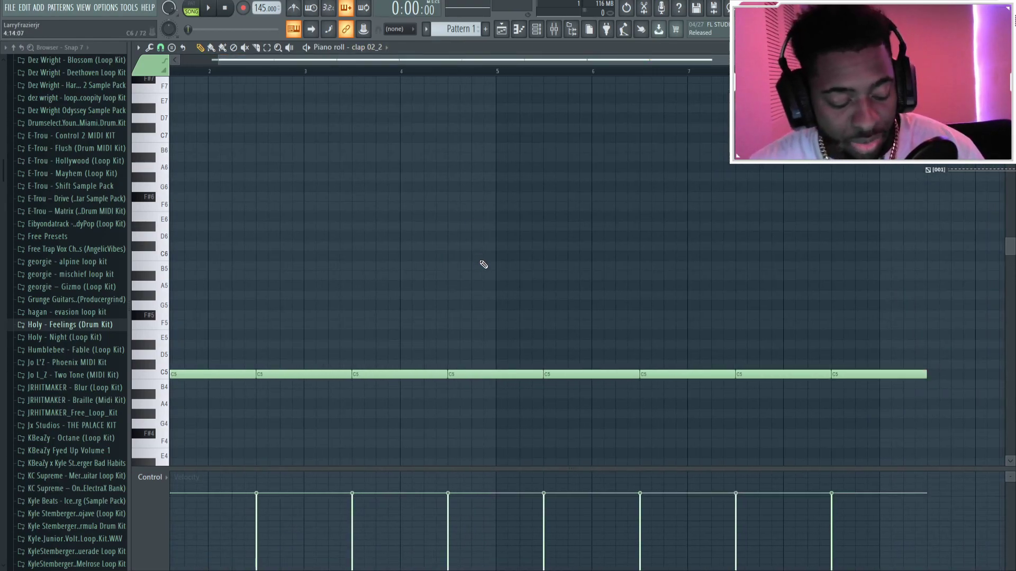
key("ctrl+q")
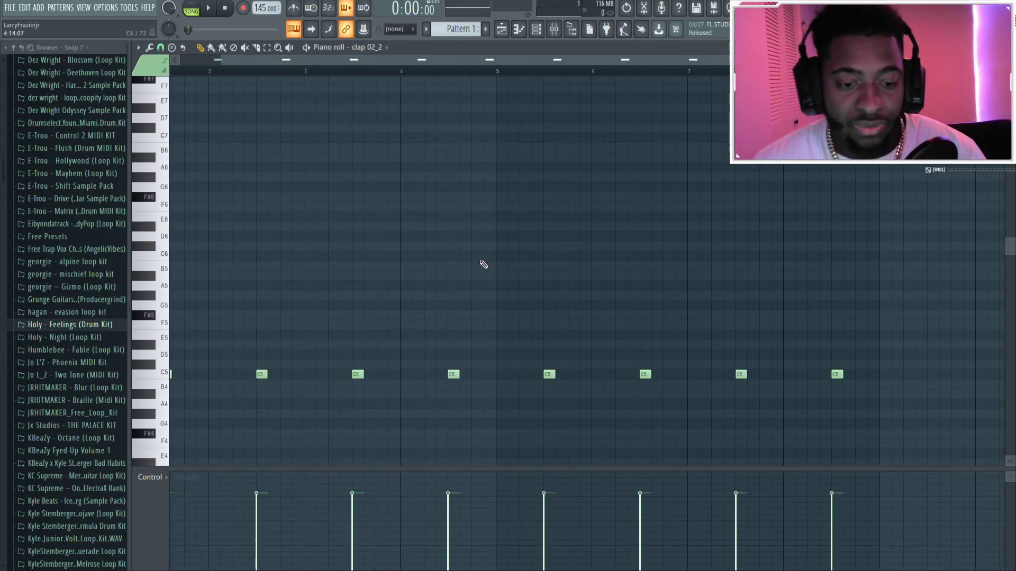
Step: Play the arrangement with the claps and set the channel rack filter to show all channels
left_click(510, 33)
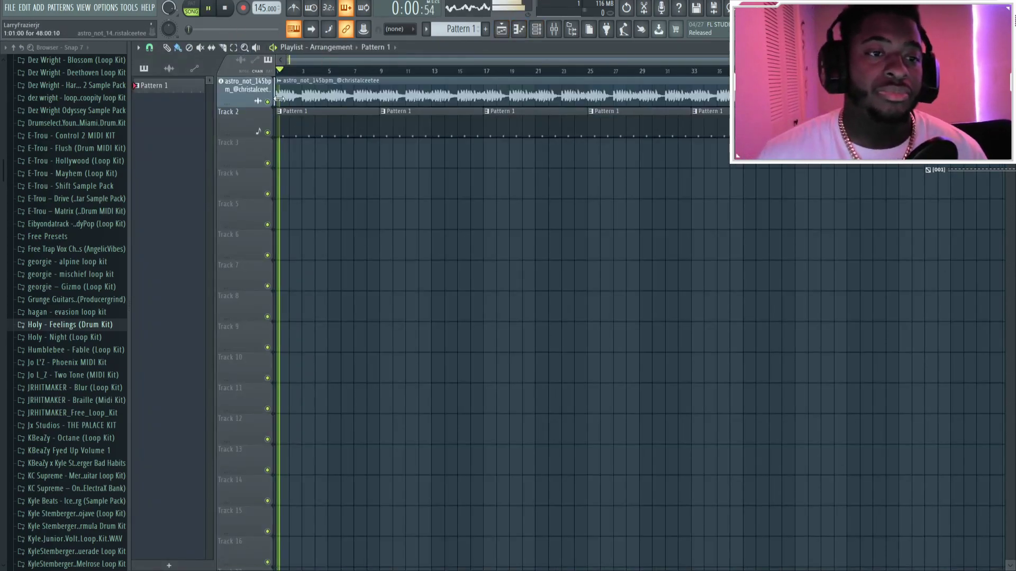
left_click(536, 29)
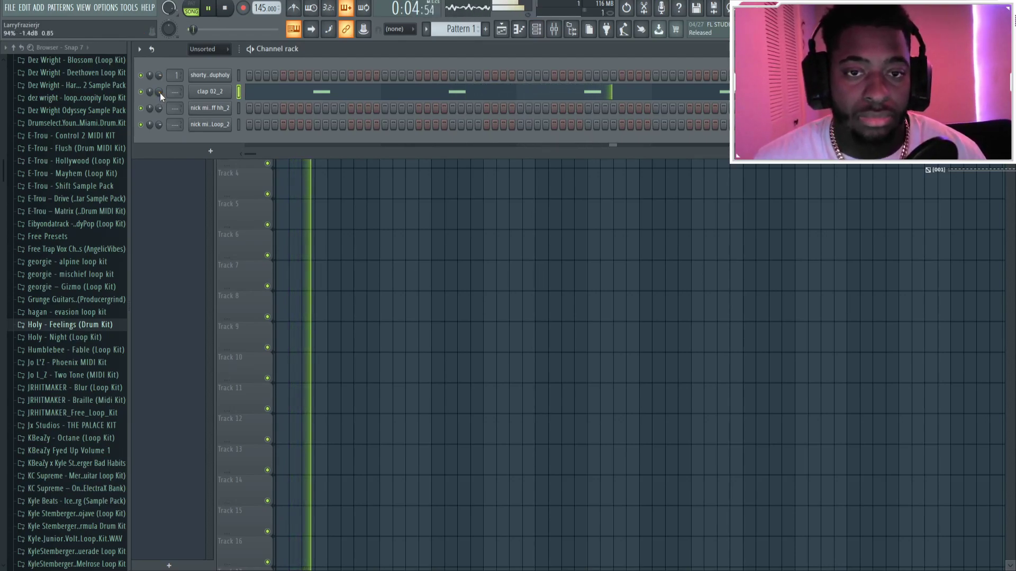
left_click(209, 49)
left_click(222, 62)
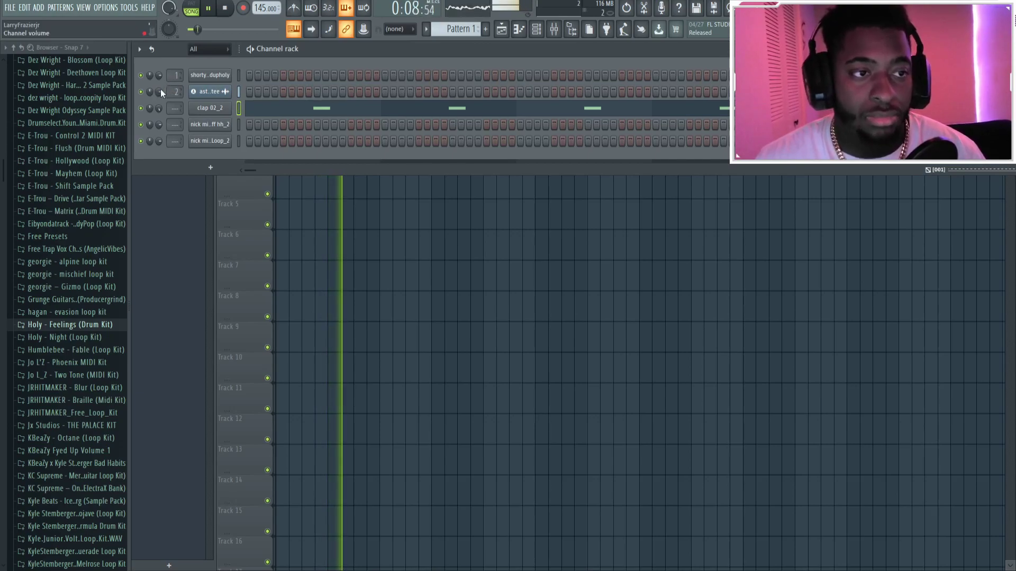
Step: Route the kick channel to the Master, check the astro_not_145bpm loop's sample settings and stop playback
left_click(210, 75)
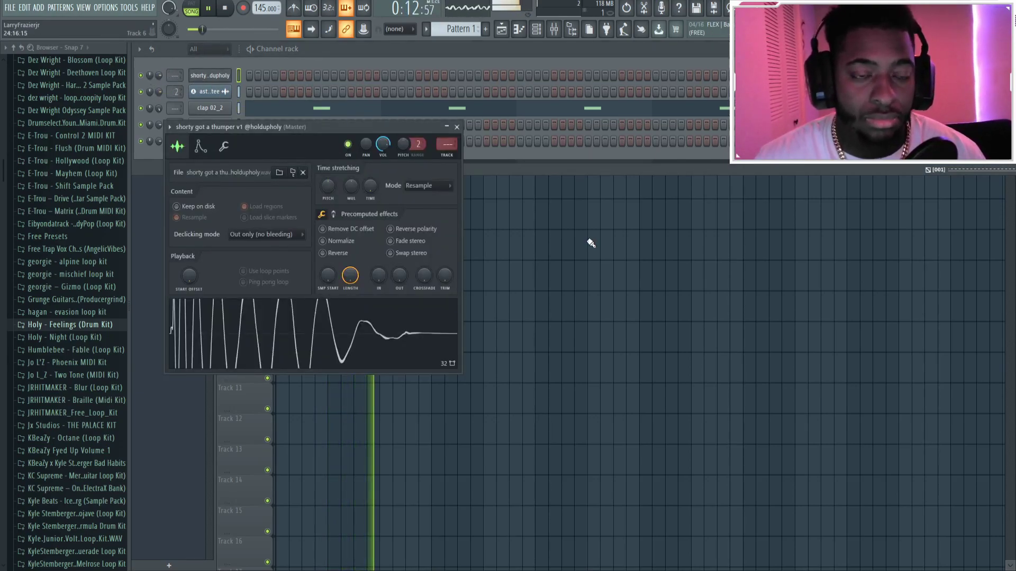
key("F5")
left_click(158, 86)
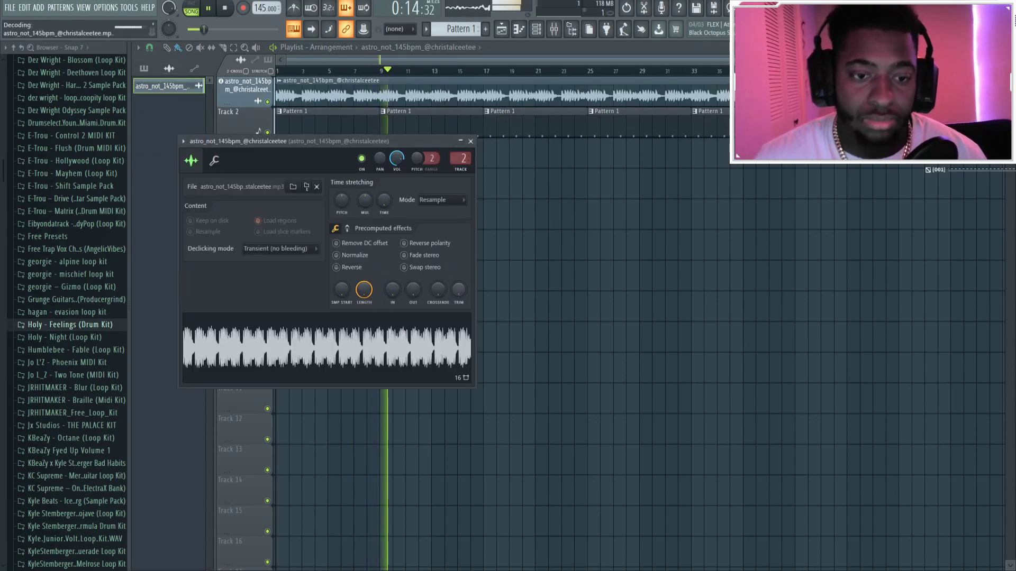
key("Escape")
key("space")
Step: Fill every second step of the nick mira - griff hh_2 channel with hi-hats and play the result
key("F6")
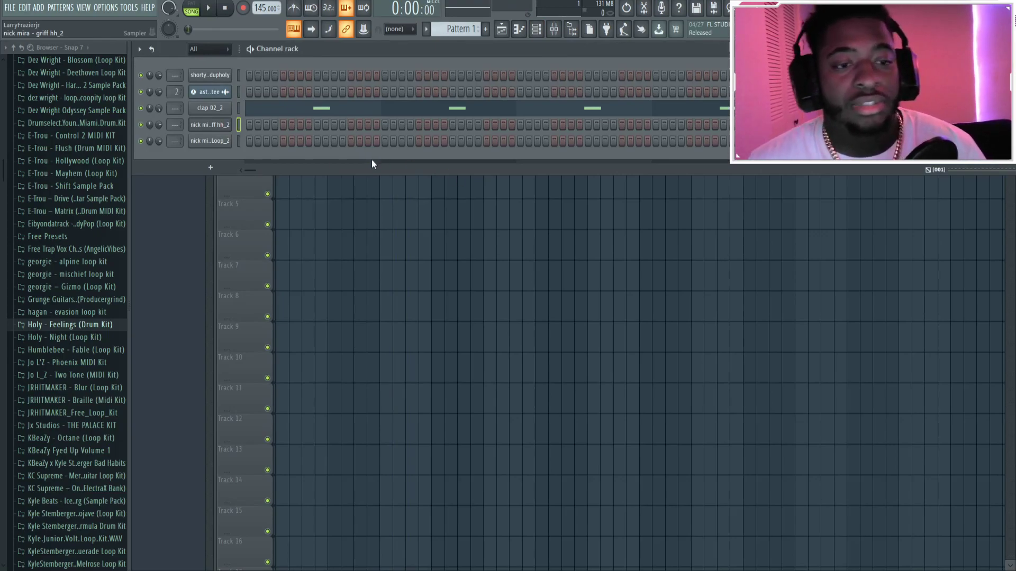
key("ctrl+v")
key("space")
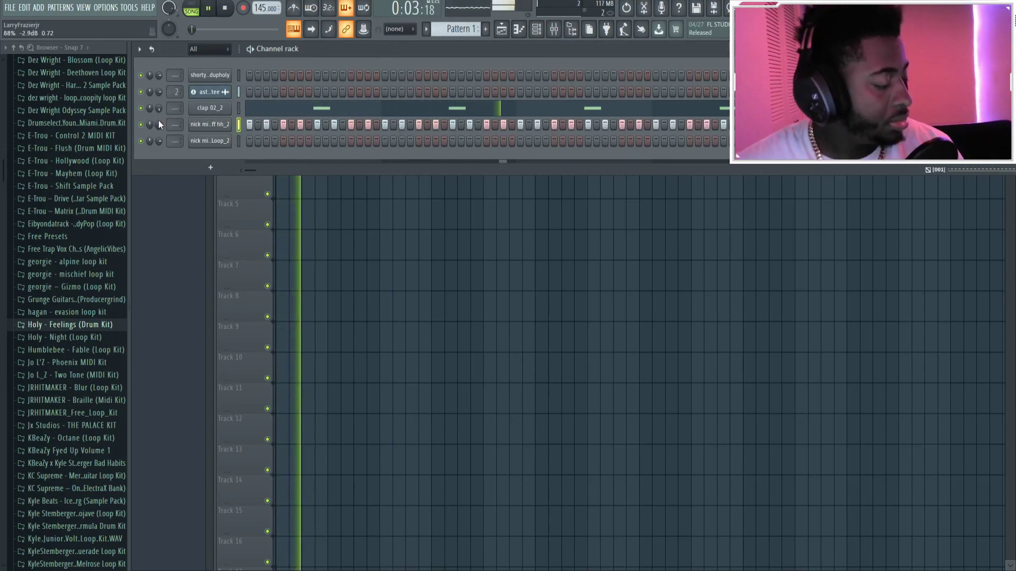
Step: Move the kick channel down one position in the channel rack, below the astro loop channel
left_click(239, 76)
key("alt+Down")
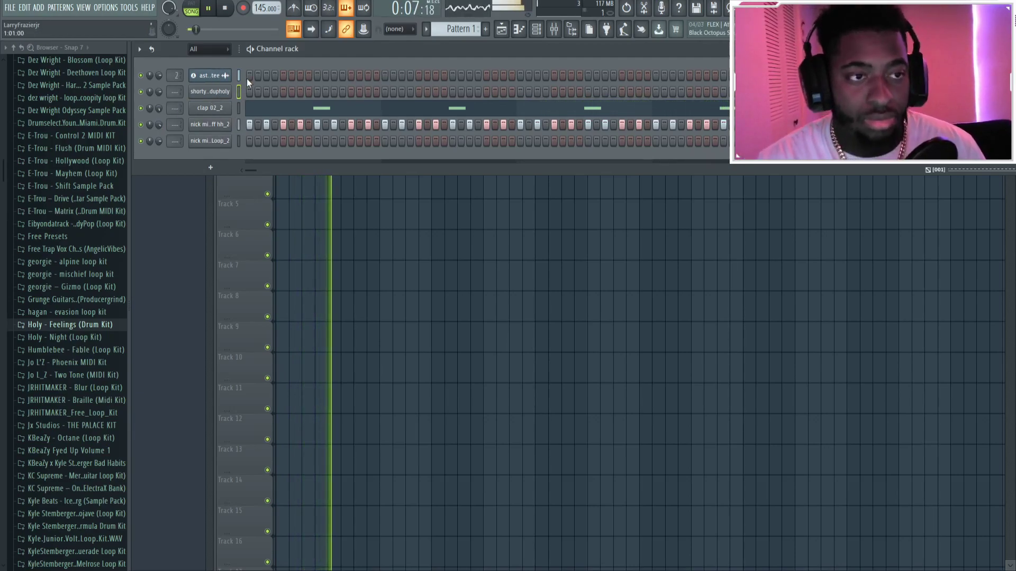
left_click(419, 265)
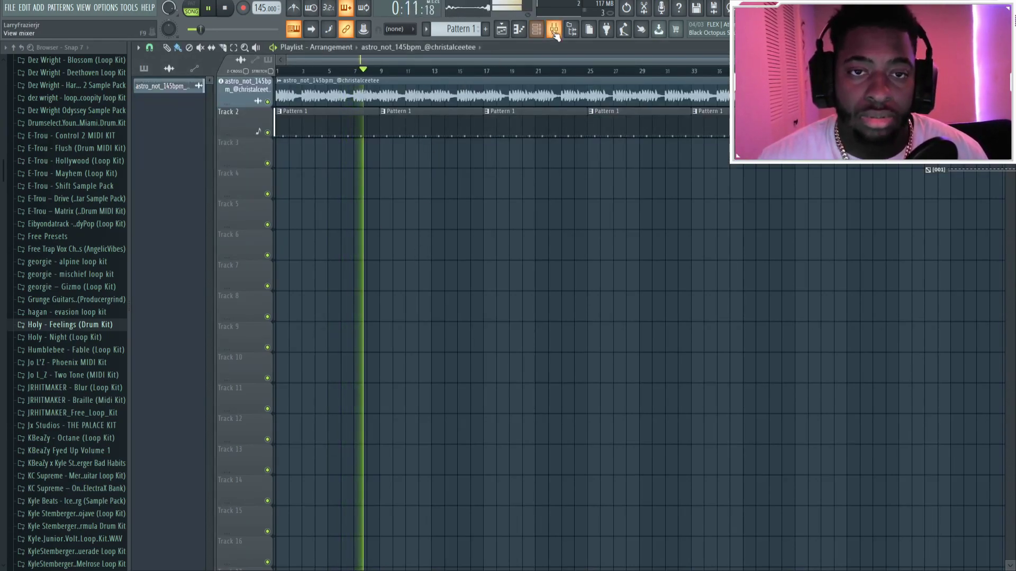
left_click(536, 29)
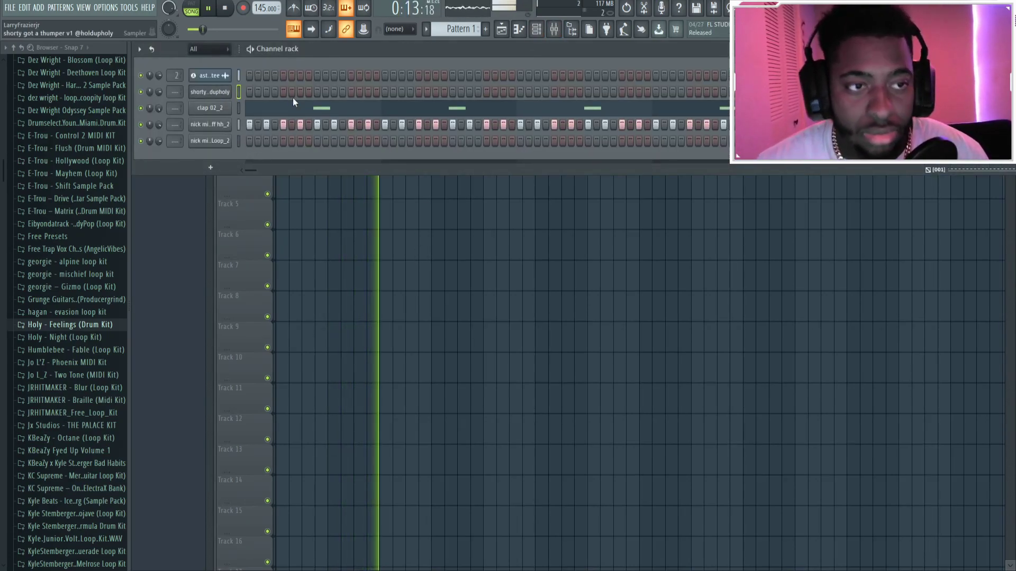
Step: Place C5 kick notes in the piano roll on steps 1, 7, 11 and 15 of bar 1 and step 5 of bar 2
key("F7")
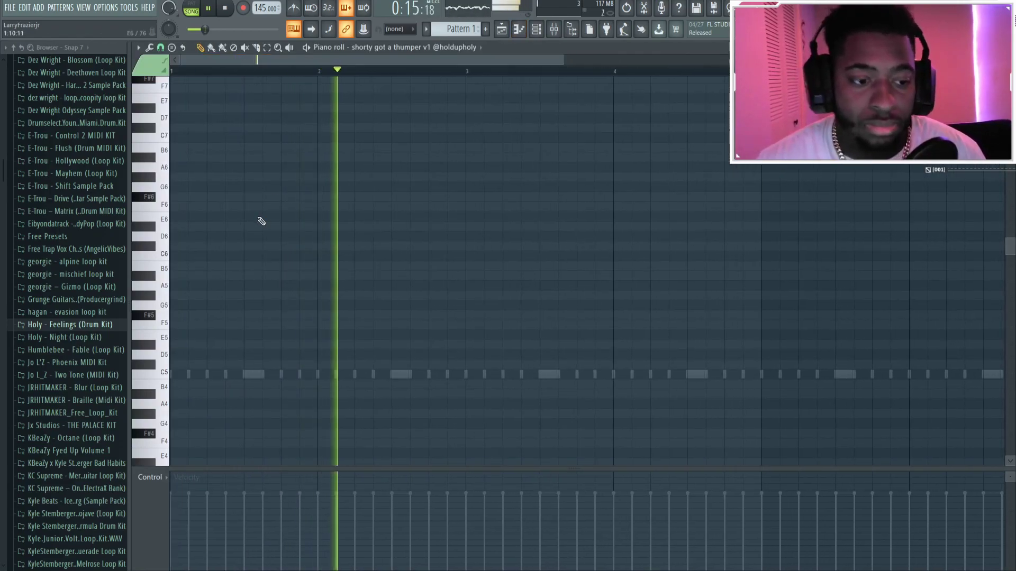
key("space")
left_click(180, 374)
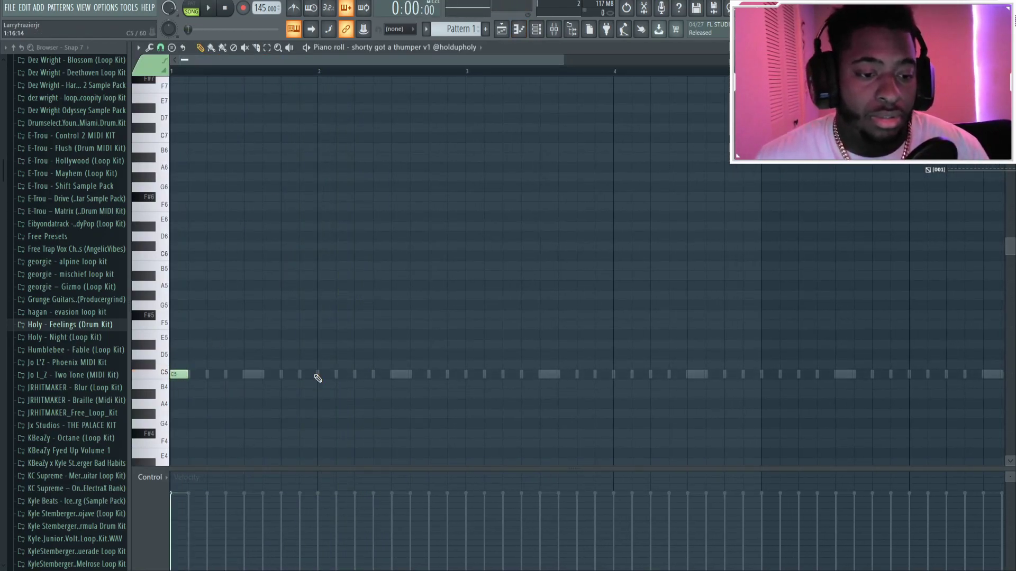
key("space")
left_click(231, 375)
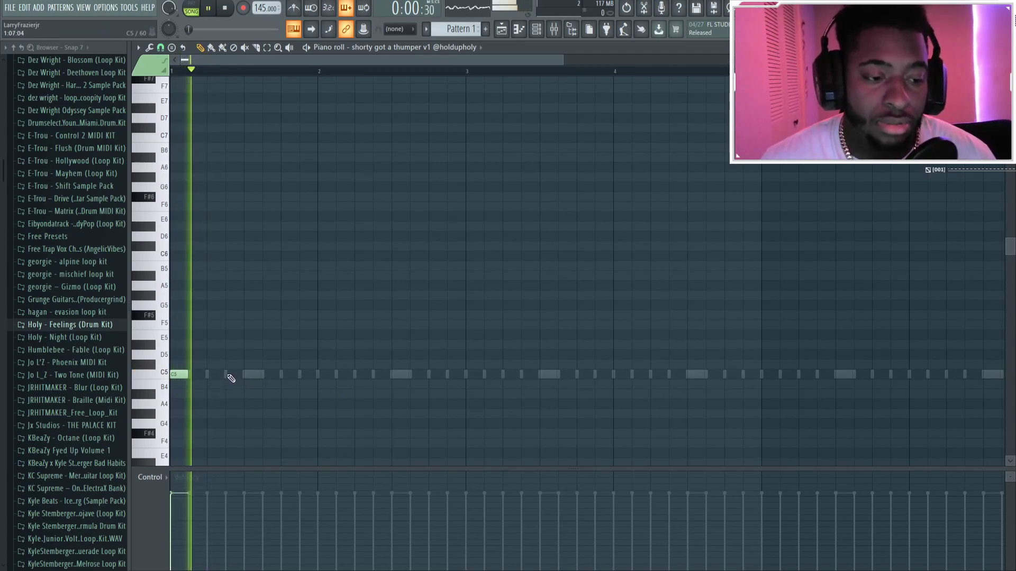
left_click(265, 375)
left_click(302, 375)
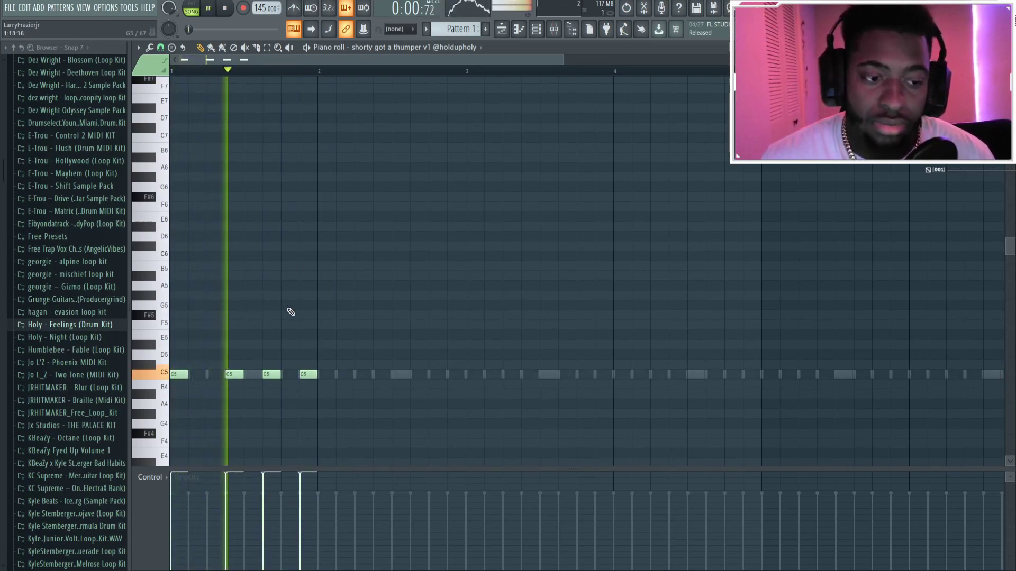
left_click(356, 375)
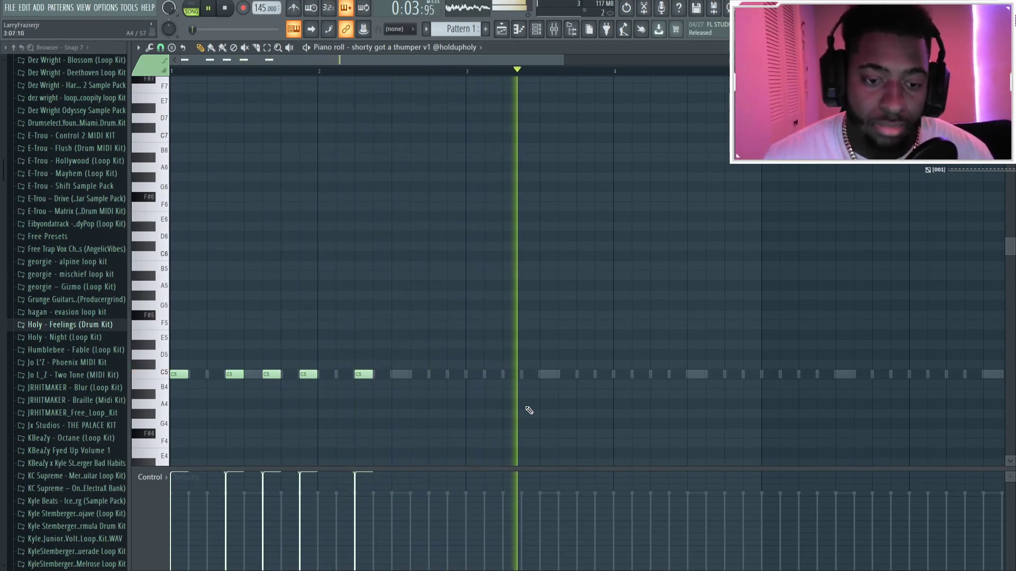
Step: Duplicate the two-bar kick phrase so it restarts at bars 3, 5 and 7 of the eight-bar pattern
left_click_drag(590, 431, 172, 270)
key("ctrl+b")
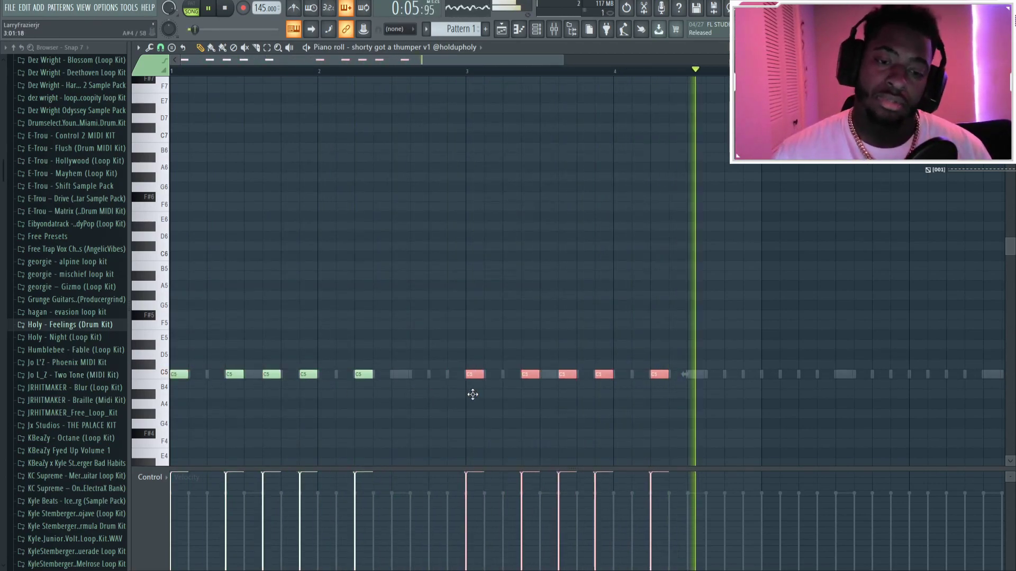
key("ctrl+b")
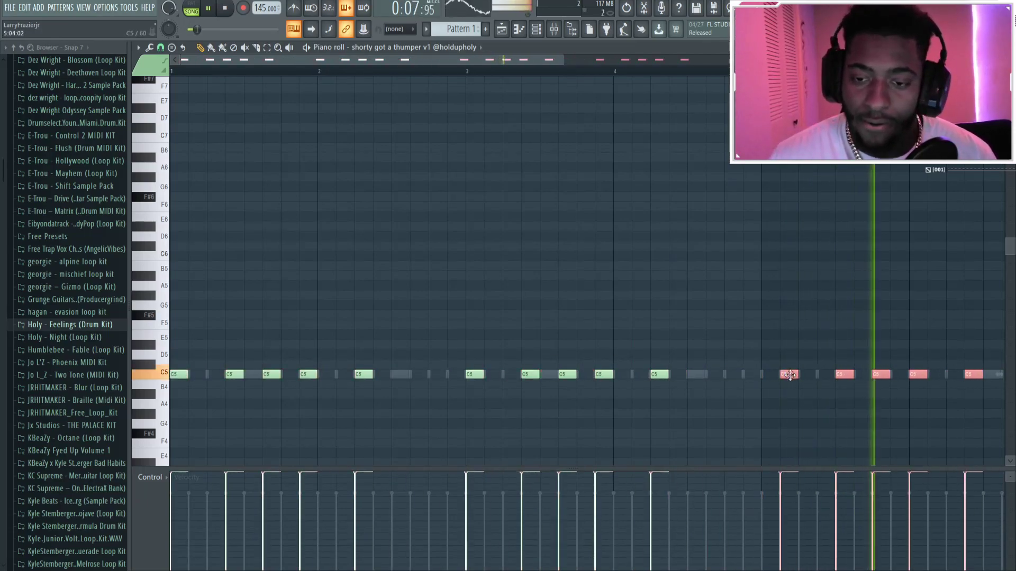
key("ctrl+d")
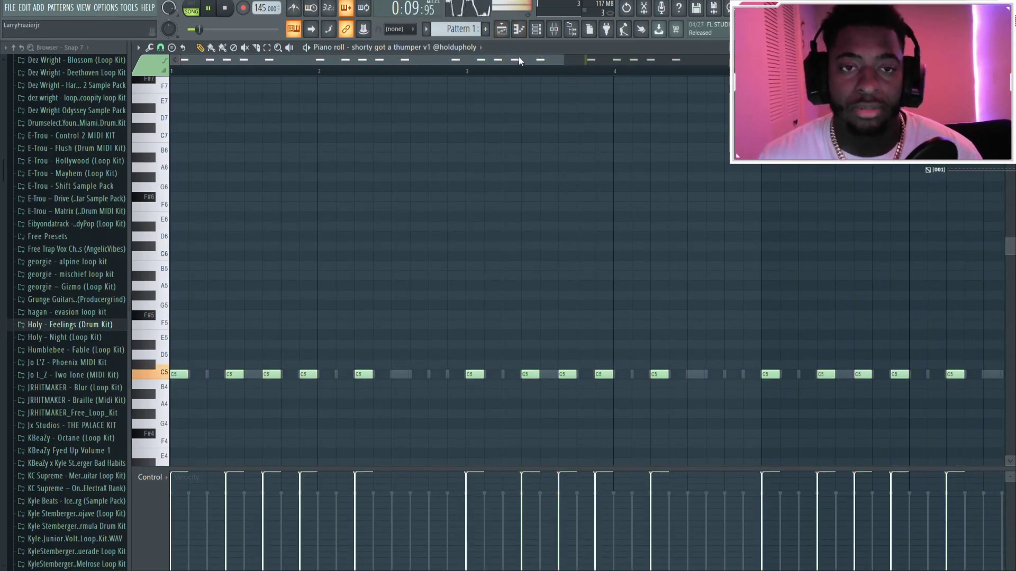
scroll(518, 59, "down", 2)
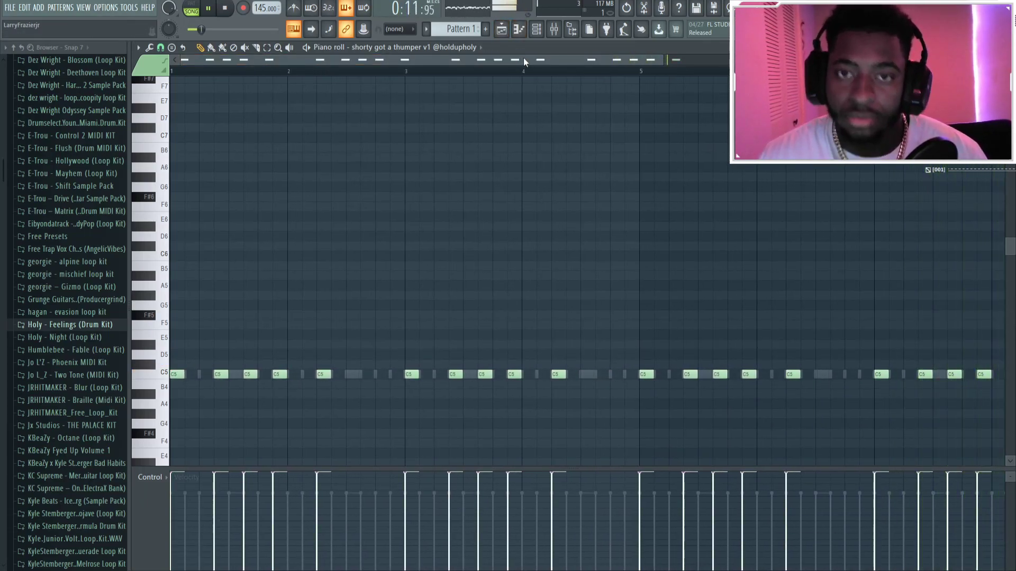
Step: Add an extra C5 kick on step 7 of bar 2 and step 7 of bar 6
scroll(522, 57, "down", 1)
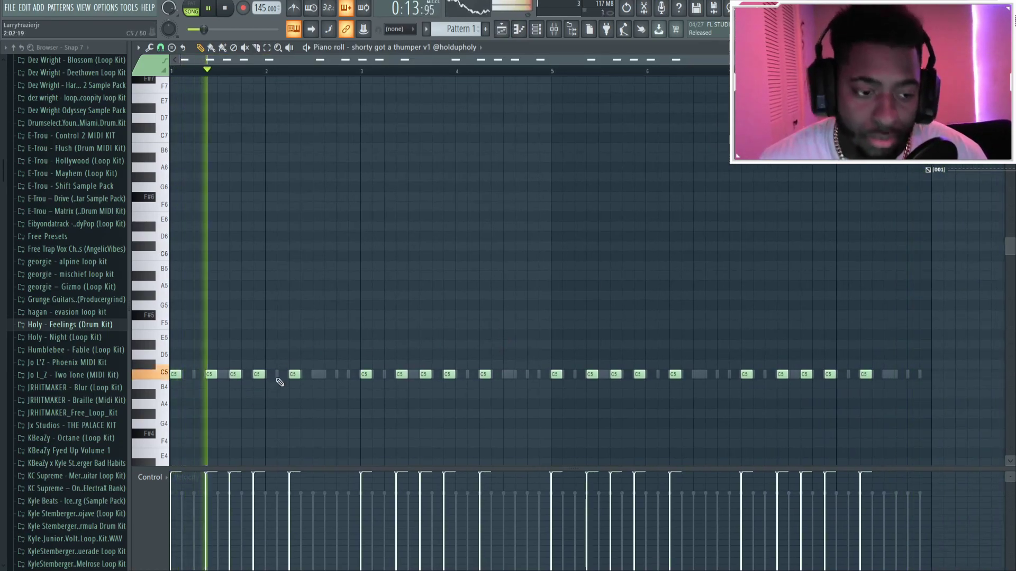
left_click(304, 375)
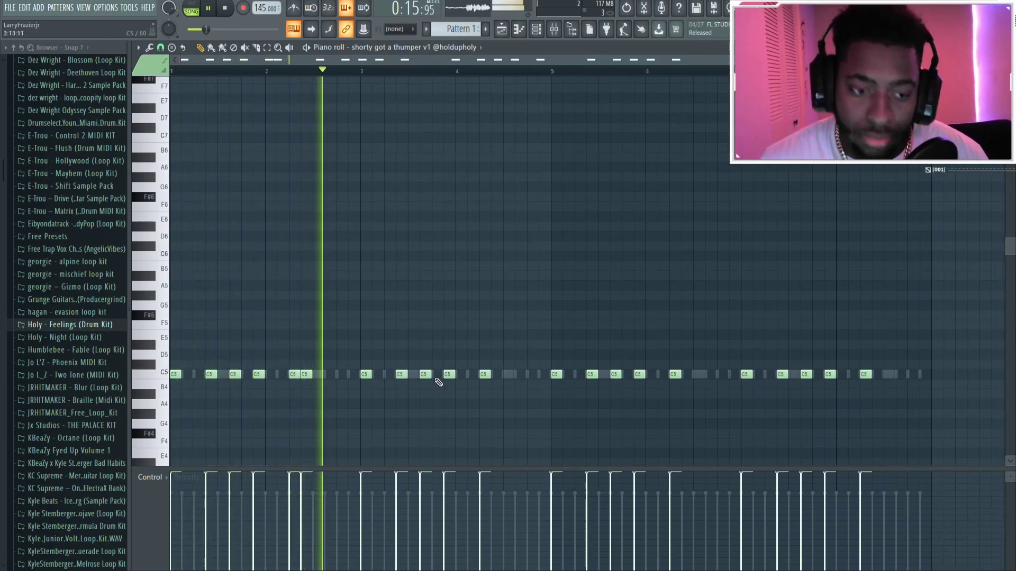
left_click(685, 374)
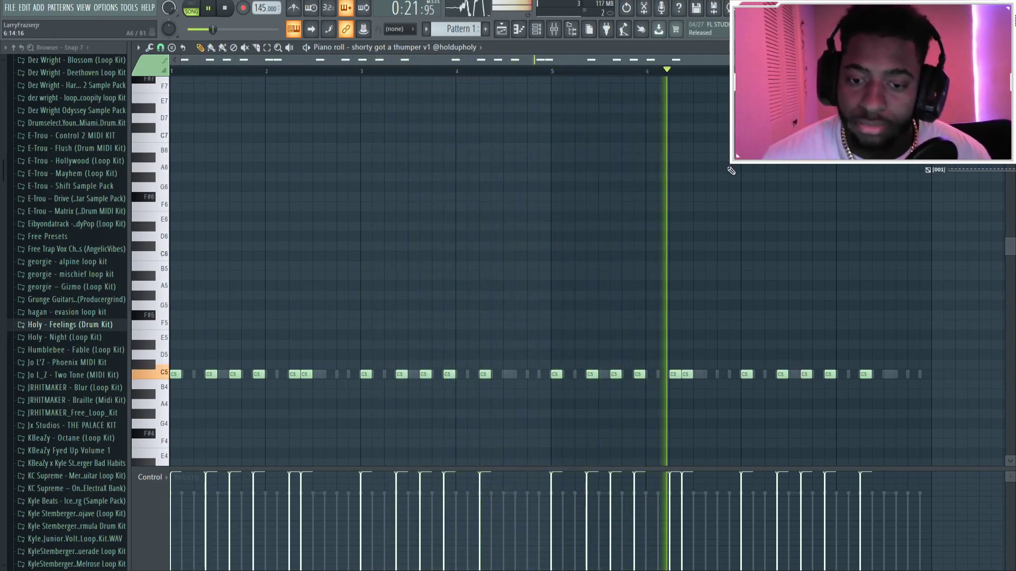
Step: In the freebo 808 piano roll, place D6 on step 1, E6 on steps 7, 11 and 15 of bar 1, and A#5 on step 5 of bar 2
left_click(538, 32)
left_click(242, 140)
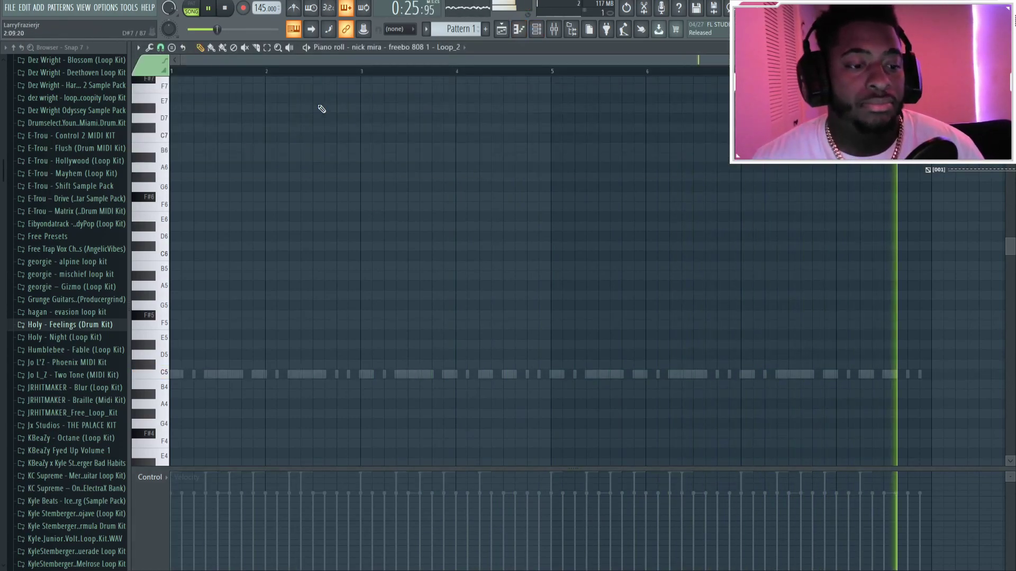
key("space")
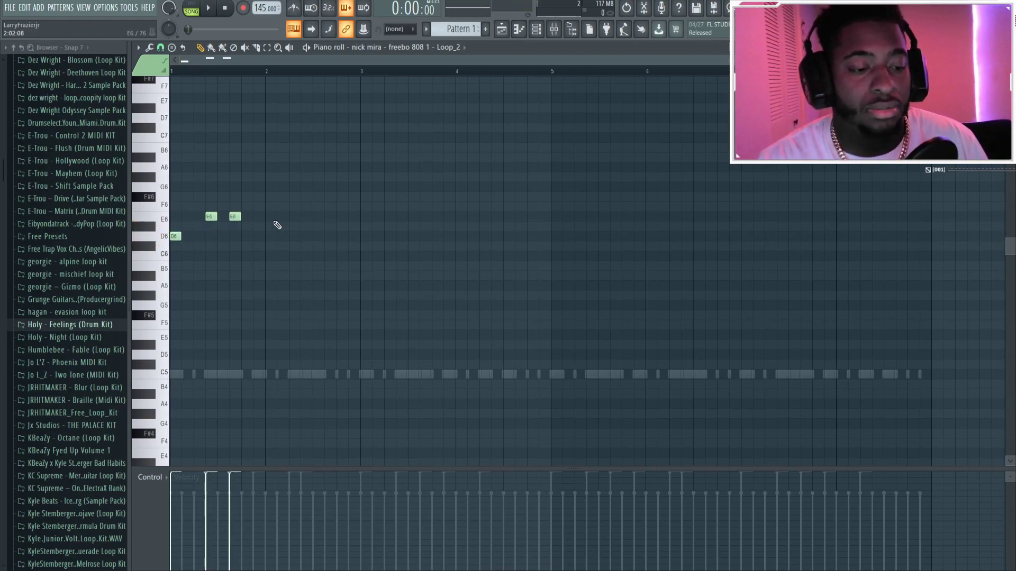
key("space")
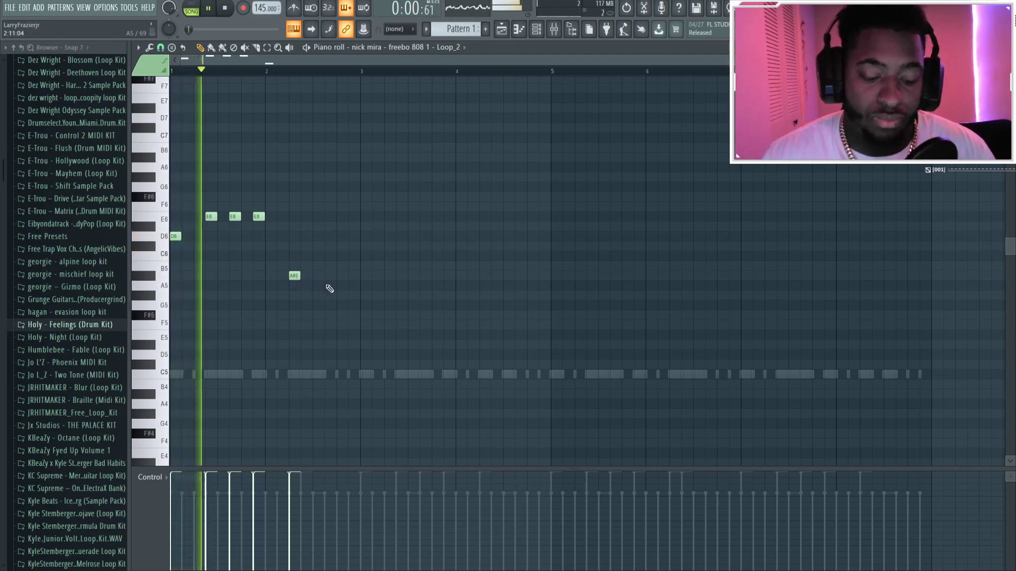
Step: Lower the 808 phrase one octave and make it legato through the end of bar 2, with a second A#4 on step 7 of bar 2
key("ctrl+Down")
key("space")
key("space")
key("ctrl+l")
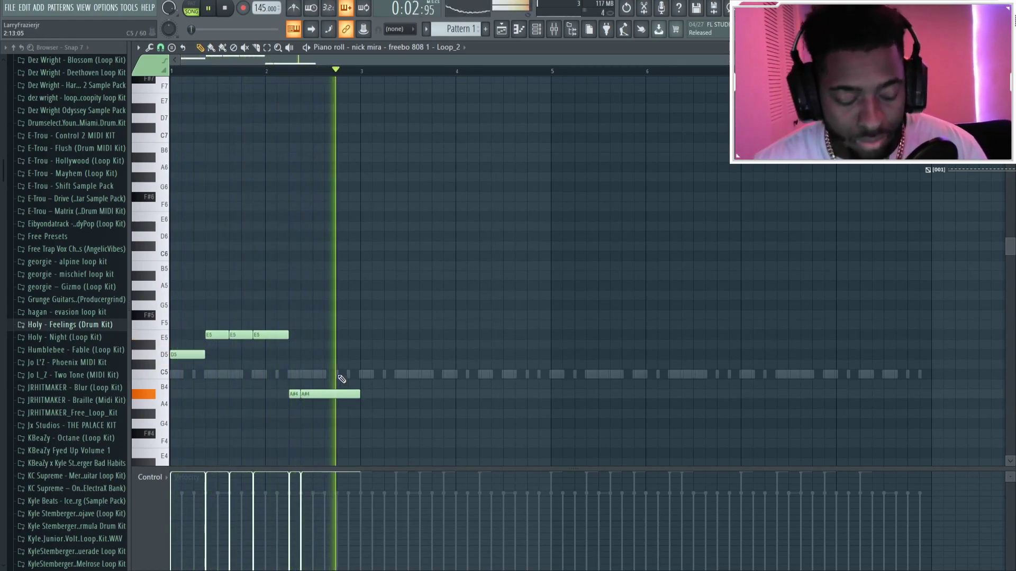
Step: Duplicate the two-bar 808 phrase at bars 3, 5 and 7, and delete the surplus copies beyond bar 8
key("ctrl+b")
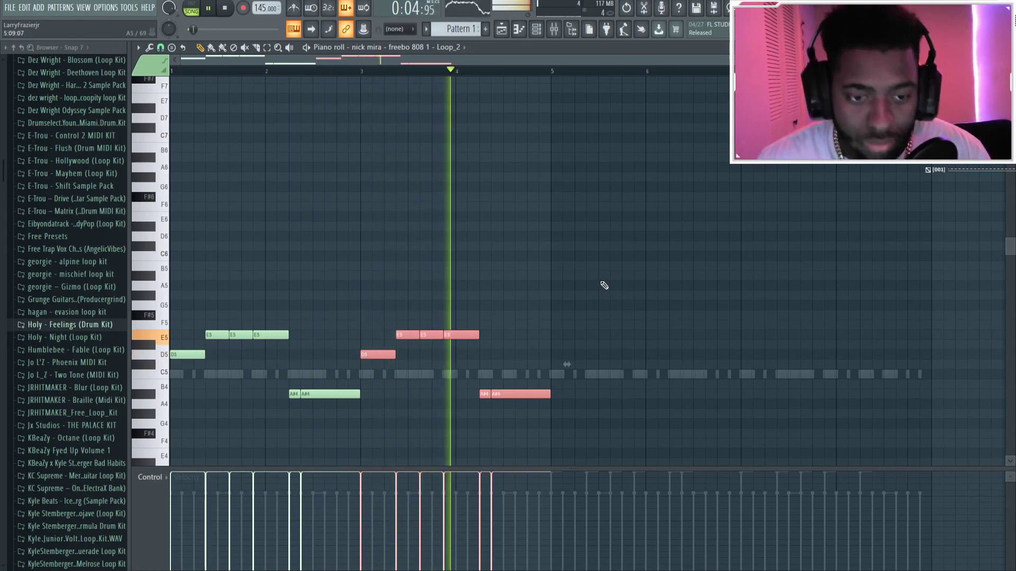
key("ctrl+b")
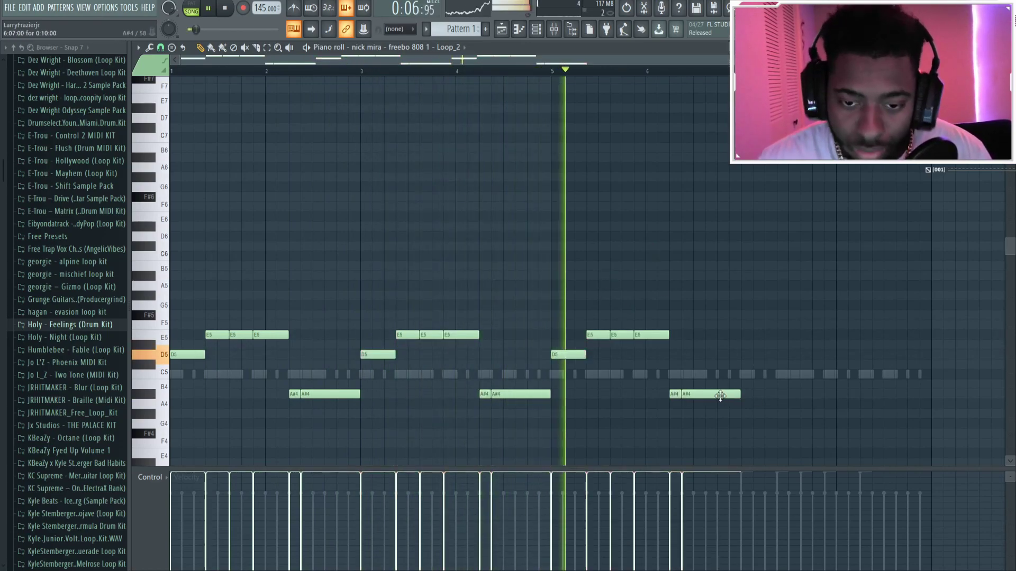
key("ctrl+b")
key("ctrl+b")
key("ctrl+b")
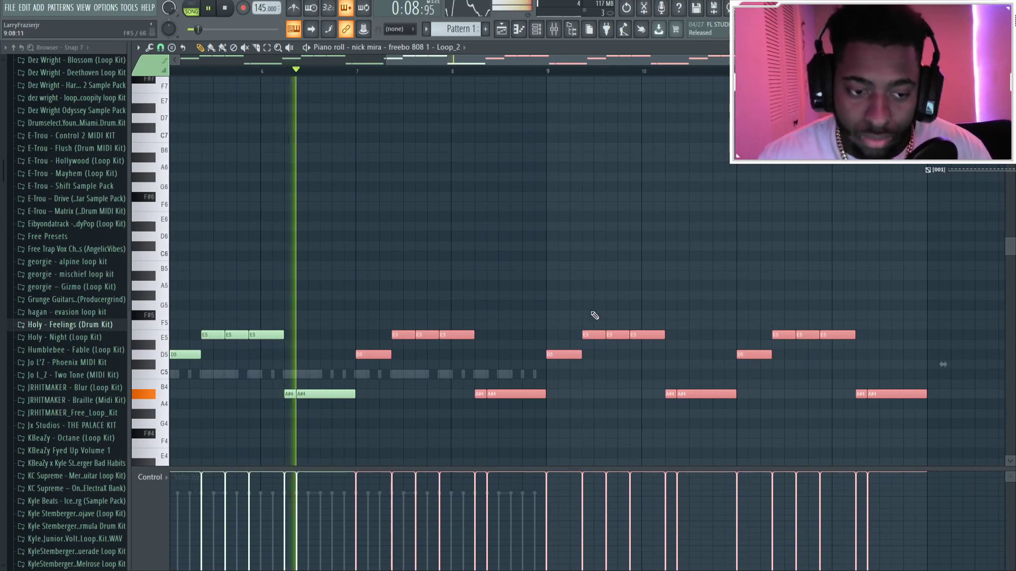
left_click(916, 417)
left_click_drag(917, 417, 577, 242)
key("Delete")
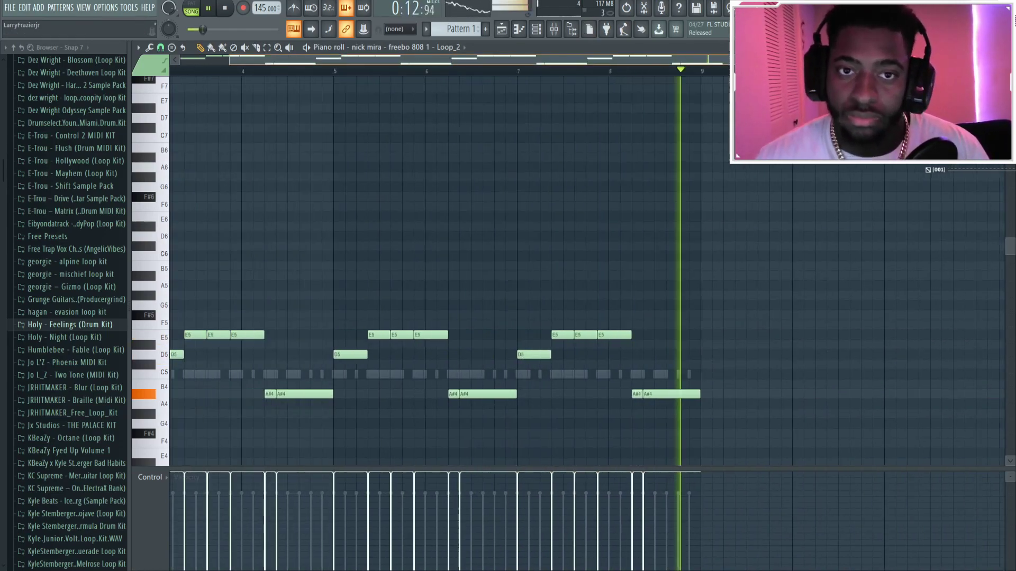
Step: Match the kick rhythm by replacing the paired 808 A#4 notes in bars 4 and 8 with one A#4 held to each bar's end
left_click(549, 32)
left_click(363, 152)
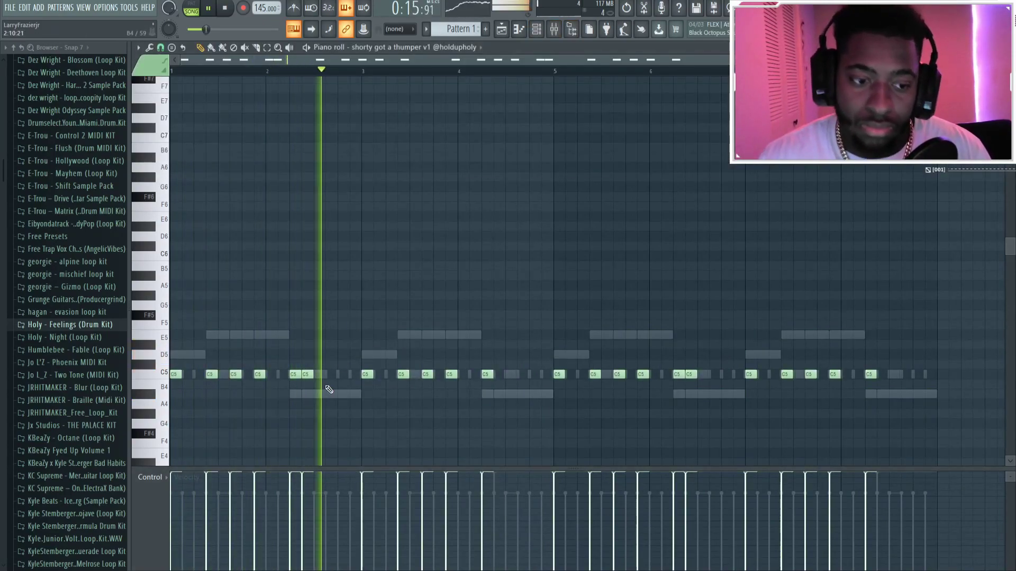
double_click(506, 394)
left_click_drag(493, 394, 553, 394)
right_click(922, 397)
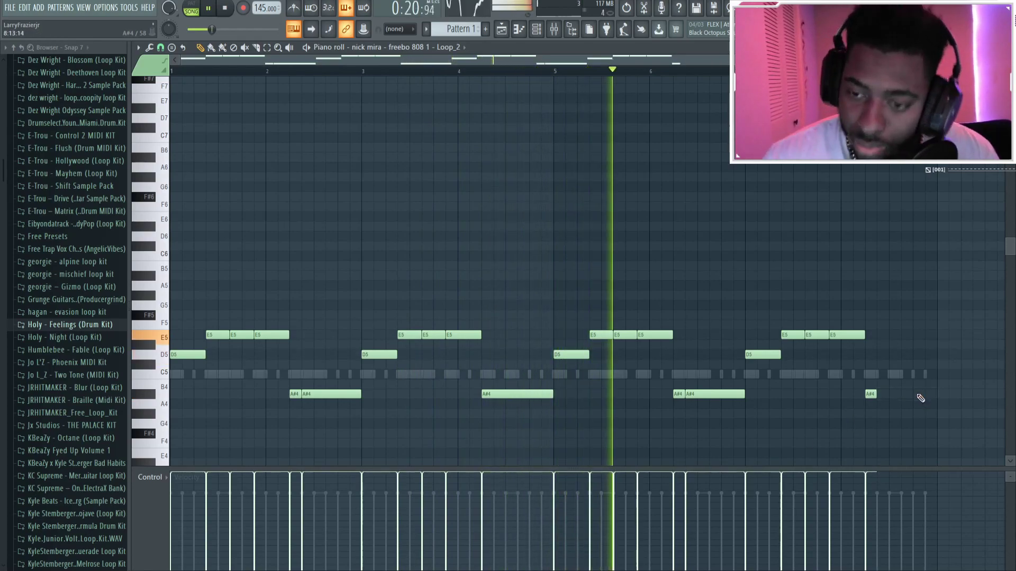
left_click(938, 396)
right_click(940, 396)
left_click_drag(875, 394, 937, 394)
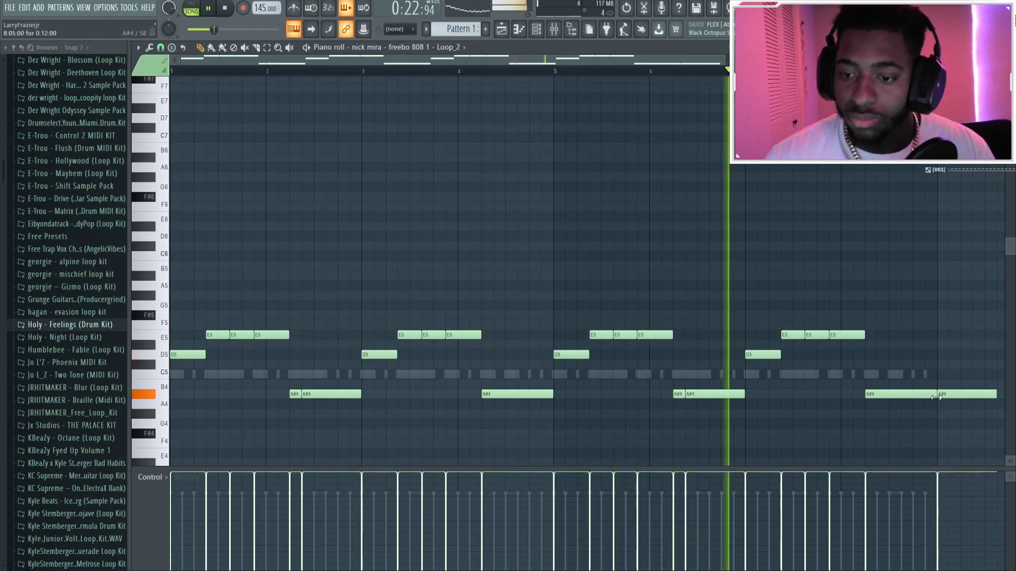
left_click(537, 30)
left_click(536, 30)
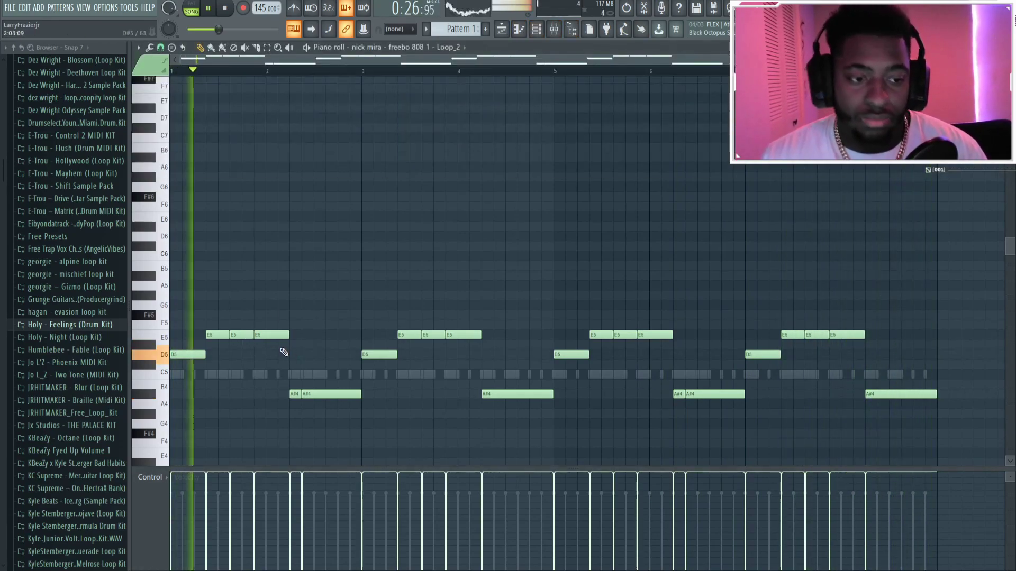
Step: Raise the bar 2 808 A#4 notes one octave, shorten the second one, and fill the end of the bar with an A5 note
left_click(299, 394)
key("ctrl+Up")
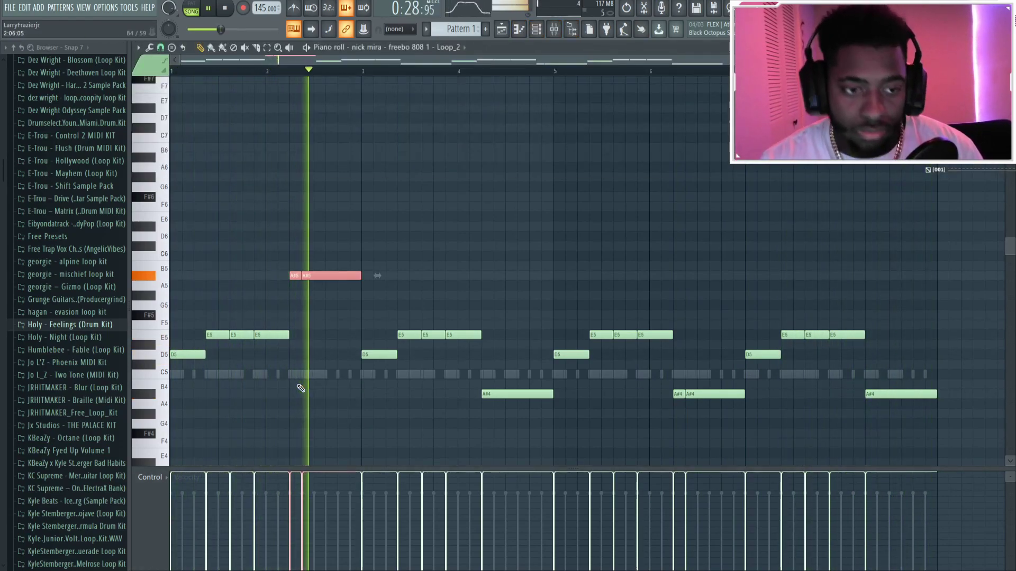
key("space")
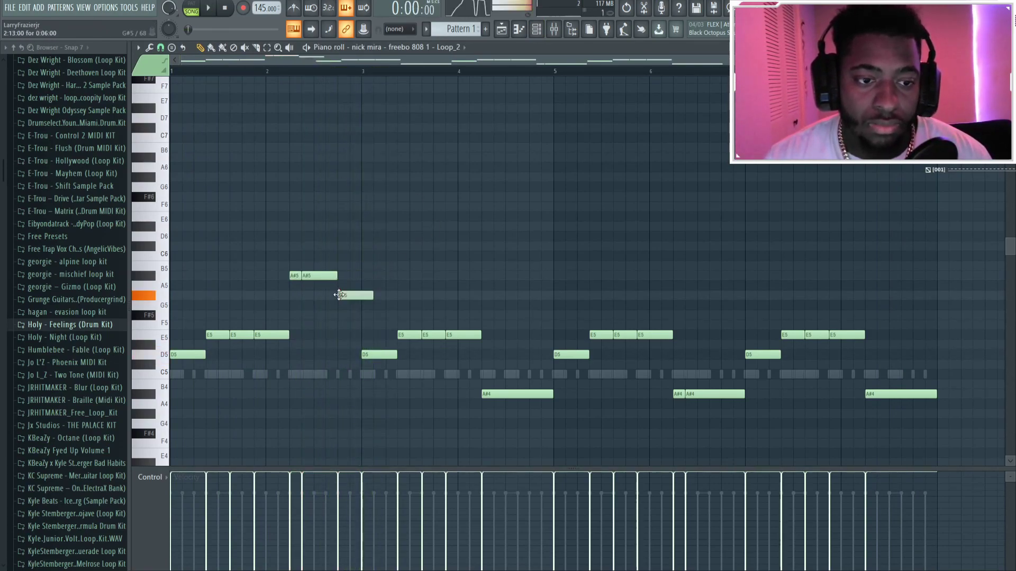
left_click_drag(371, 286, 362, 285)
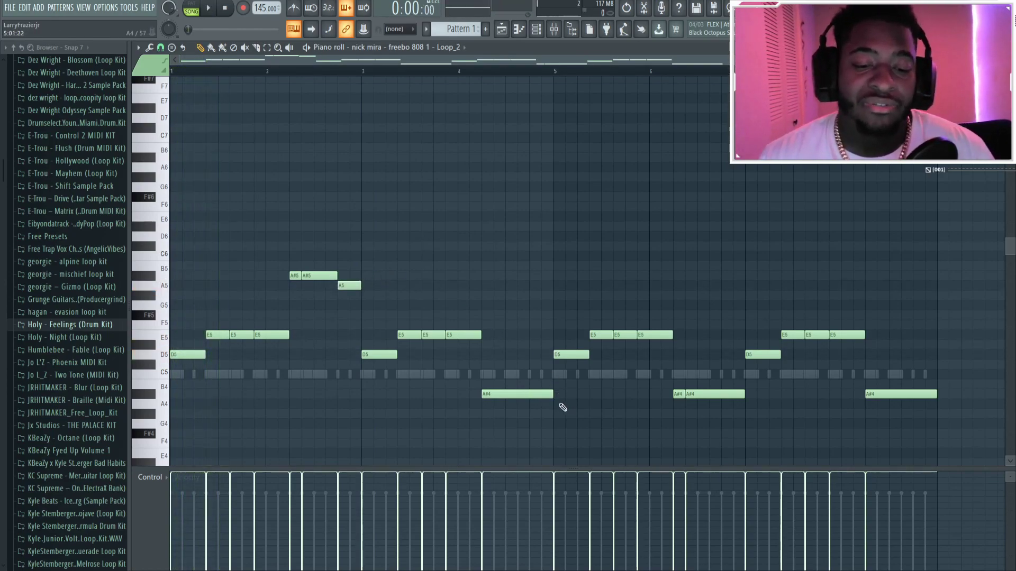
Step: Move the A#5, A#5, A5 ending from bar 2 to bar 6 in place of its A#4 notes, restoring the original A#4 pair in bar 2
key("space")
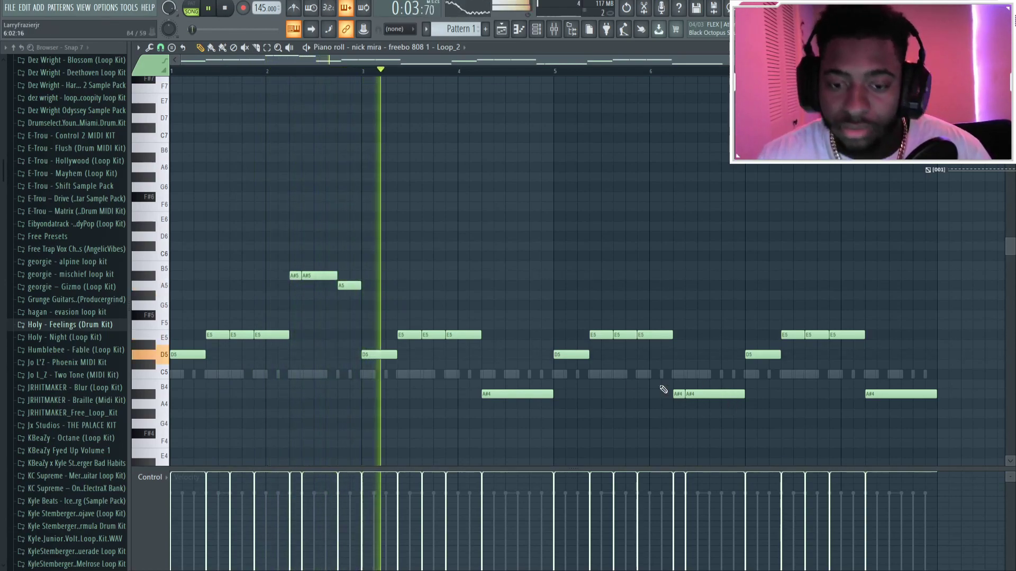
left_click_drag(381, 308, 292, 264)
key("space")
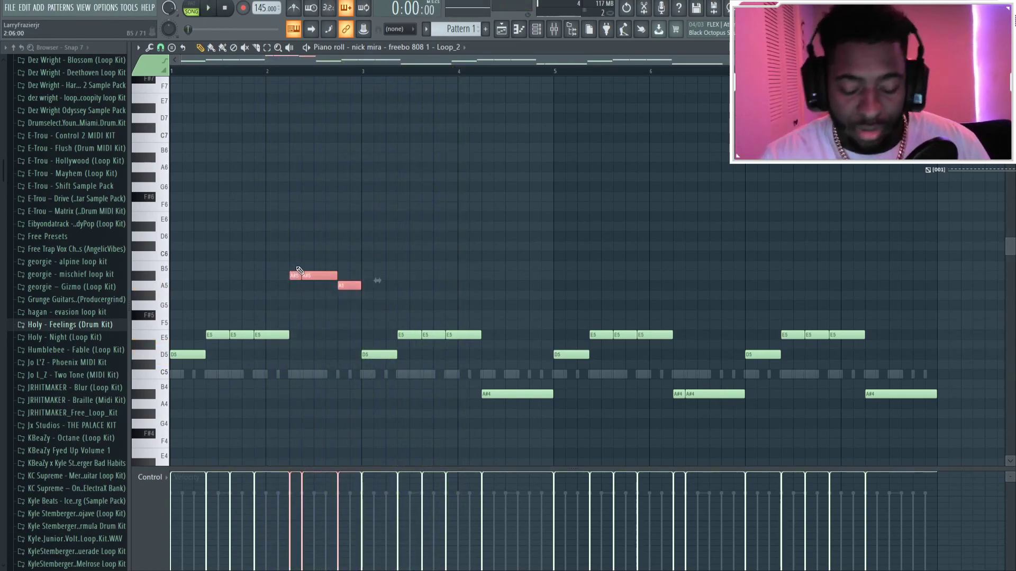
key("ctrl+Down")
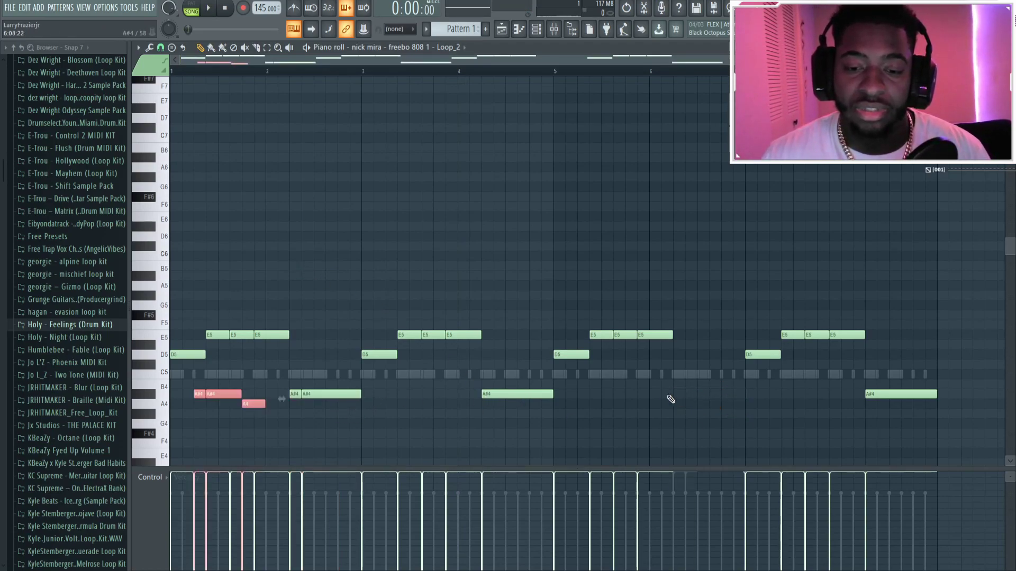
left_click_drag(261, 396, 691, 405)
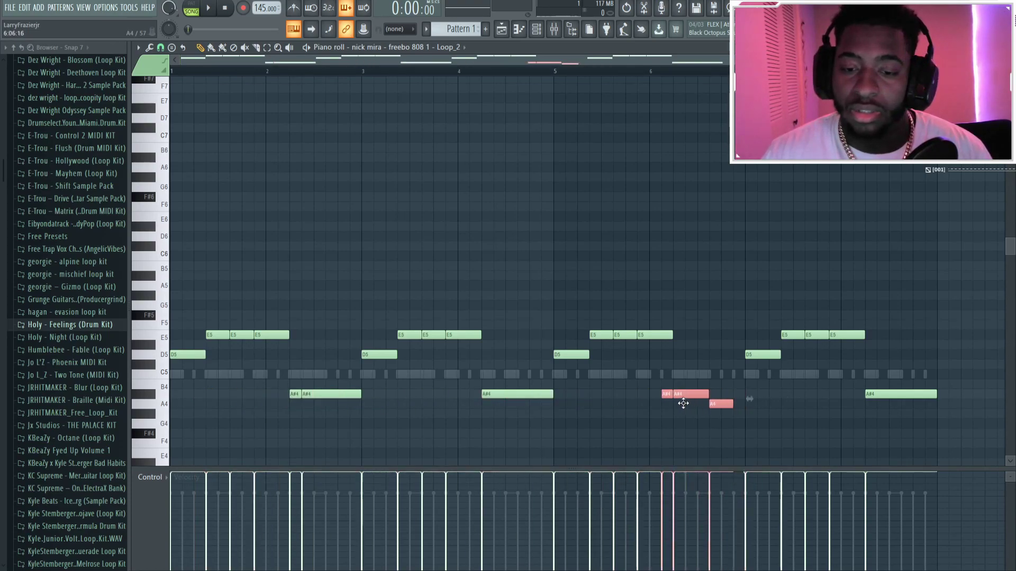
key("ctrl+Up")
key("space")
key("ctrl+d")
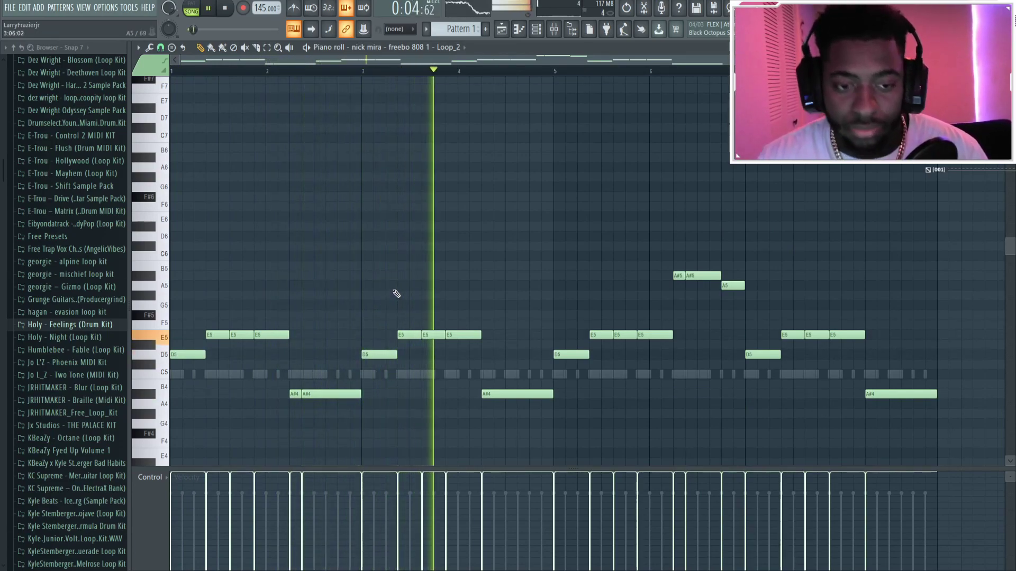
Step: Shorten the 808 A#4 notes in bars 4 and 8 to make room for a C5 note on step 13 of each, and play the result
key("space")
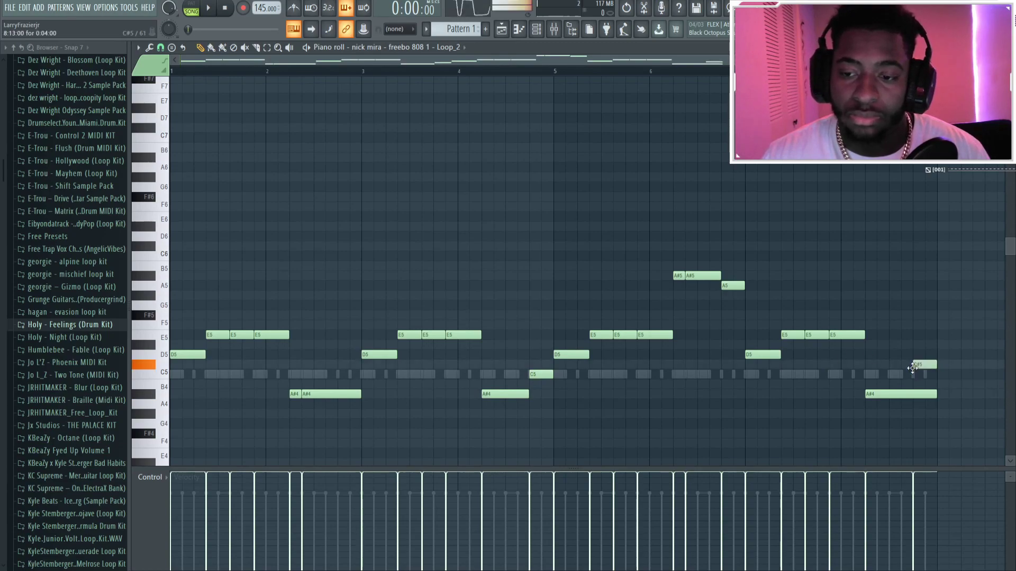
left_click_drag(943, 398, 918, 399)
key("space")
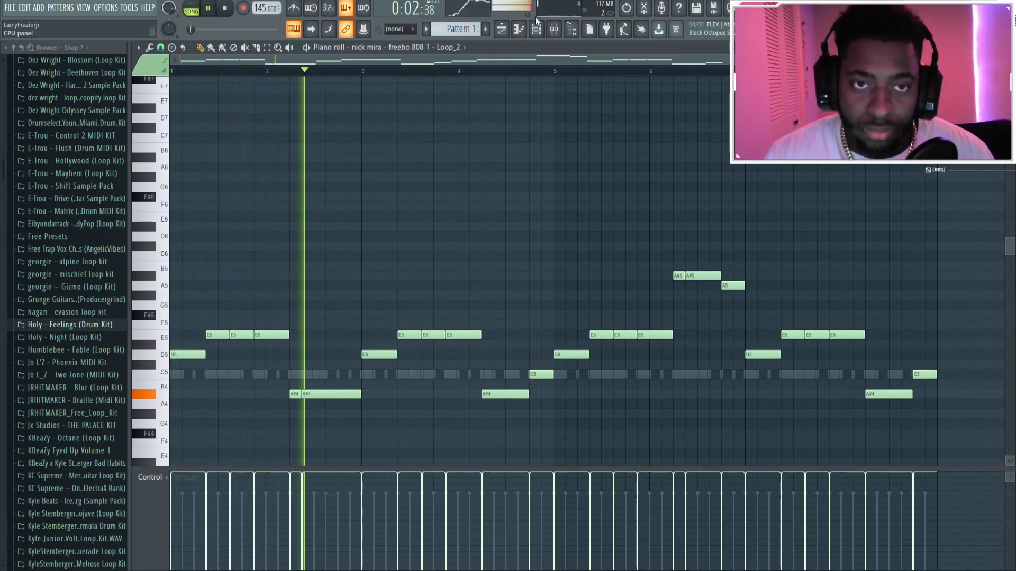
Step: In the kick piano roll, add C5 notes on step 13 of bars 4, 6 and 8 to follow the new 808 notes
key("F6")
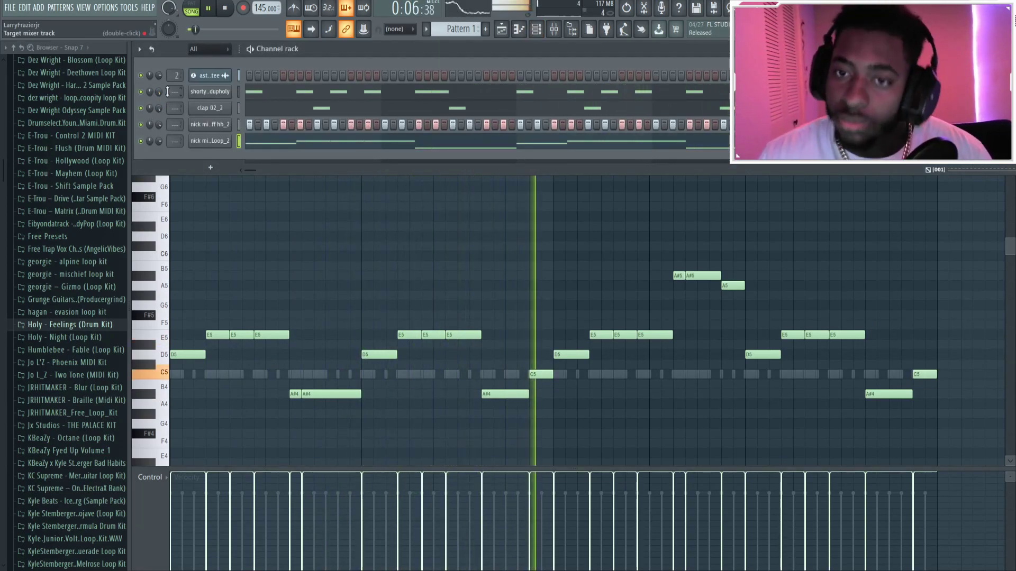
left_click(603, 141)
left_click(534, 375)
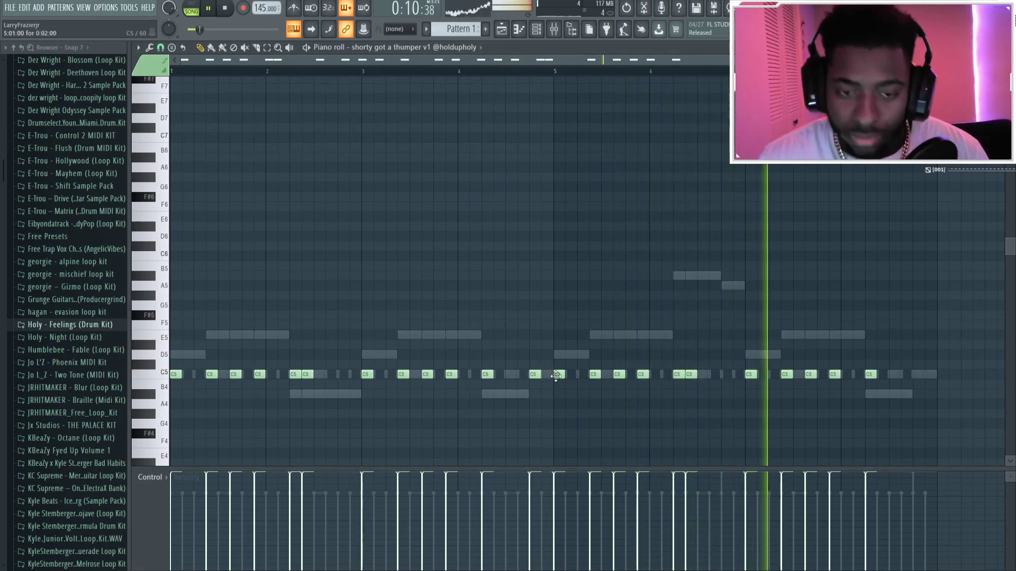
left_click(725, 374)
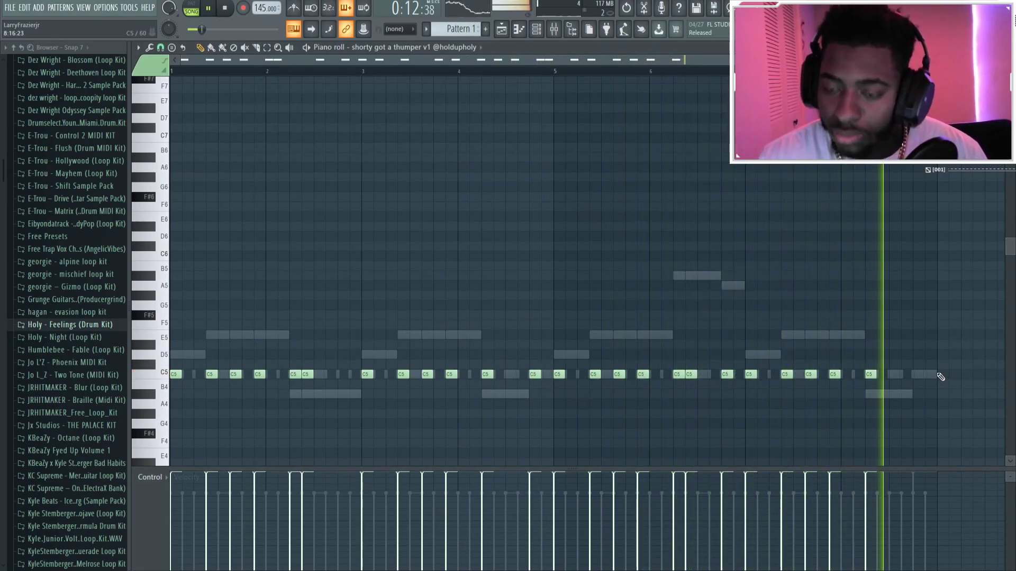
left_click(918, 375)
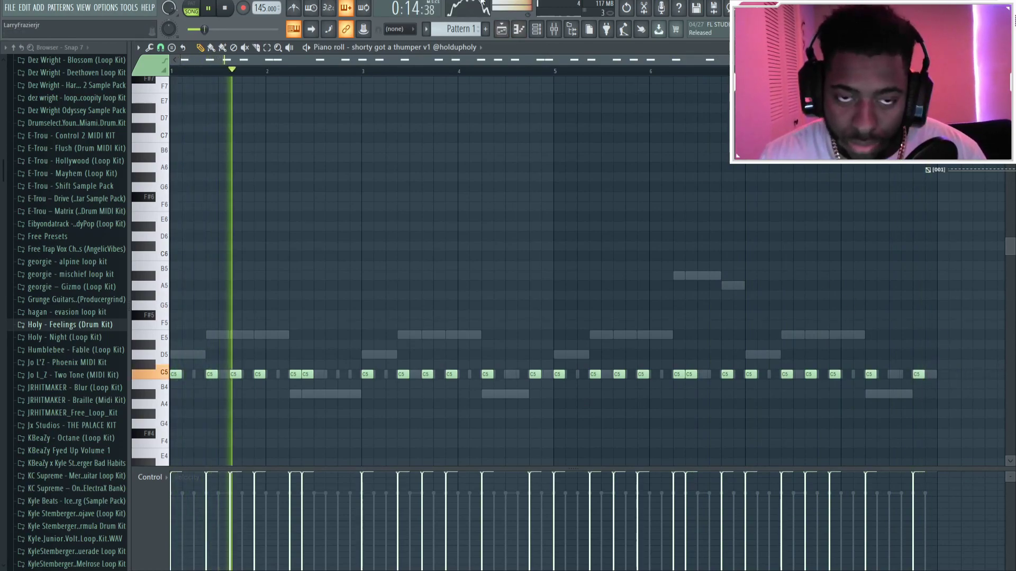
Step: In the griff hh_2 piano roll, add two evenly spaced C5 hi-hats between steps 1 and 3 of bar 1 as a triplet roll and audition it
key("F6")
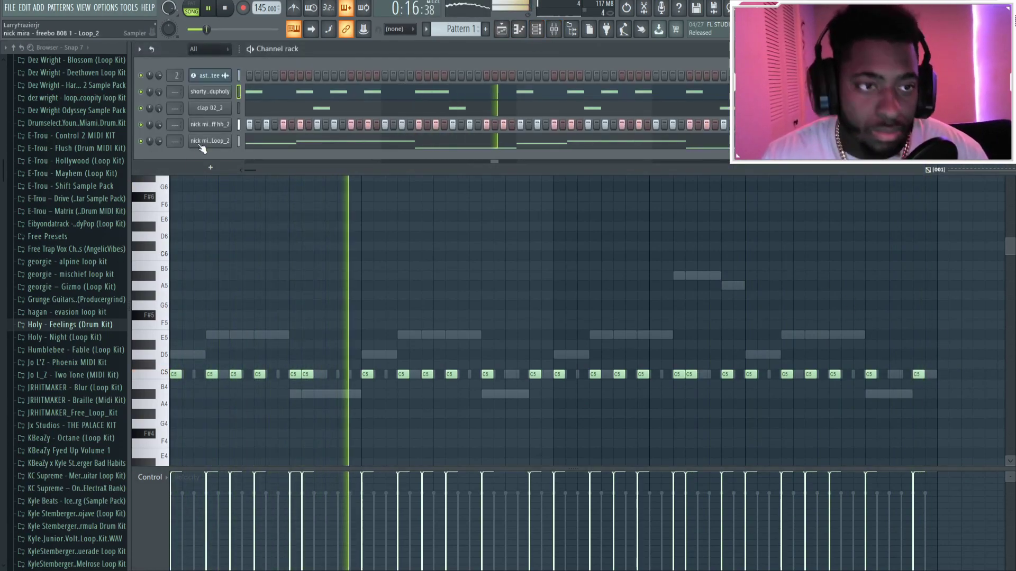
scroll(79, 323, "up", 6)
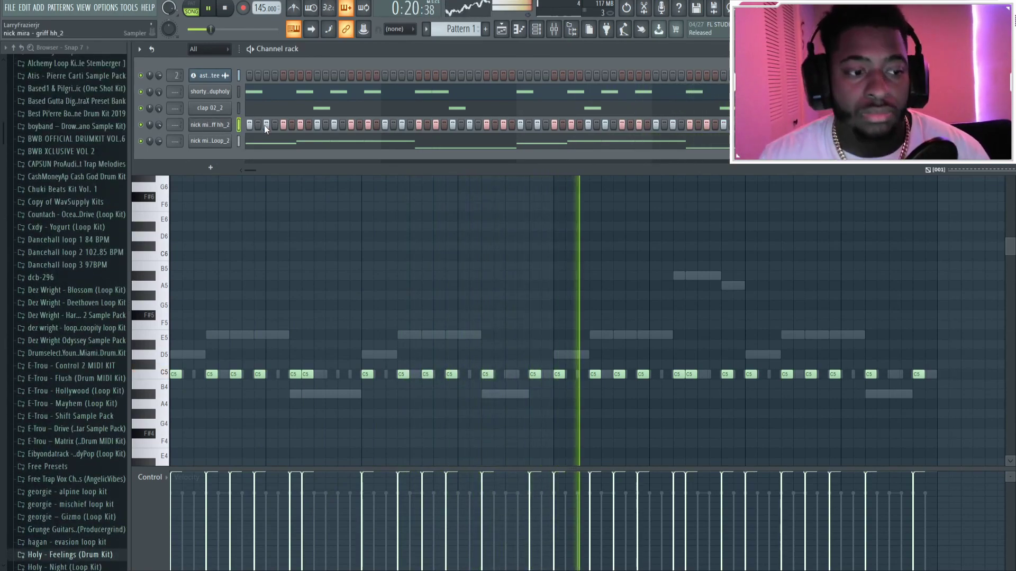
key("F6")
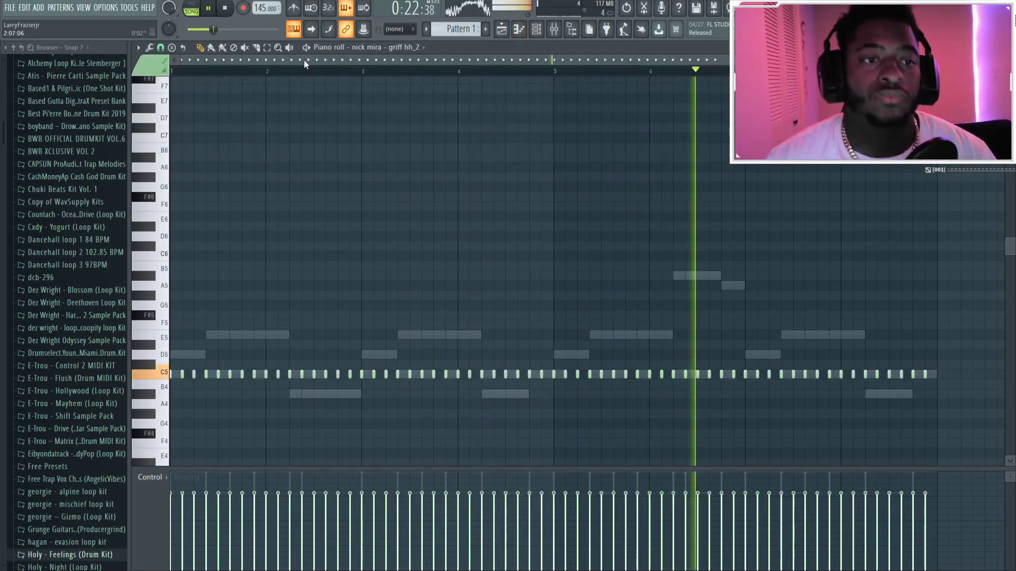
scroll(304, 60, "up", 3)
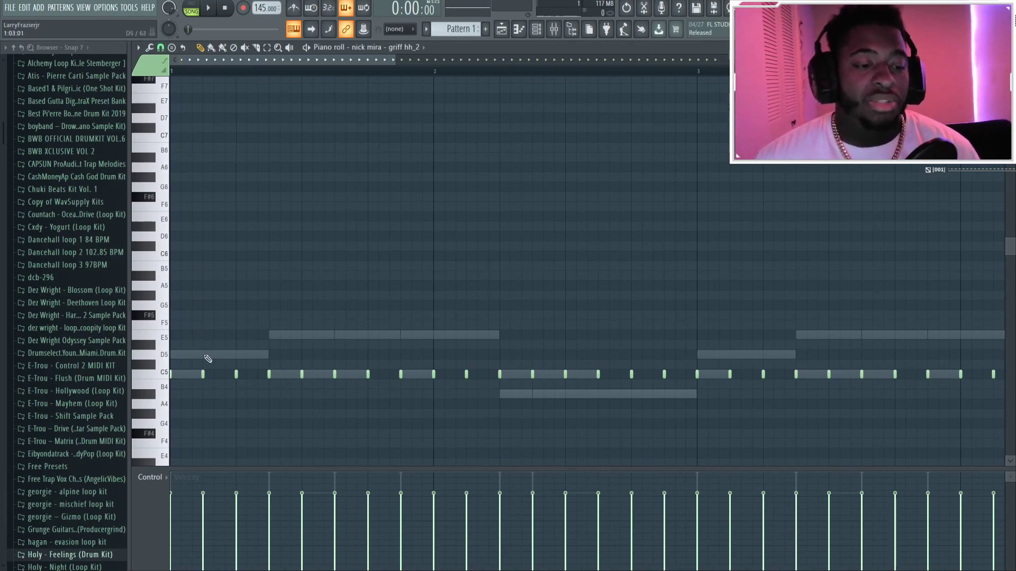
left_click(191, 375)
key("space")
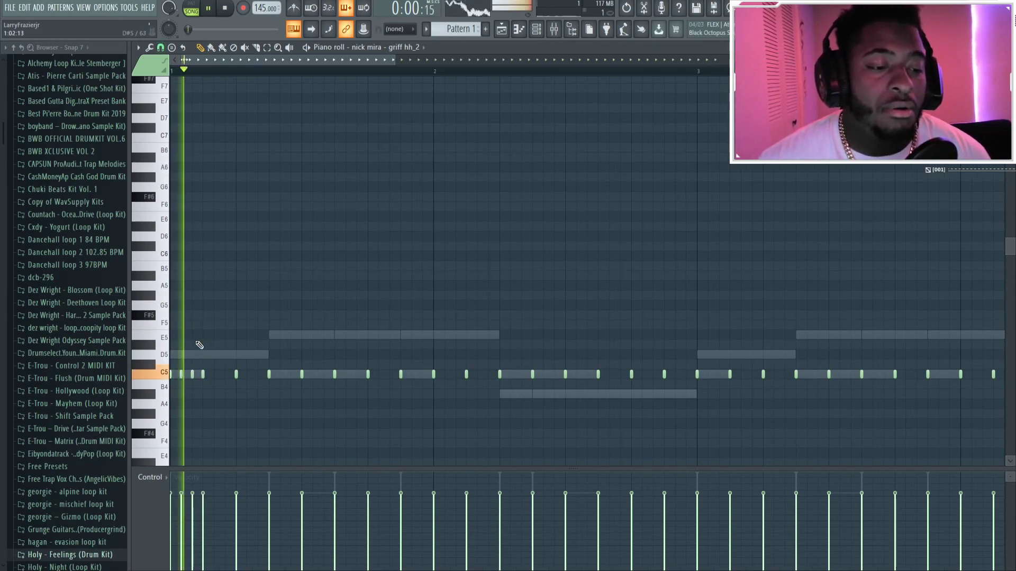
key("space")
key("space")
key("space")
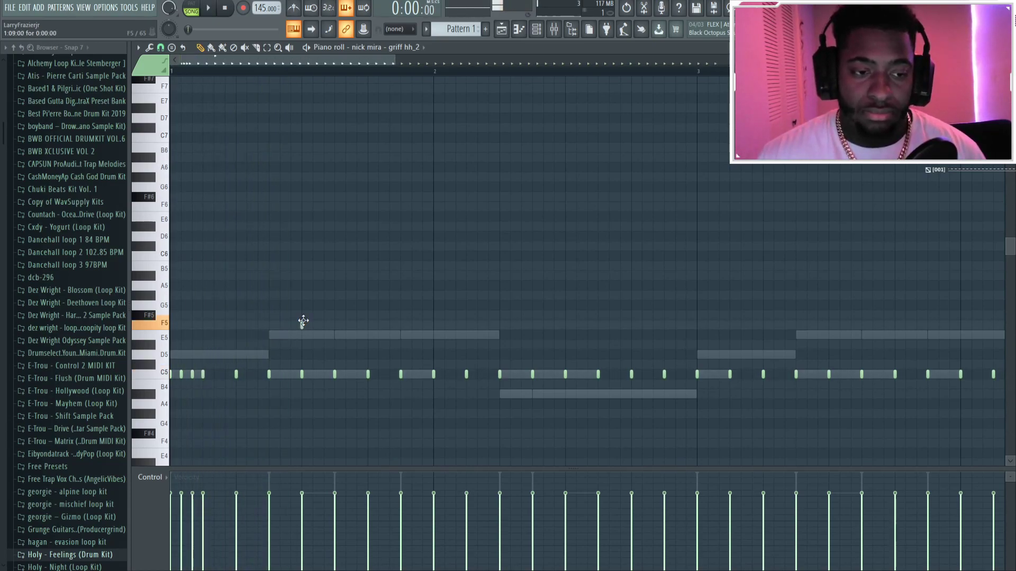
Step: Try a triplet roll of four F5 hi-hats between steps 9 and 11 of bar 1 in the hi-hat piano roll and audition it
key("space")
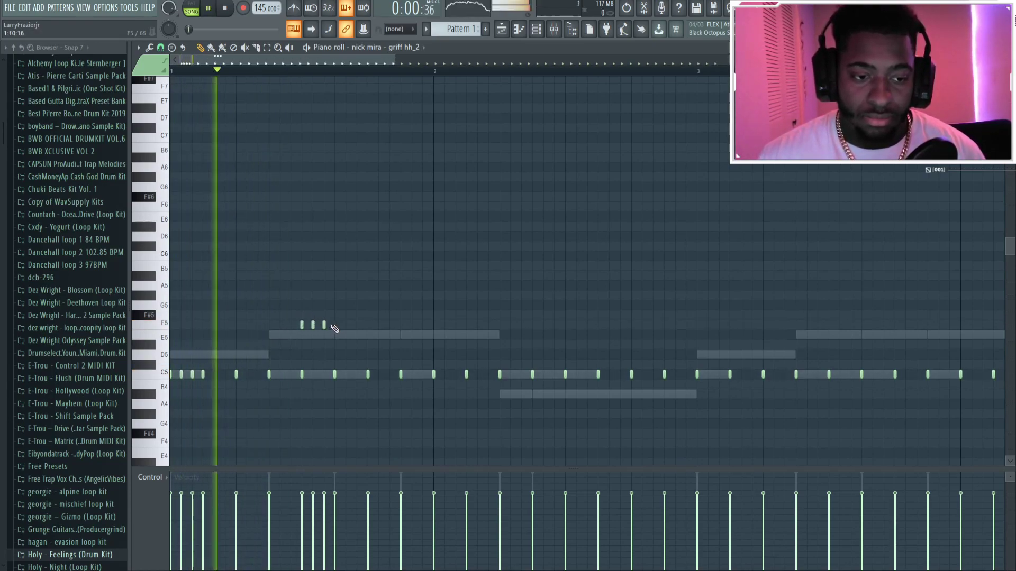
key("space")
key("space")
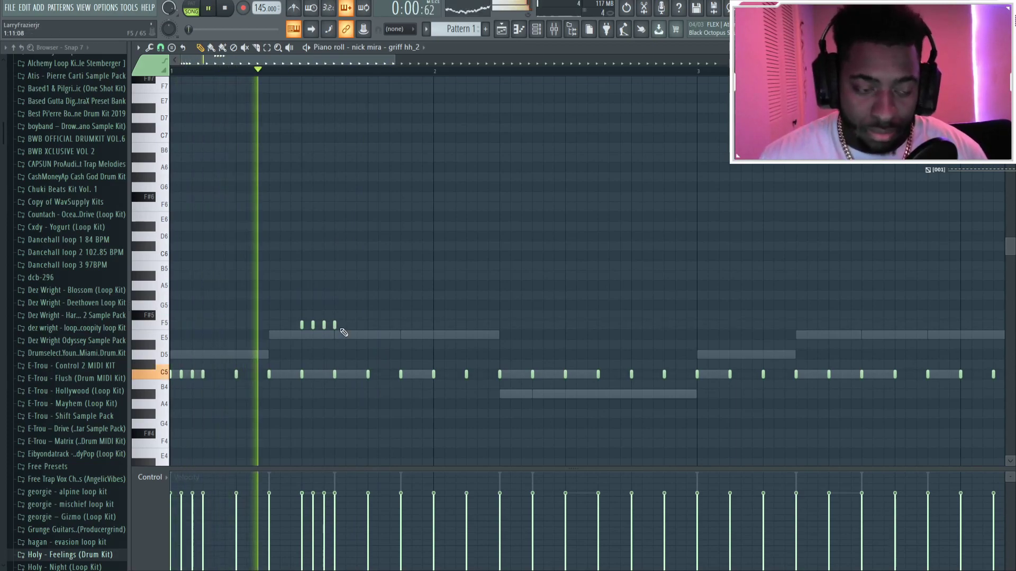
key("space")
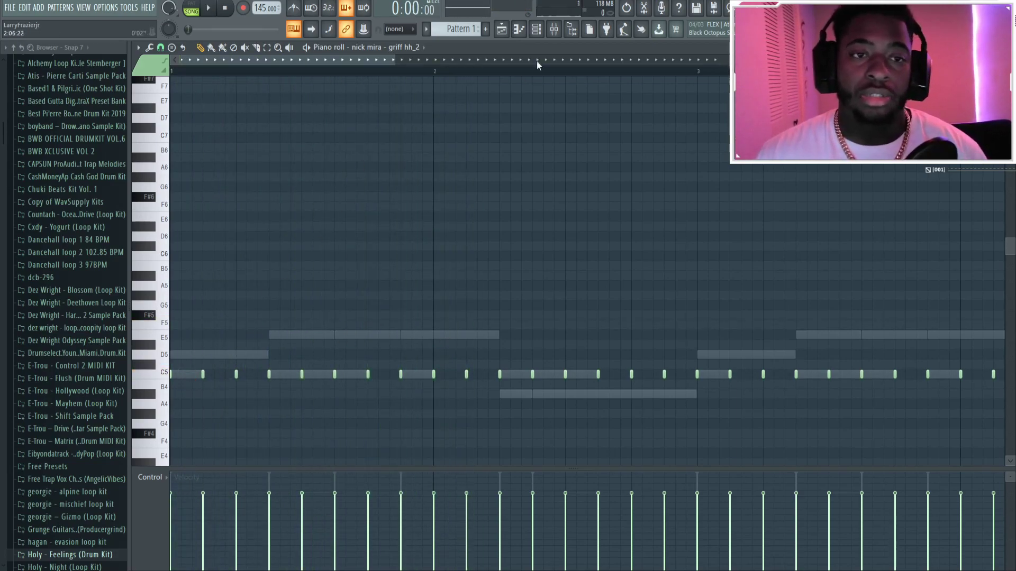
Step: Show the mixer and, in Glitch2 on insert 4, place Stretcher blocks at beats 1 and 5 of the sequence while auditioning
scroll(554, 60, "down", 2)
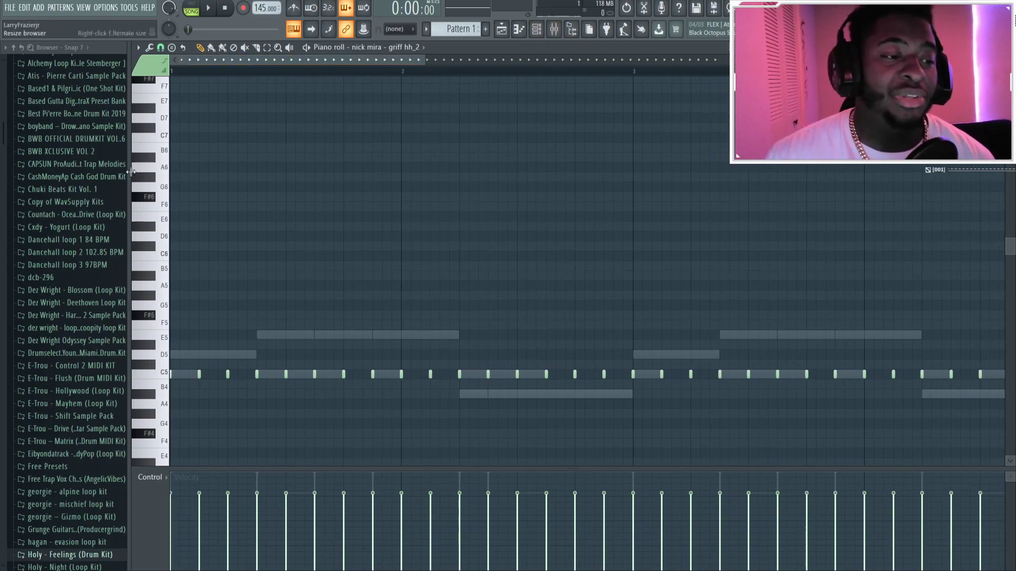
scroll(80, 212, "down", 10)
left_click(556, 30)
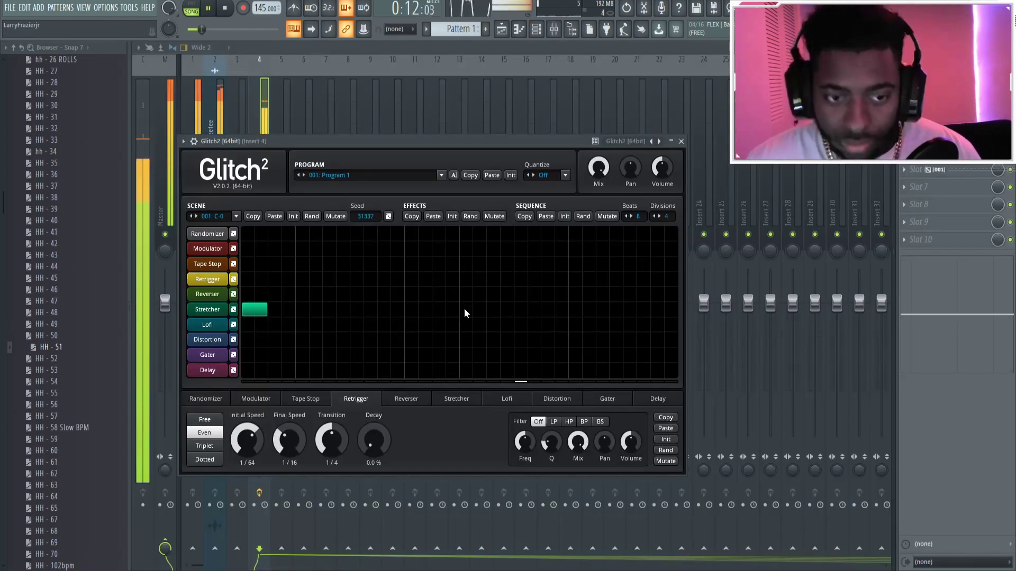
left_click(472, 310)
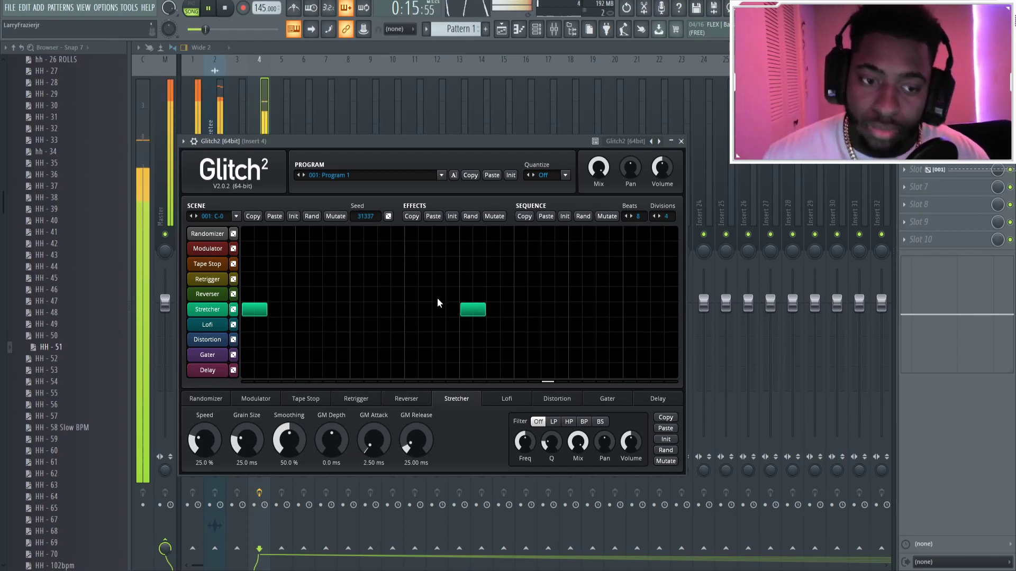
left_click(437, 279)
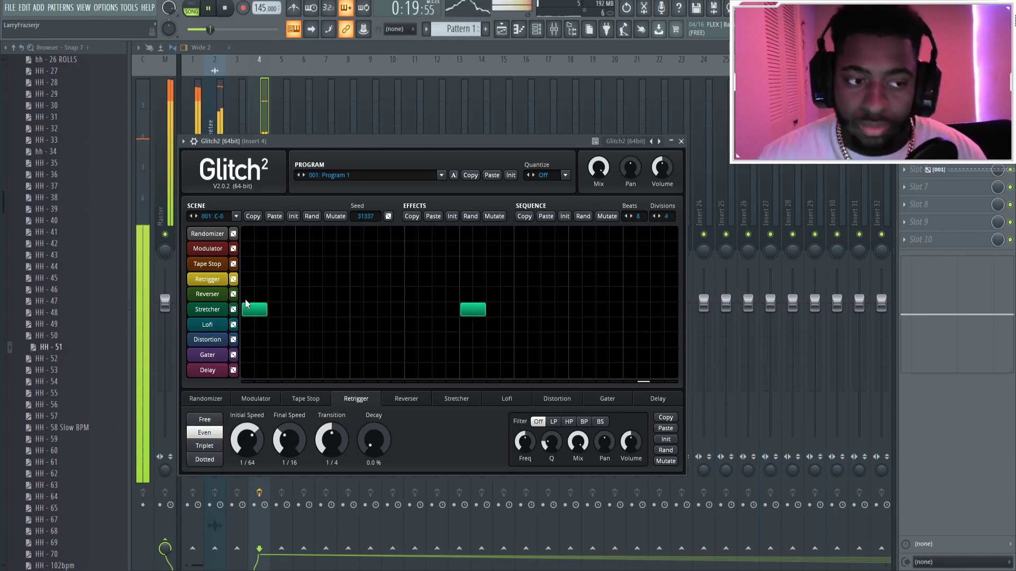
left_click(237, 105)
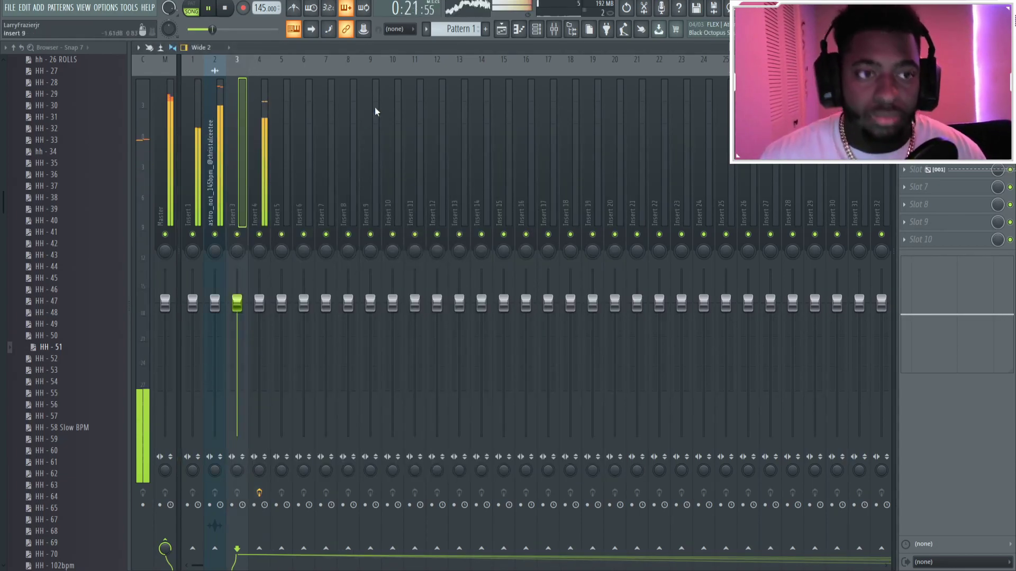
Step: Raise the astro_not_145bpm melody loop's pitch by 200 cents with its time-stretching mode set to Resample
left_click(538, 30)
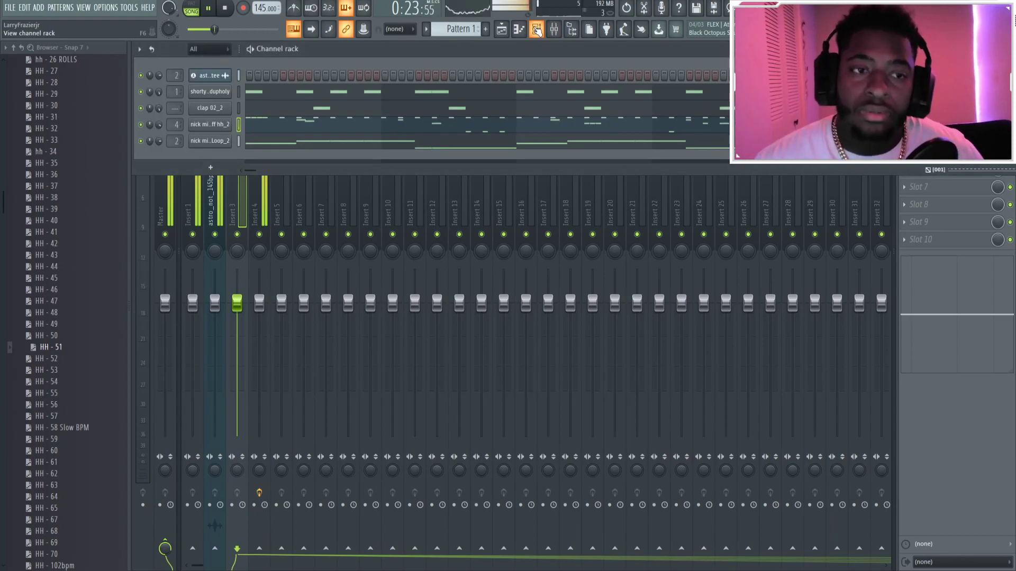
scroll(77, 169, "up", 10)
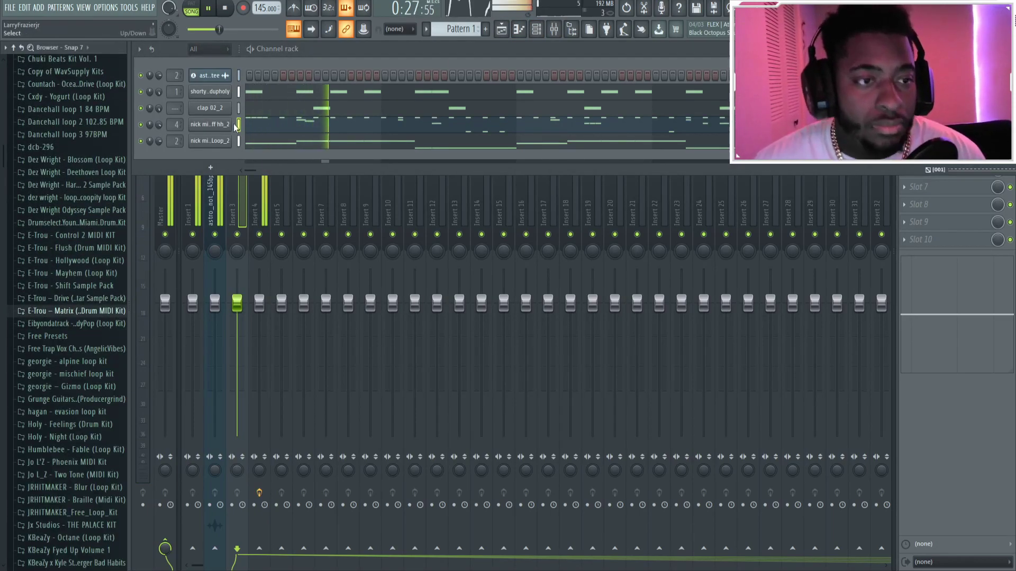
scroll(77, 291, "up", 6)
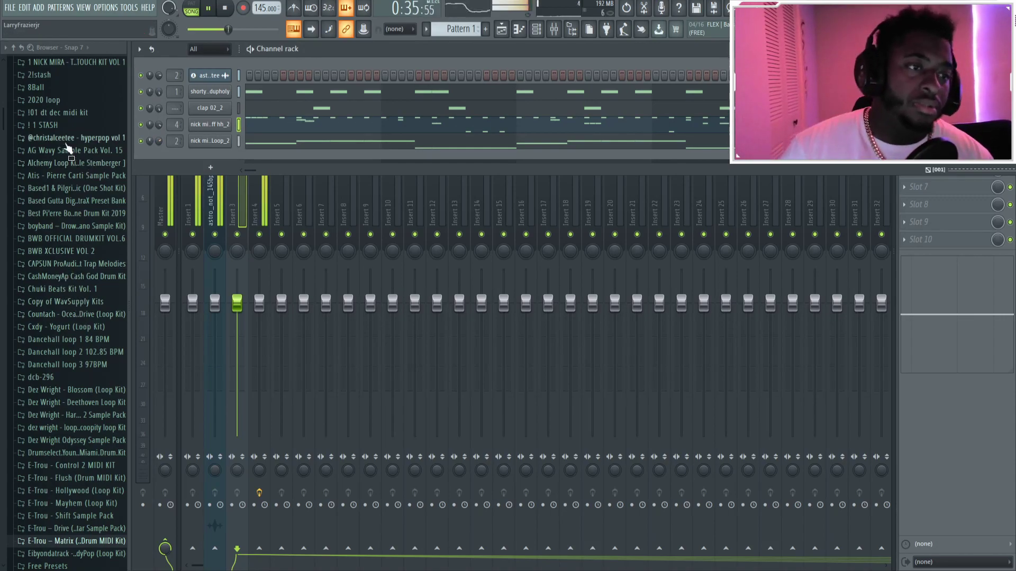
scroll(60, 130, "down", 12)
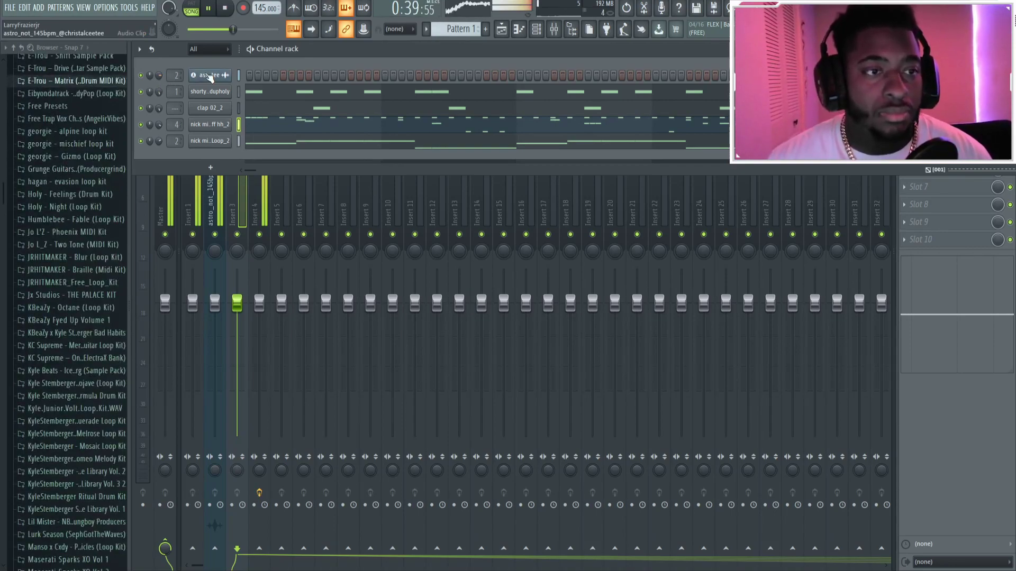
left_click(210, 76)
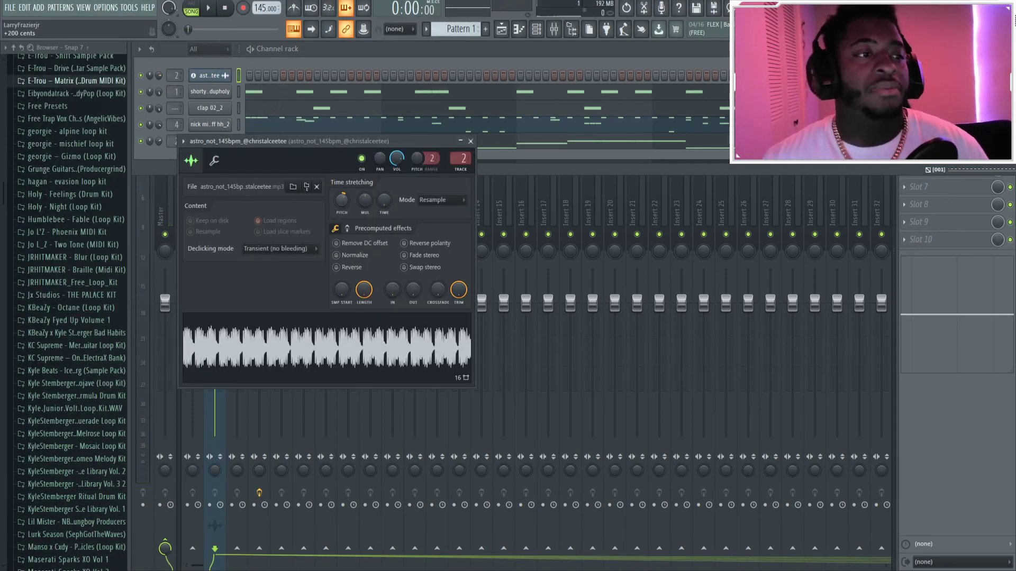
Step: Transpose all the 808 notes up two semitones in the piano roll to follow the melody while playing them
left_click(570, 145)
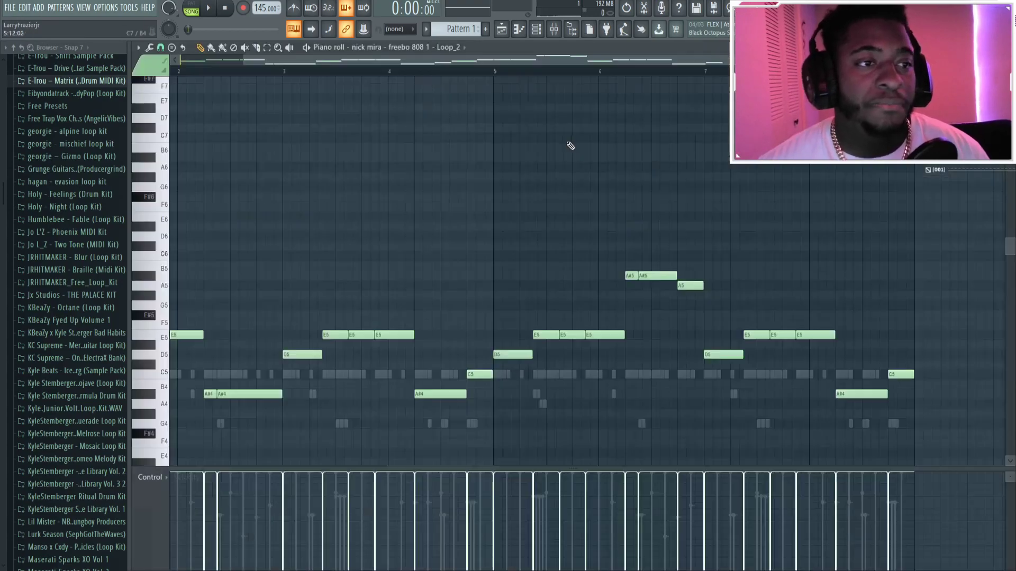
key("space")
key("Up")
key("Up")
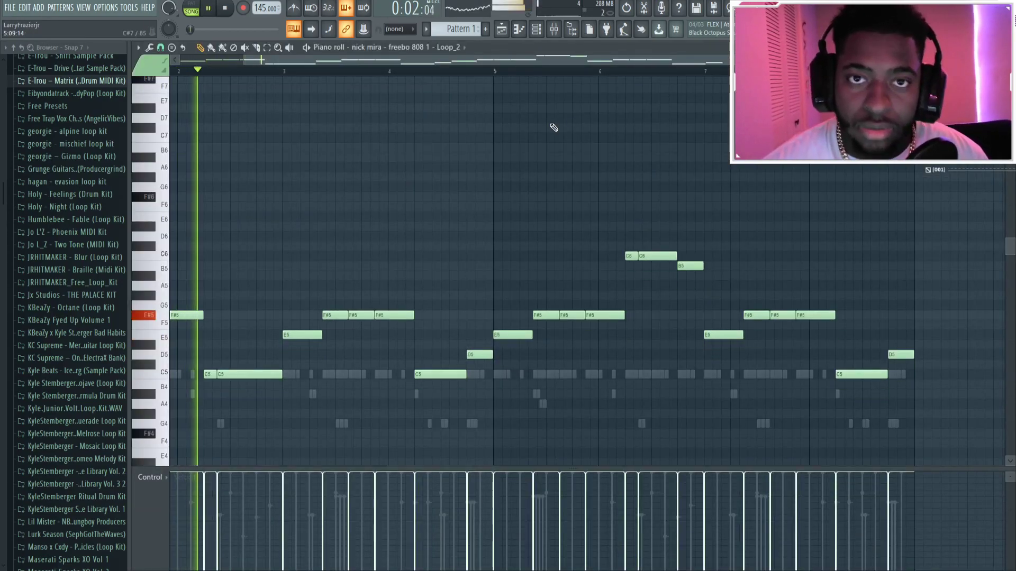
Step: From the playlist clip, set the melody loop's pitch to +100 cents and its time-stretching mode to Auto
left_click(502, 30)
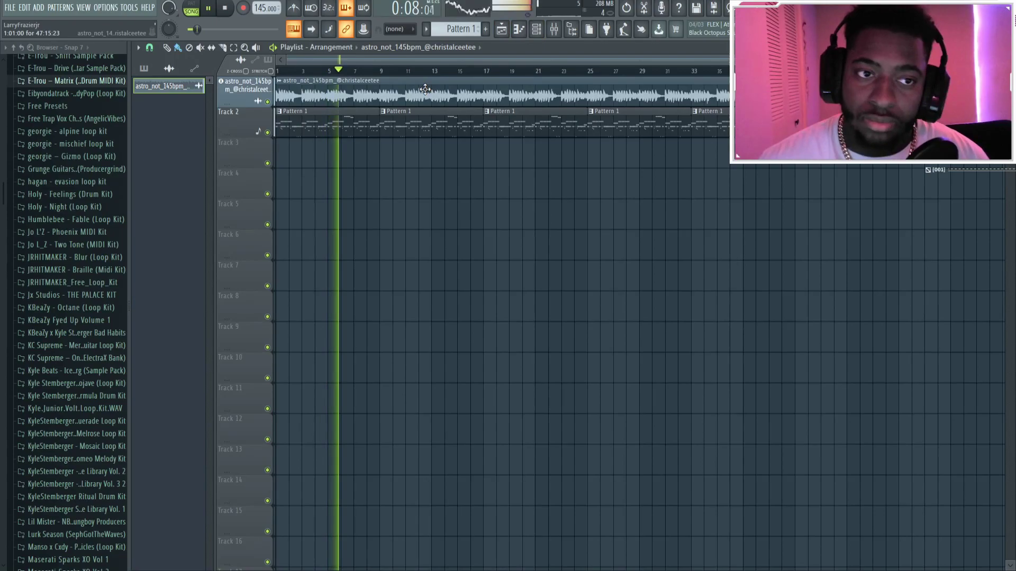
double_click(338, 95)
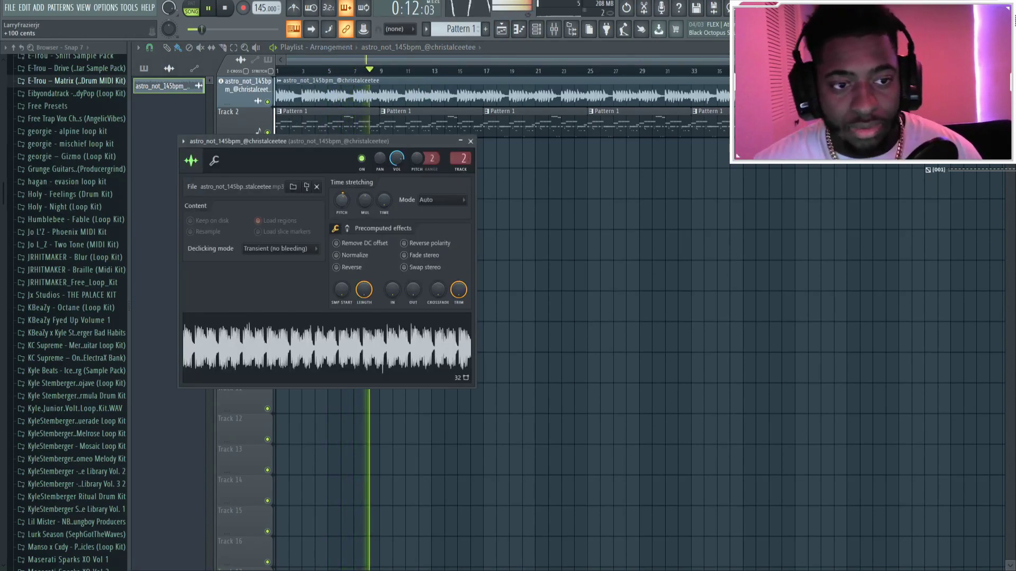
Step: Lower all the 808 notes by one semitone in the piano roll, keeping their original octave, and audition the line
left_click(537, 30)
left_click(482, 138)
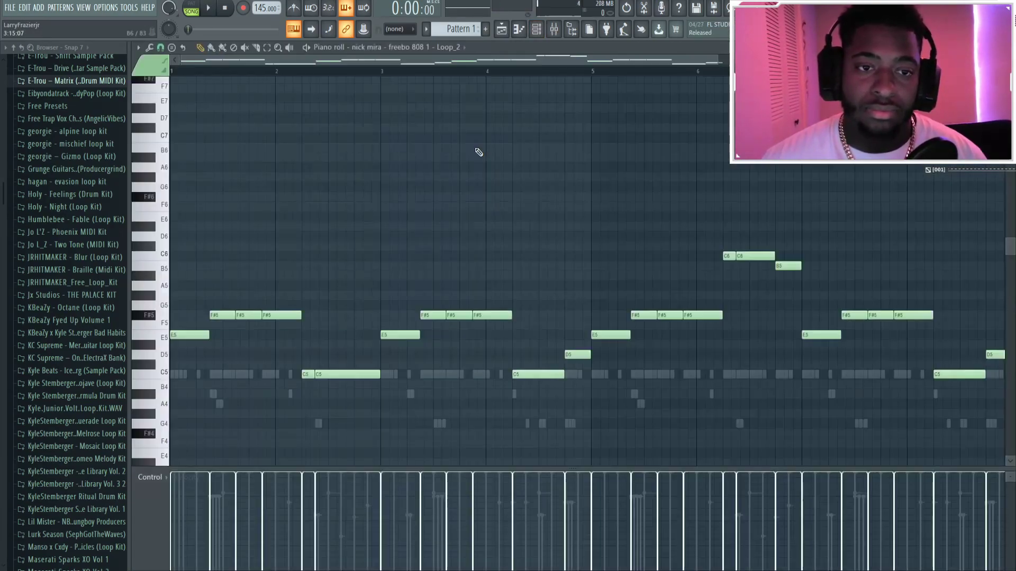
key("ctrl+Up")
key("space")
key("shift+Down")
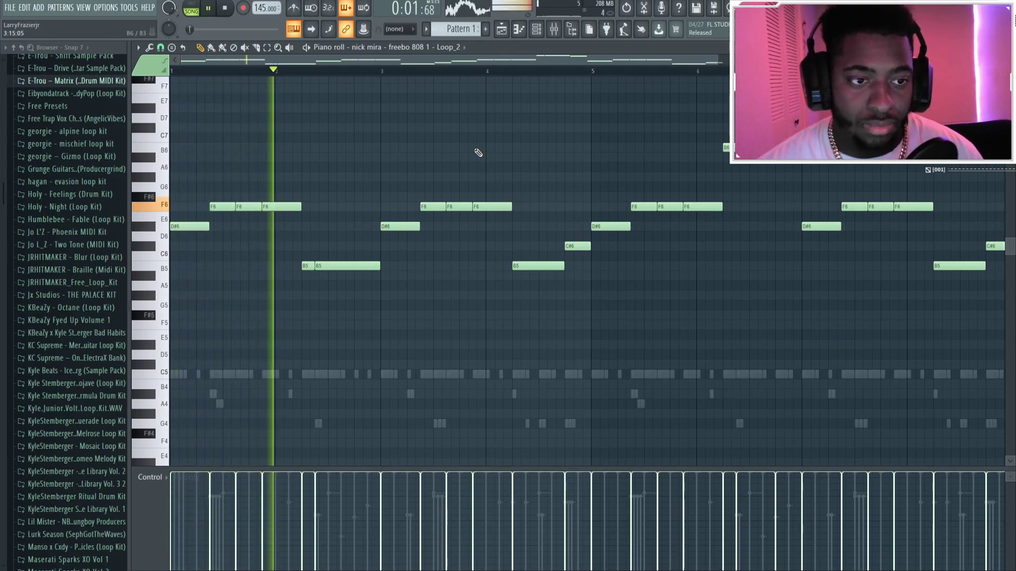
key("ctrl+Down")
key("space")
key("space")
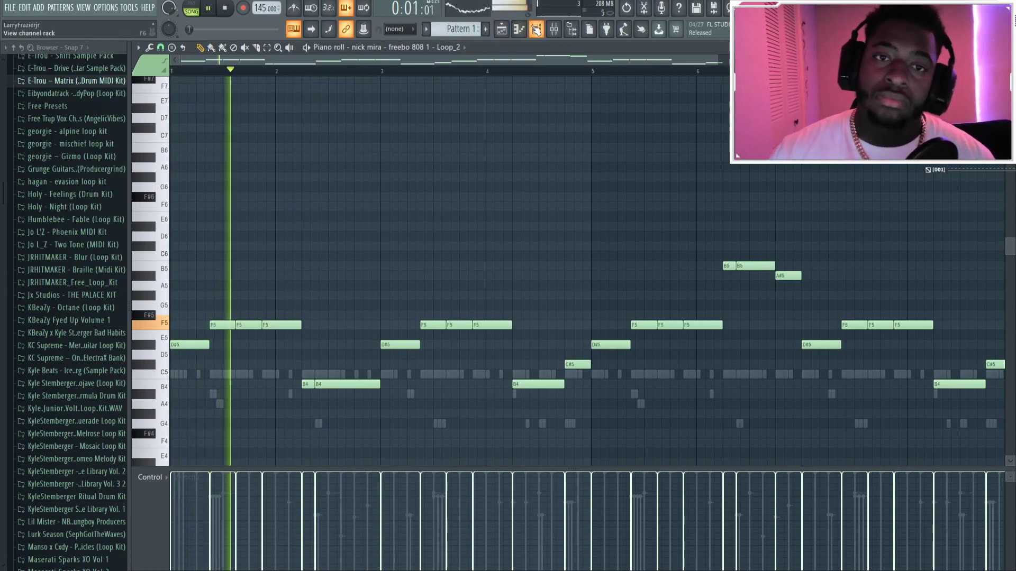
Step: Play the arrangement from the playlist to check the repitched melody against the 808 and drums
key("F5")
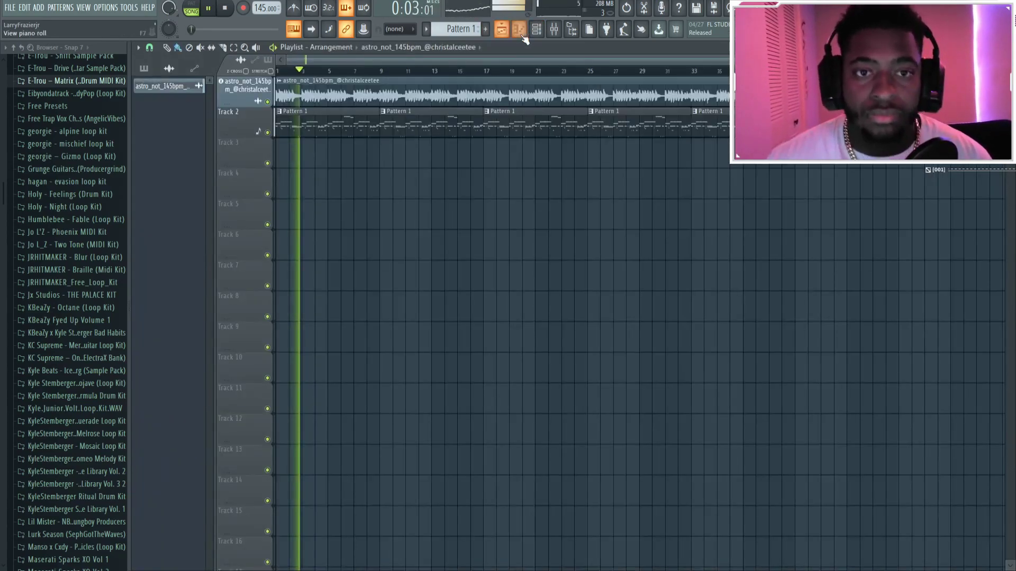
key("space")
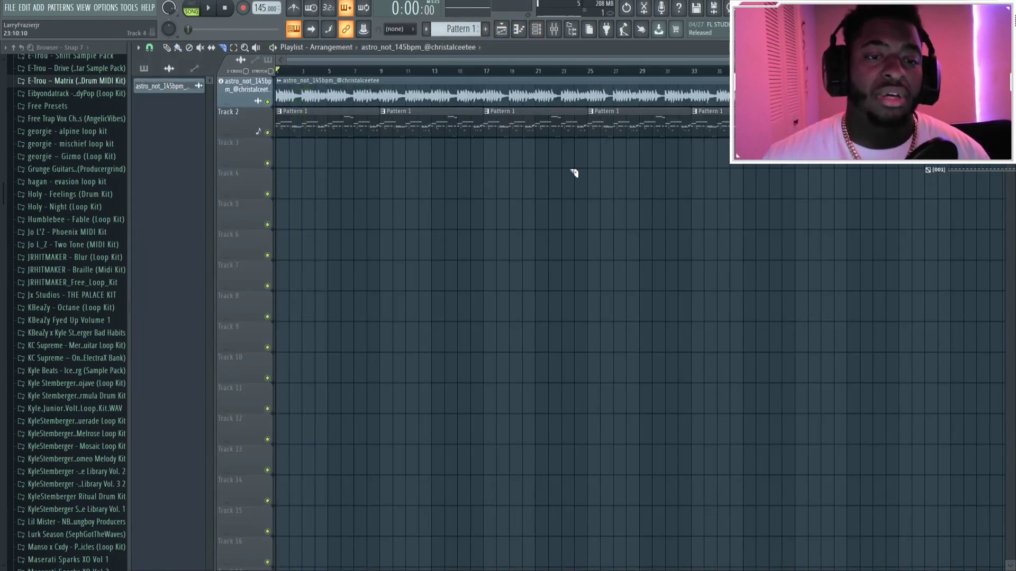
right_click(328, 92)
left_click_drag(530, 82, 425, 82)
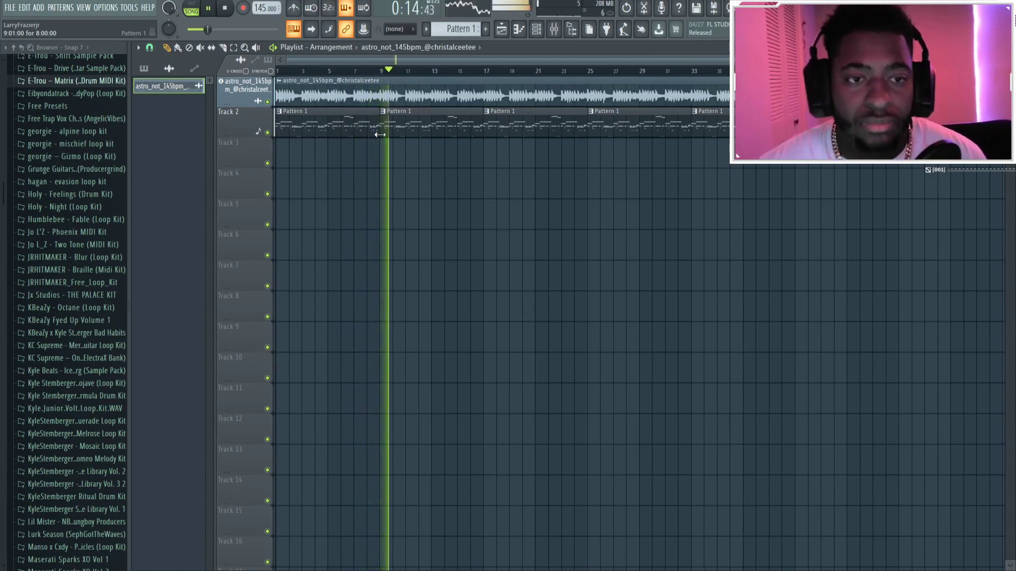
Step: Raise the velocity of all the clap notes to maximum in the clap 02_2 piano roll
left_click(535, 29)
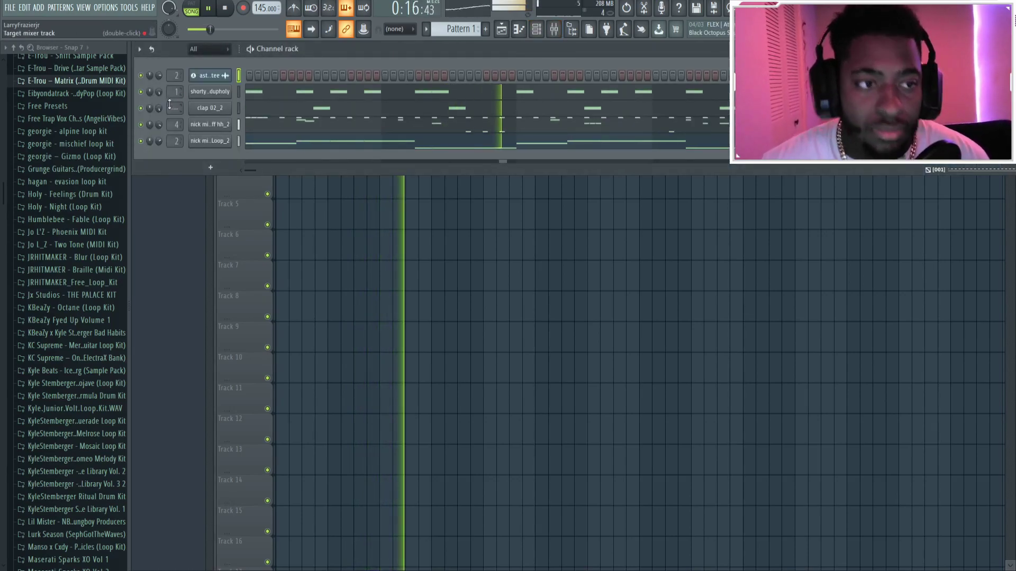
left_click(317, 107)
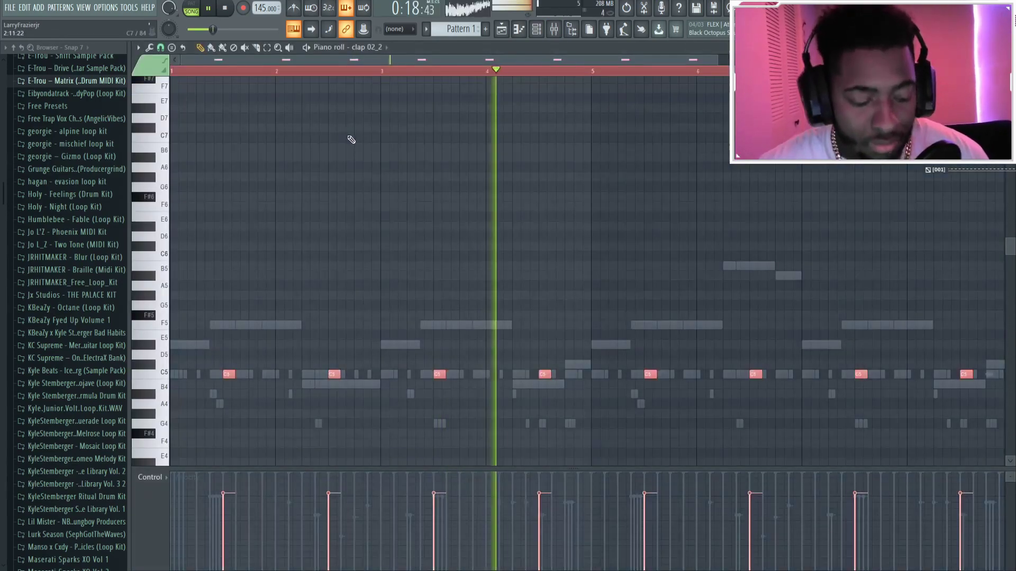
left_click(417, 72)
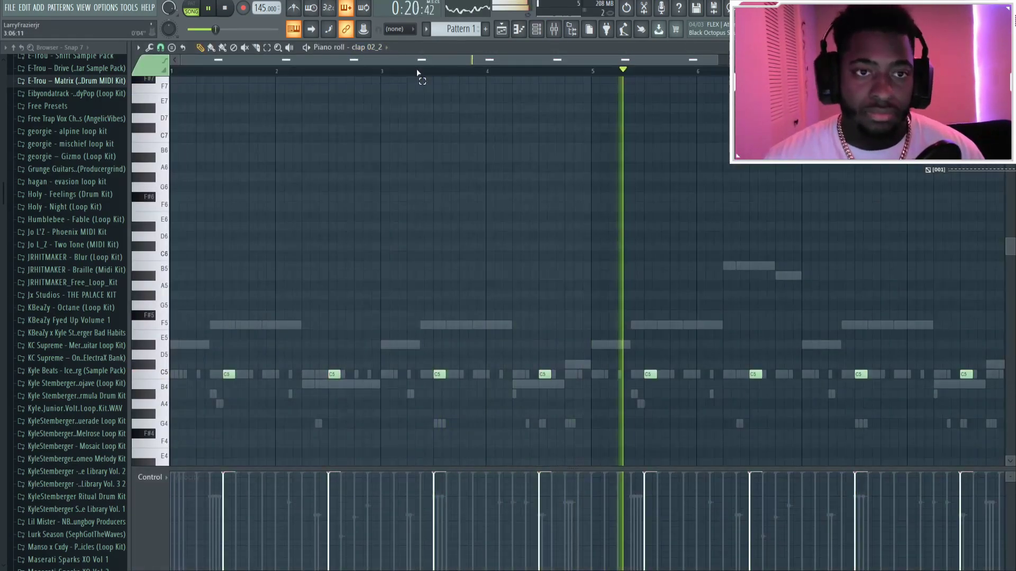
Step: Add the tss sample from the Open Hi Hats folder of Holy - Feelings (Drum Kit) as a new channel below the 808
key("F6")
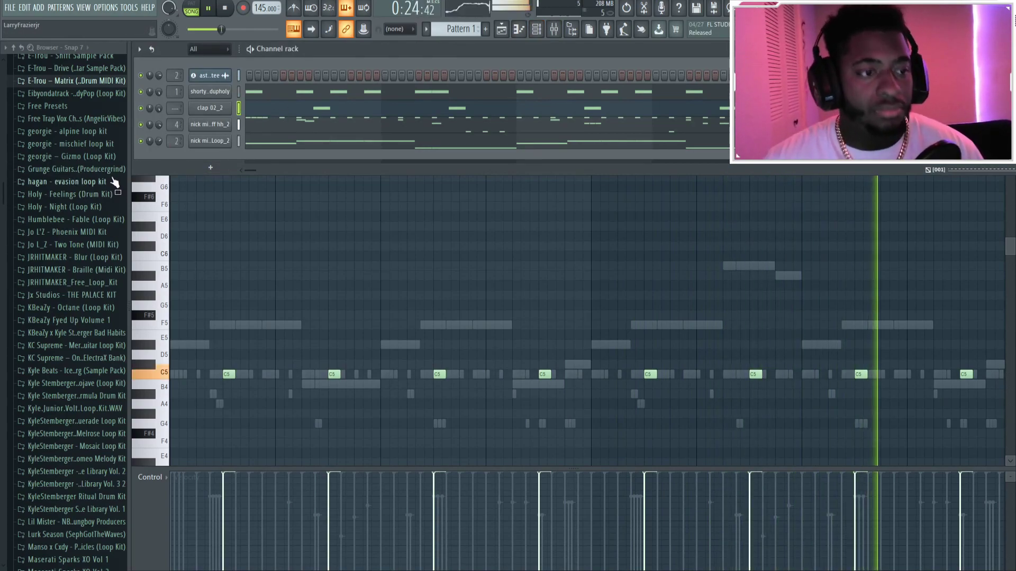
scroll(83, 233, "down", 9)
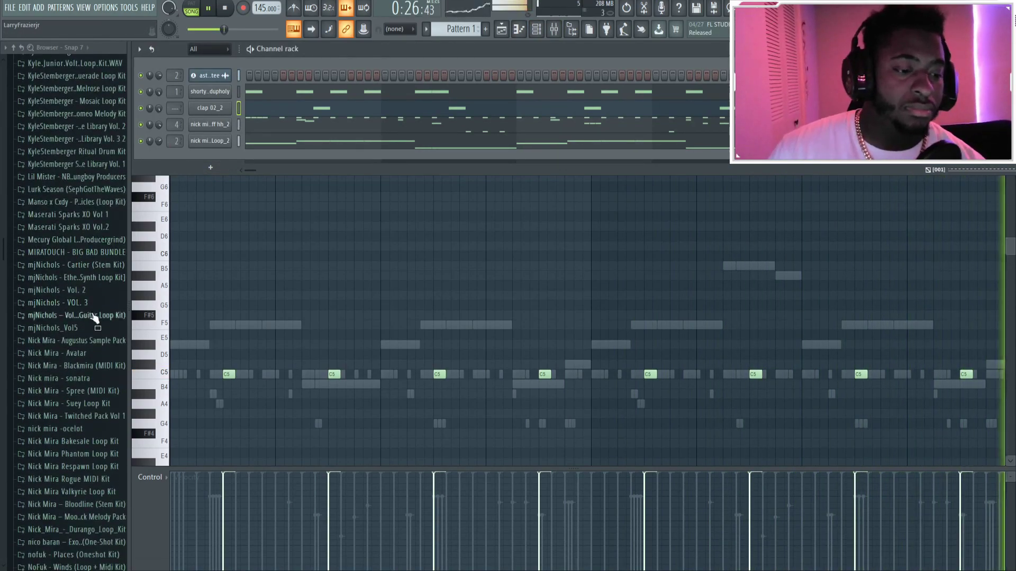
scroll(90, 315, "down", 12)
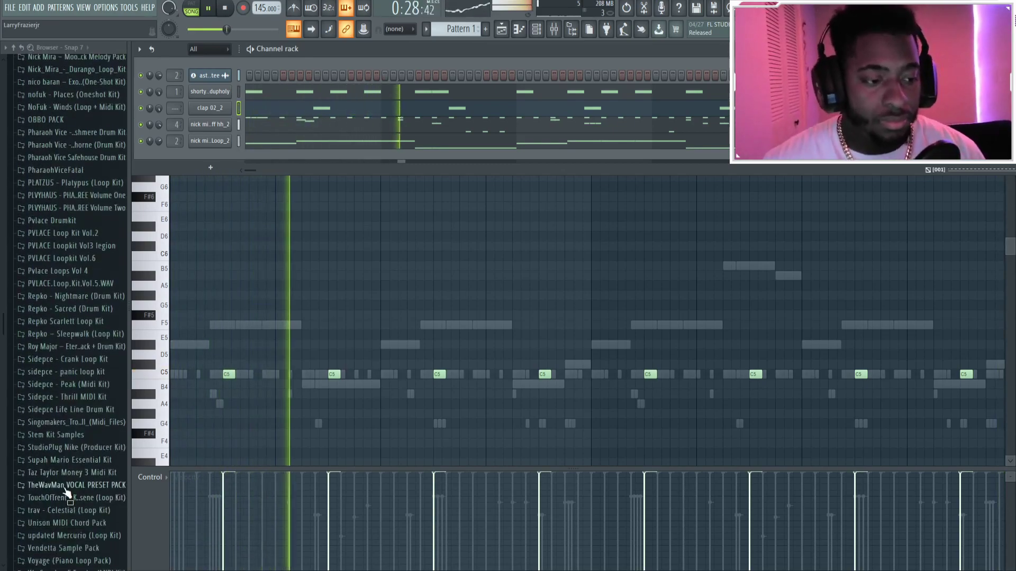
scroll(72, 417, "down", 15)
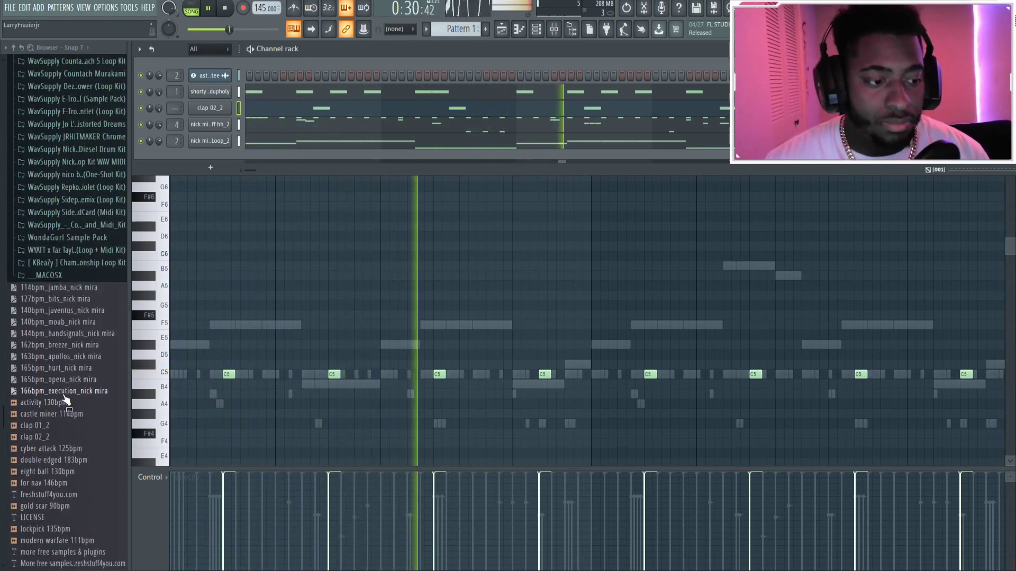
scroll(64, 402, "up", 20)
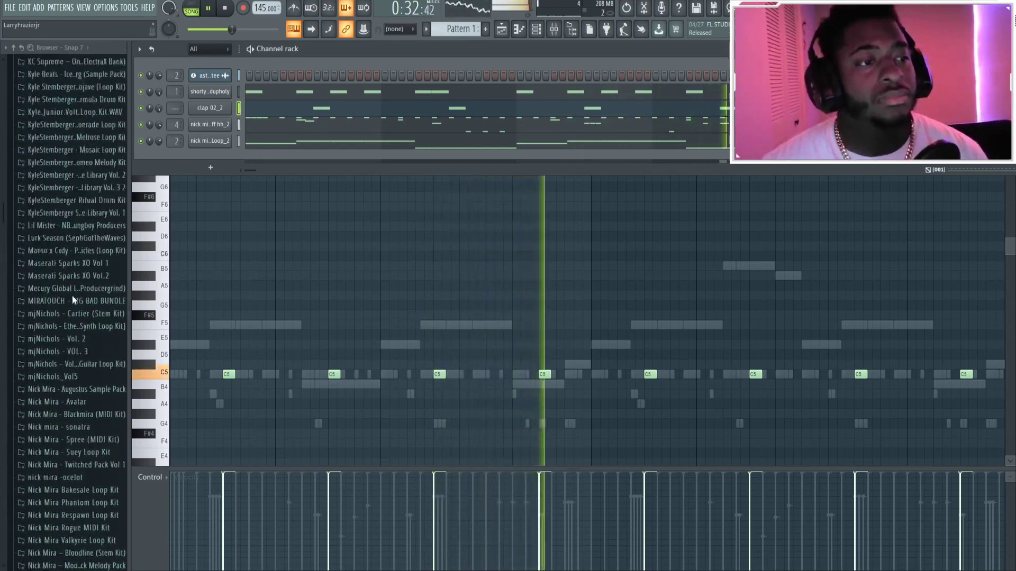
scroll(73, 300, "up", 10)
left_click(66, 91)
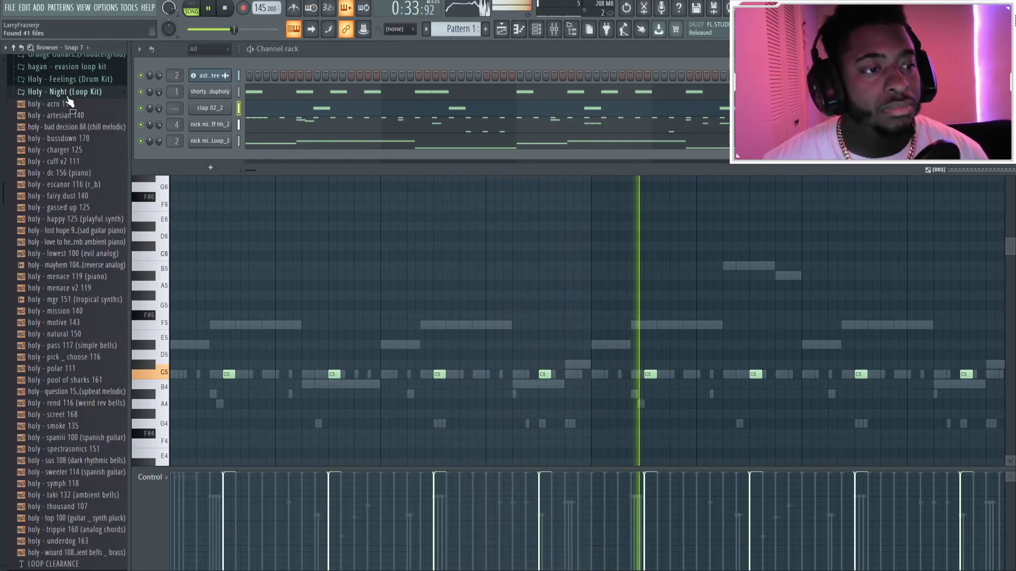
left_click(69, 79)
key("space")
left_click(56, 193)
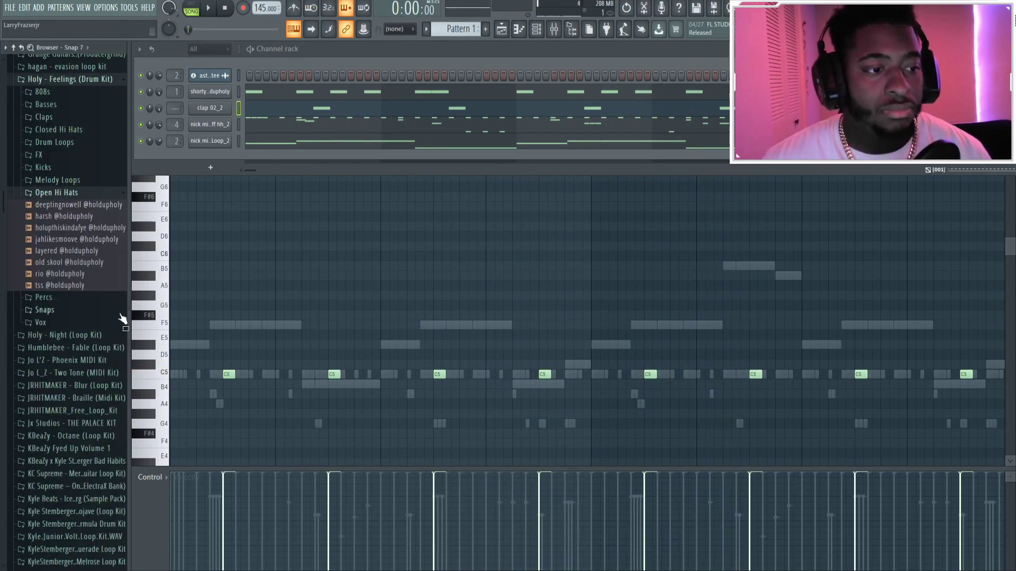
left_click_drag(226, 144, 207, 154)
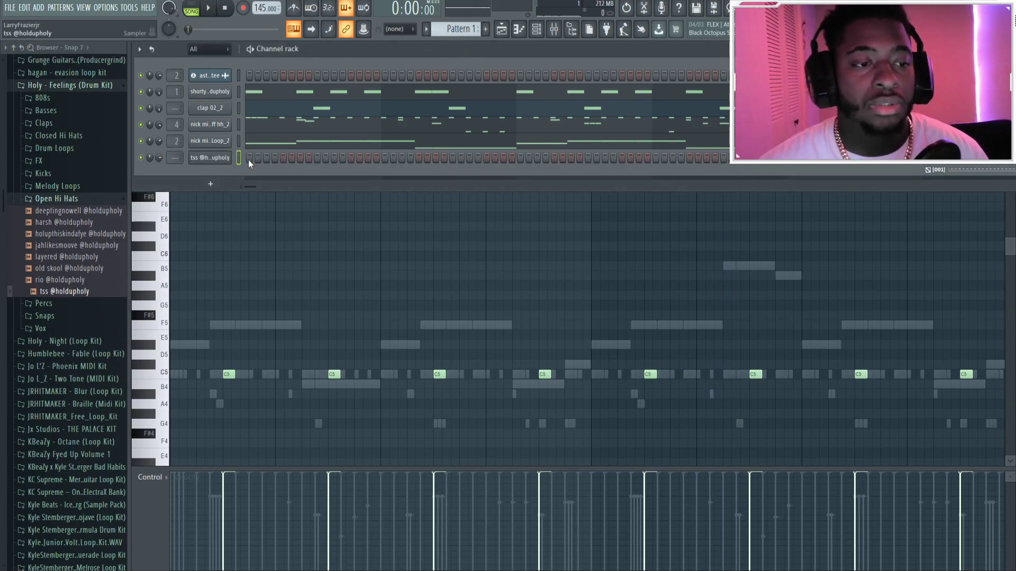
Step: Place tss open hi-hat notes on C5 around the starts of bars 1, 3, 5 and 7, plus a D5 hit in bar 4
key("F7")
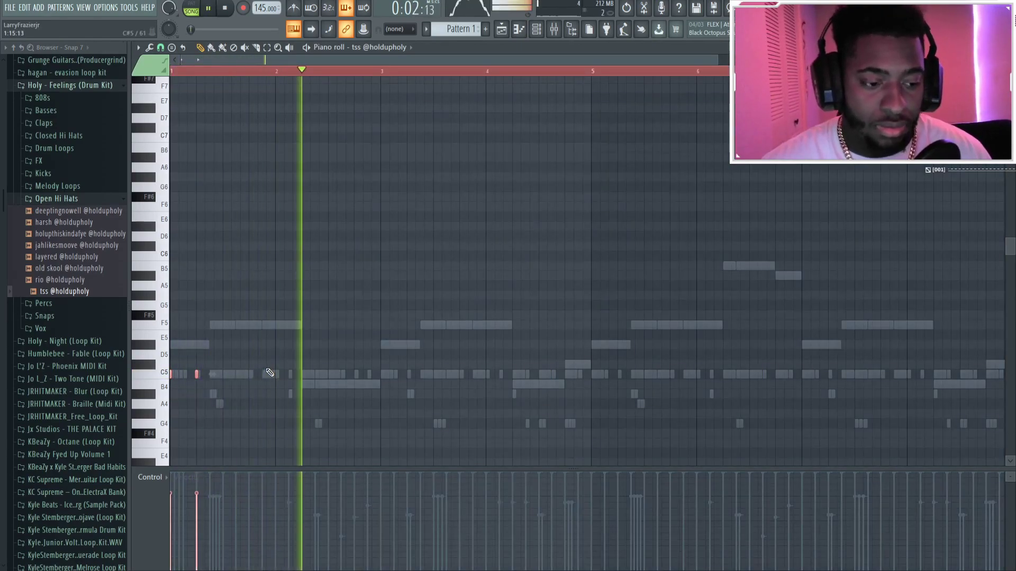
key("space")
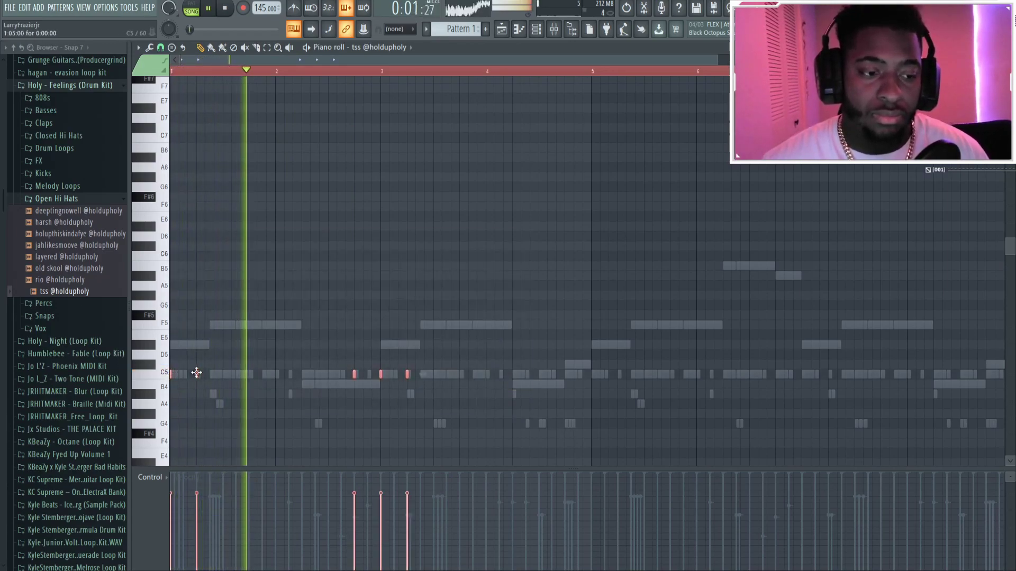
left_click_drag(610, 380, 617, 374)
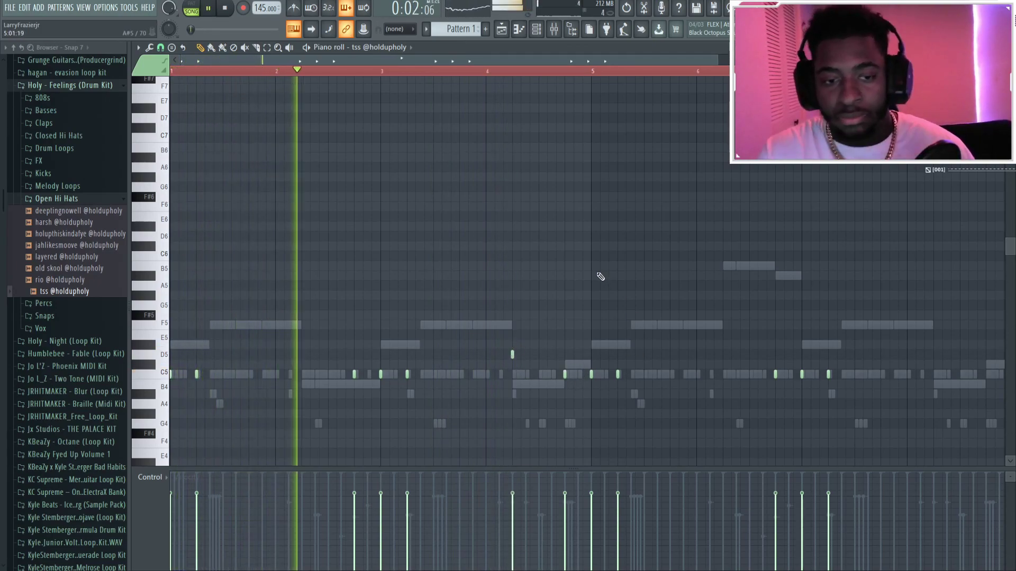
Step: Add C5 and D5 tss hits in bar 8 and raise both D5 hits by one semitone to D#5
scroll(513, 352, "down", 2)
left_click(849, 375)
left_click(801, 355)
double_click(157, 354)
key("shift+Up")
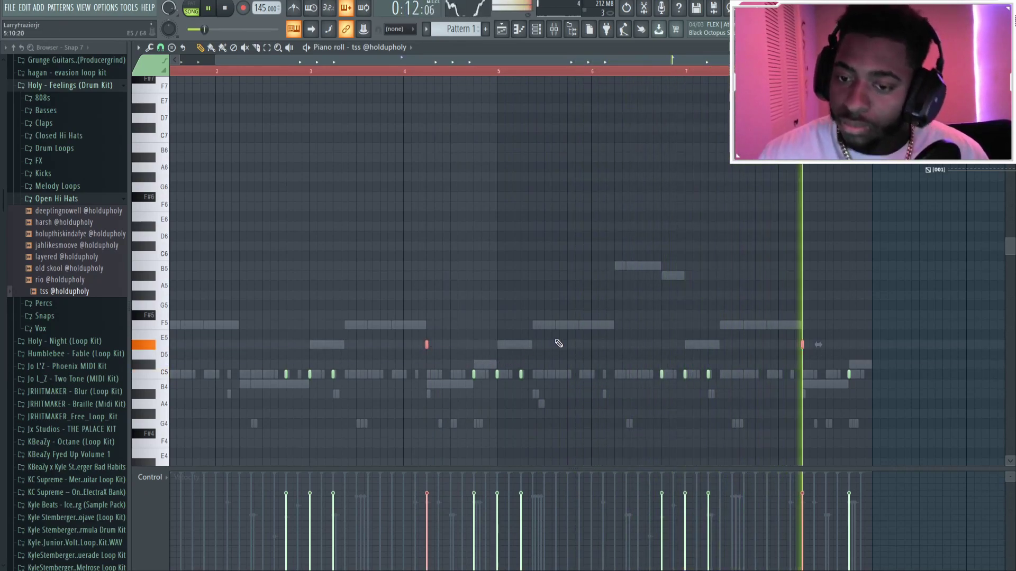
left_click(599, 291)
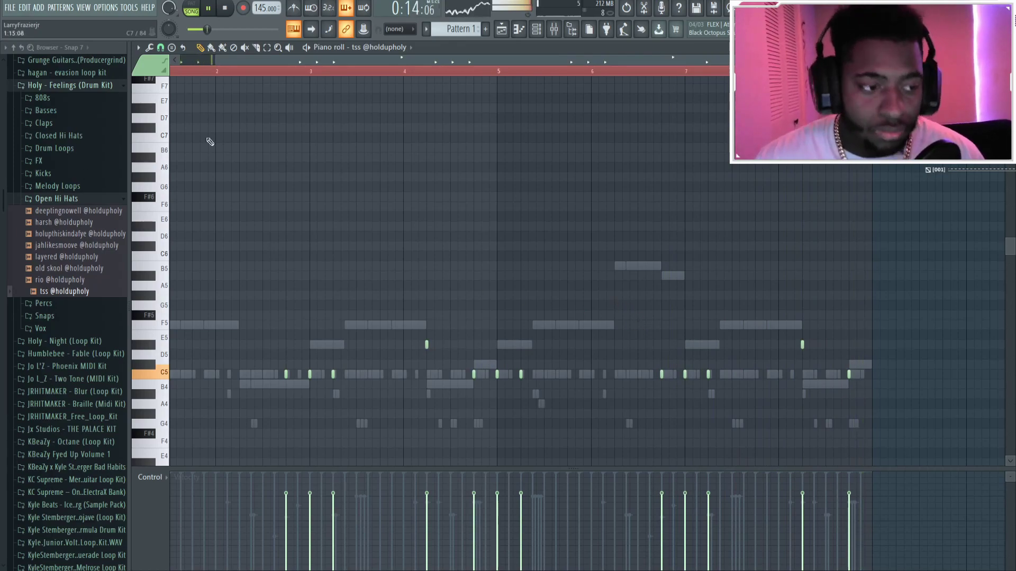
scroll(384, 62, "up", 2)
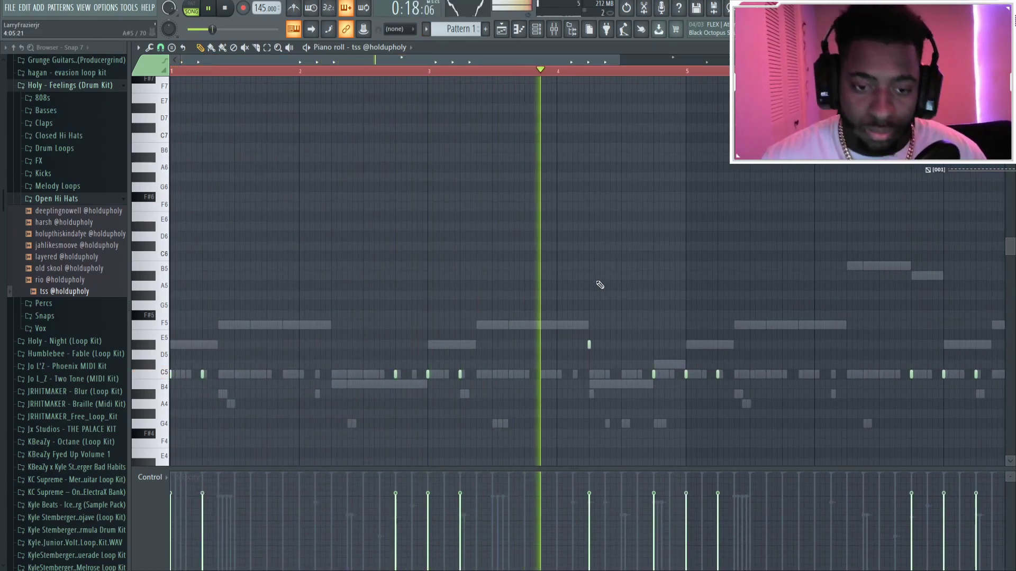
Step: Add the deeptingnowell open hi-hat as a new channel below tss with a hit every eight steps, and play the beat
left_click(536, 29)
key("space")
left_click_drag(80, 210, 235, 179)
key("space")
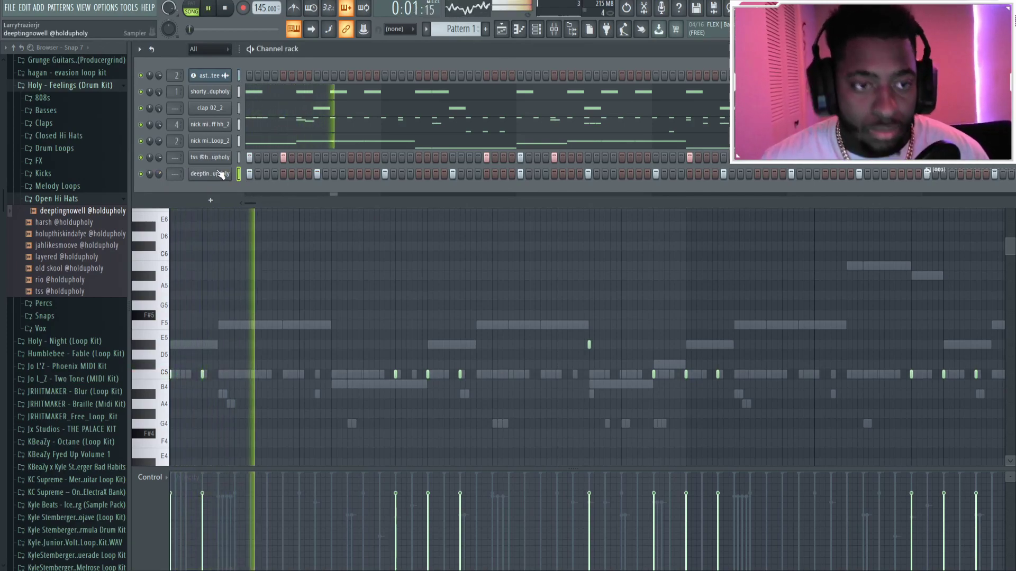
Step: Look through the Percs folder of the Holy - Feelings kit and review the clap 02_2 notes during playback
left_click(87, 200)
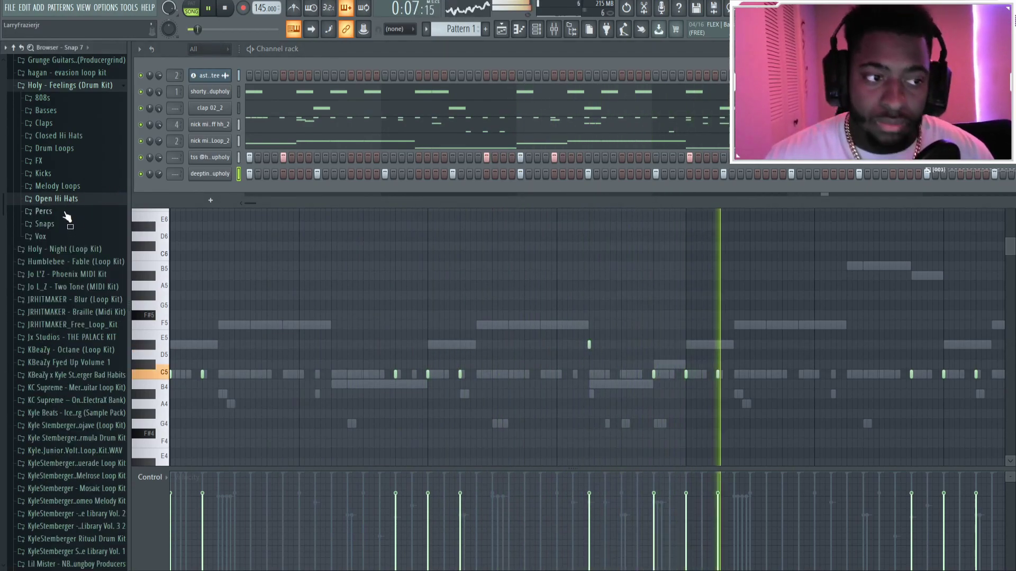
left_click(68, 212)
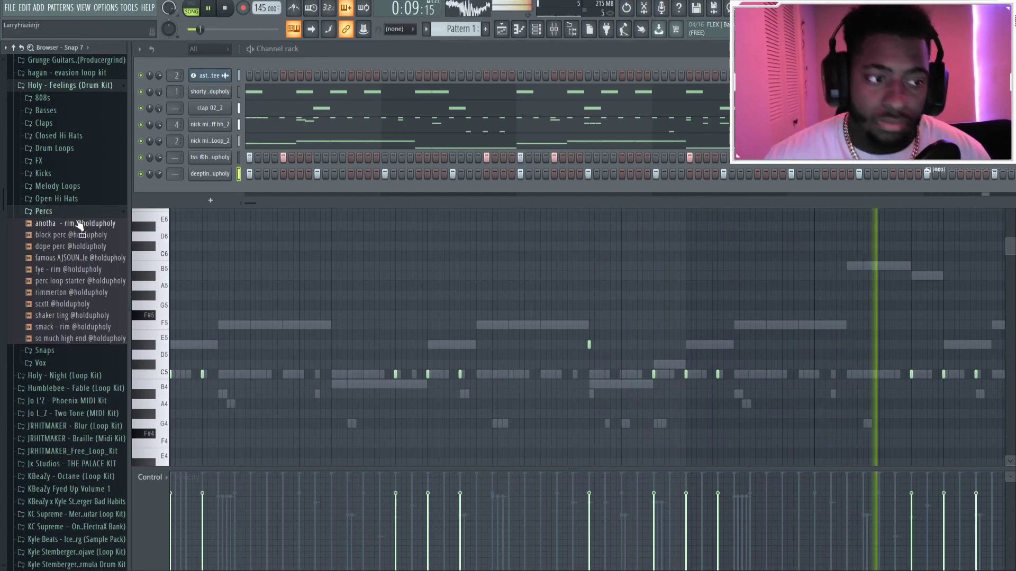
left_click(67, 212)
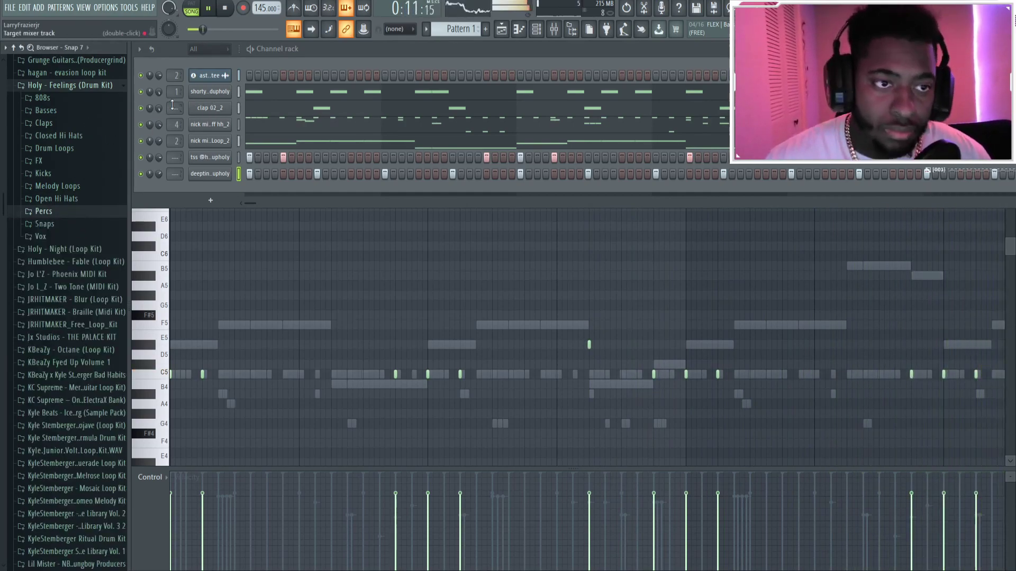
left_click(295, 108)
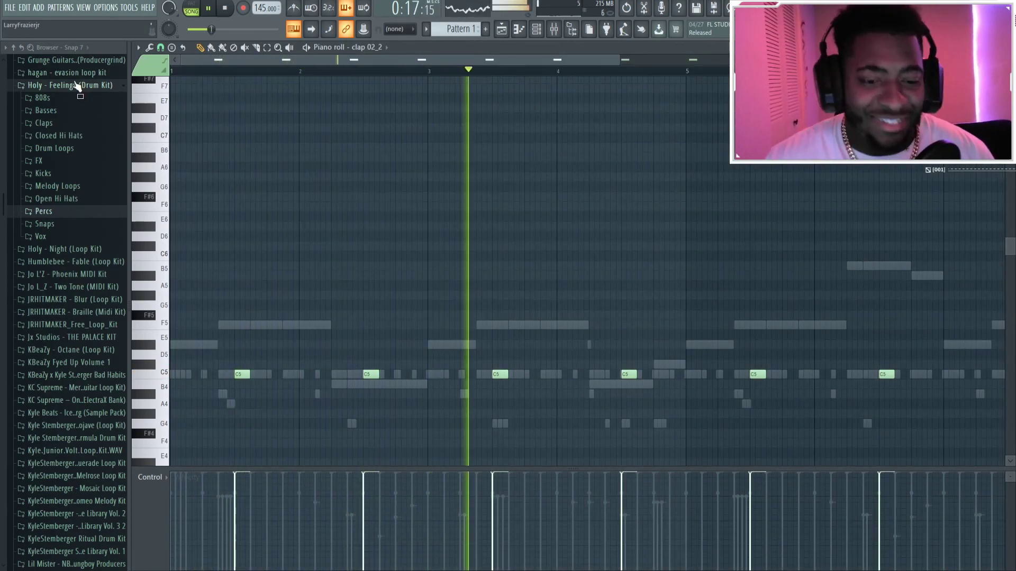
Step: Route the astro melody loop to mixer insert 1, the kick to insert 2 and the 808 to insert 3
left_click(546, 34)
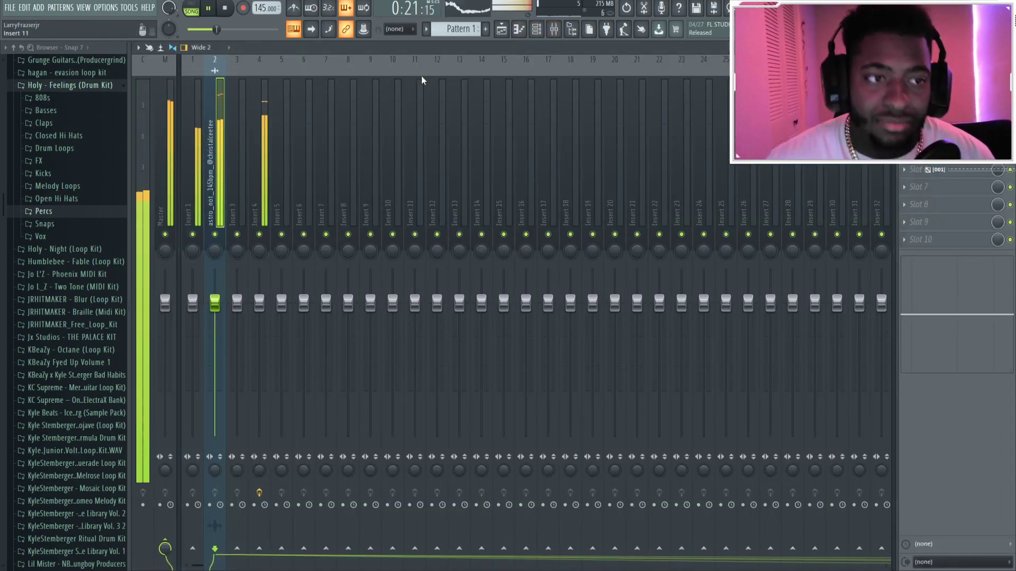
left_click(547, 31)
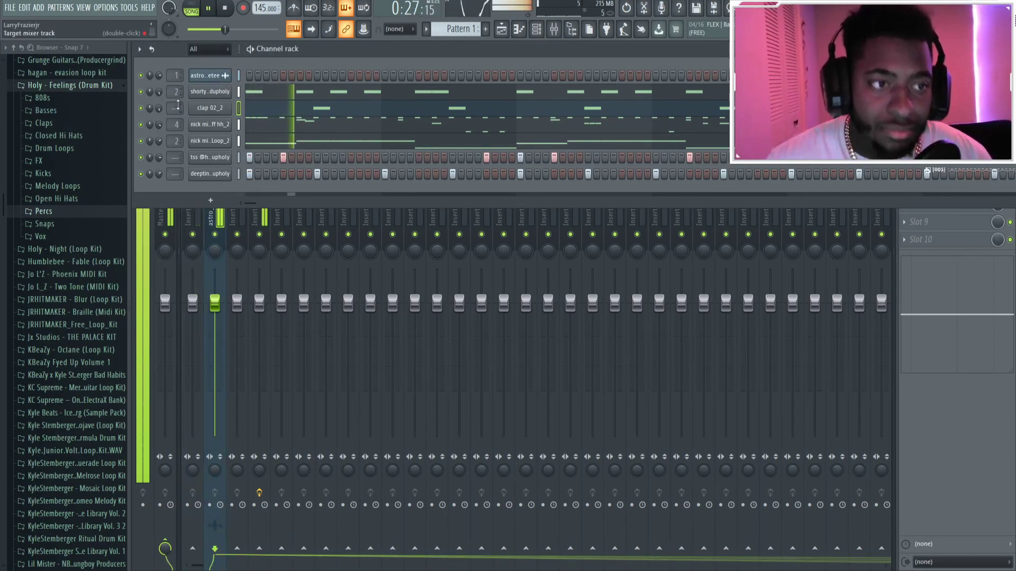
left_click(191, 116)
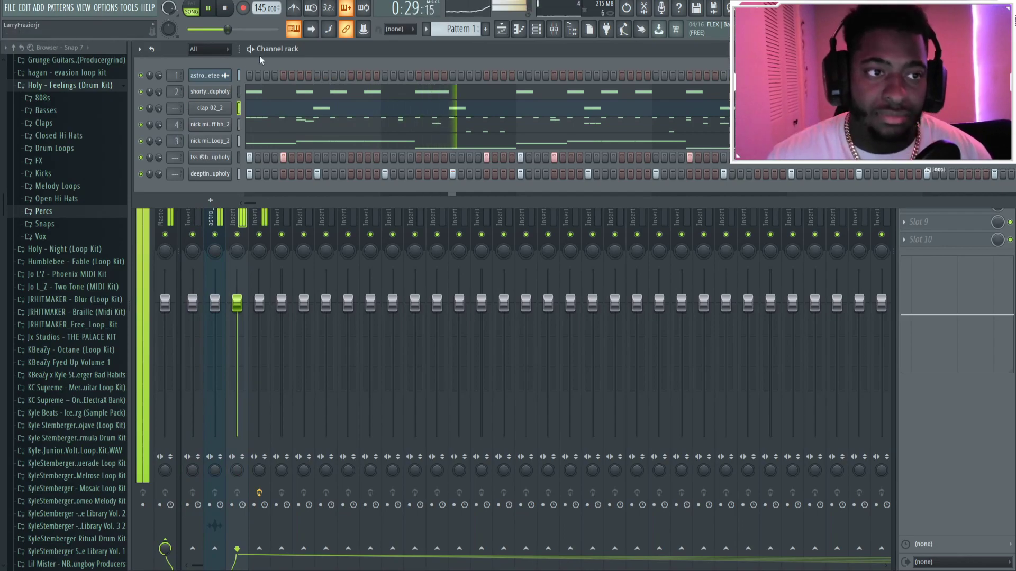
left_click_drag(254, 64, 283, 275)
left_click(222, 134)
key("Left")
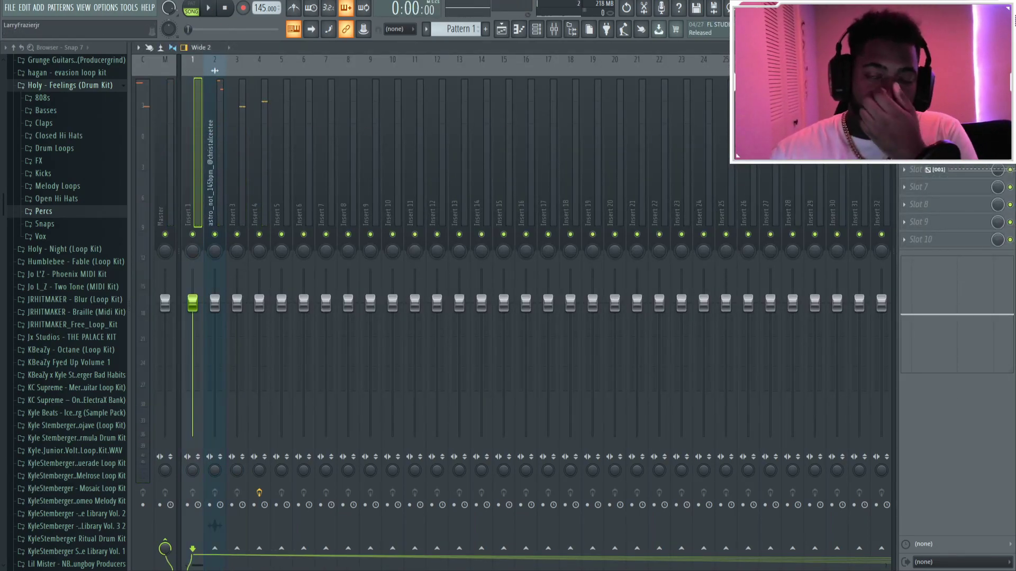
Step: Add Fruity Stereo Shaper to the melody's mixer insert 1 and offset its stereo delay
left_click(332, 167)
left_click(299, 169)
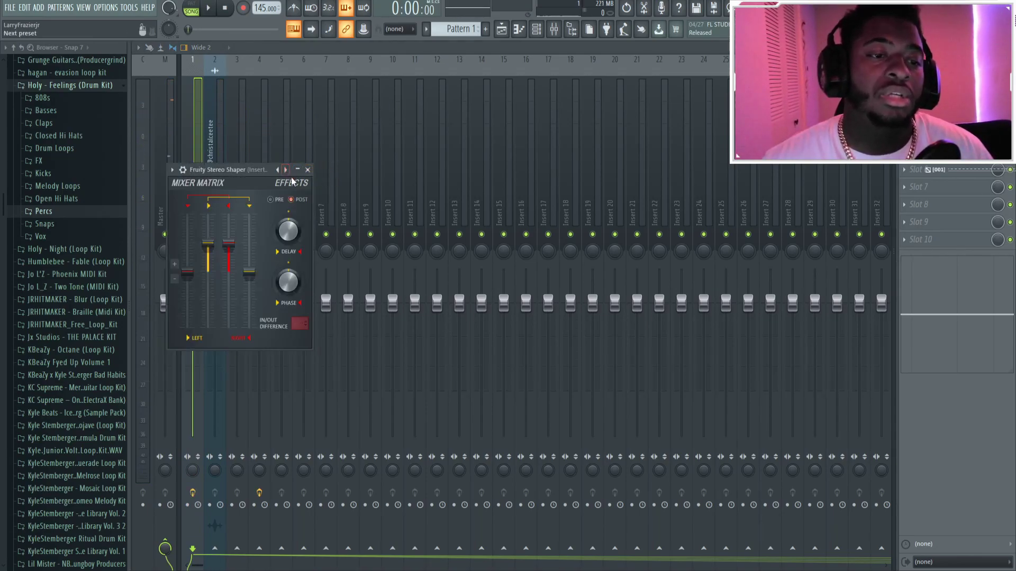
key("space")
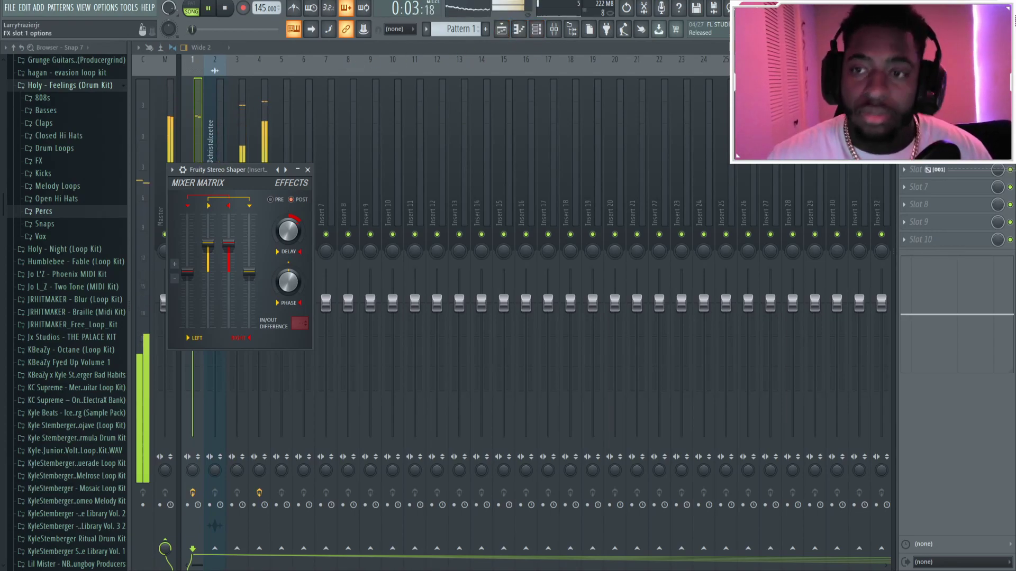
Step: Add Fruity Parametric EQ 2 to insert 1 with the 20Hz + 18kHz cut preset and raise the low cut to remove the melody's bass
key("Escape")
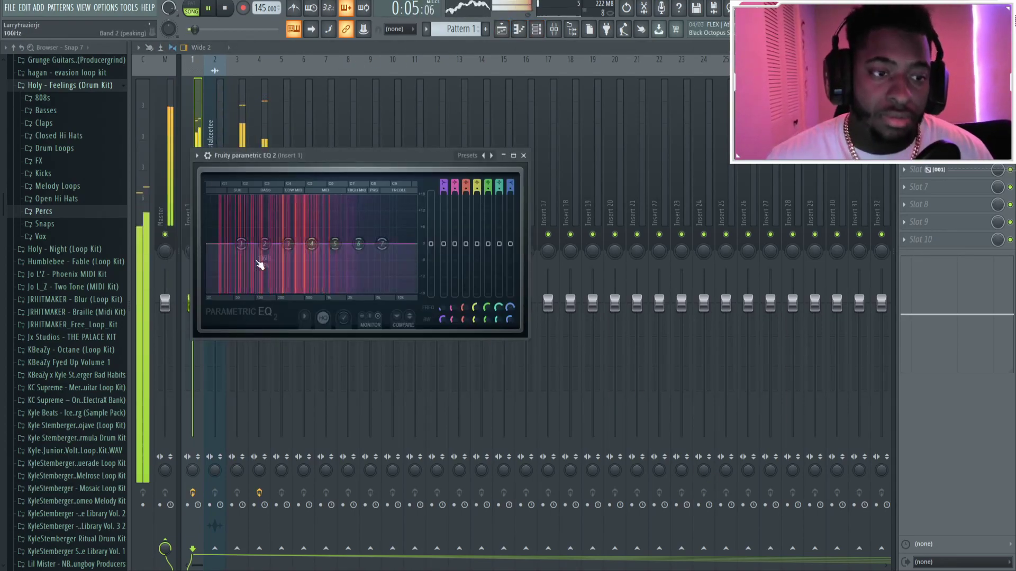
key("space")
key("space")
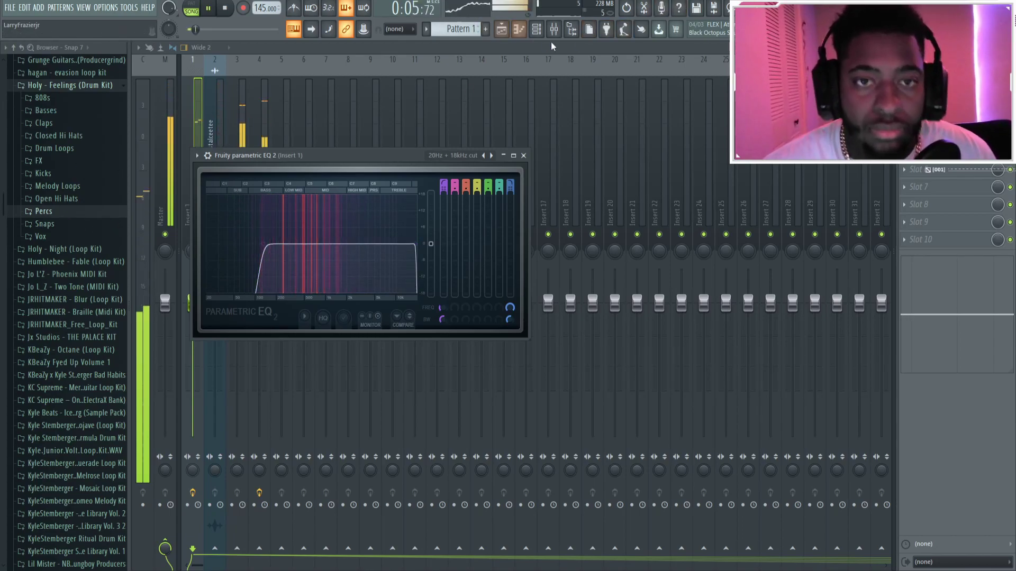
Step: Look through the Vox samples of the Holy - Feelings drum kit while the beat plays
left_click(537, 29)
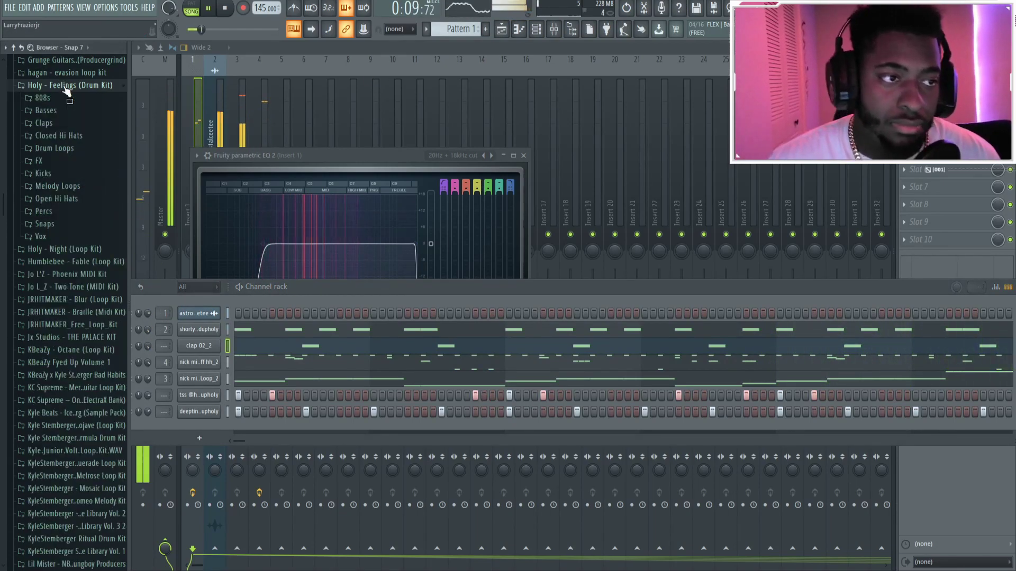
left_click(40, 237)
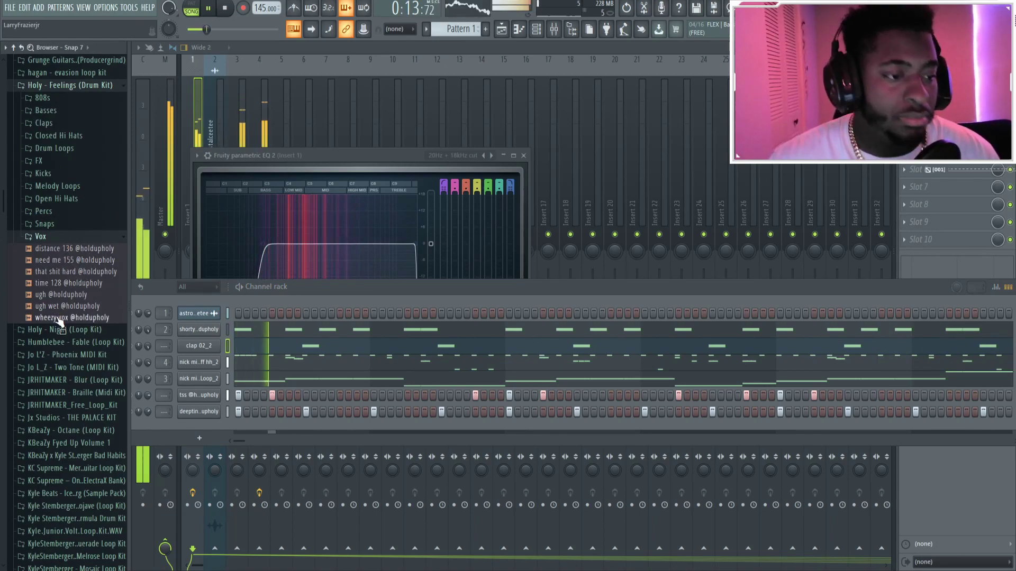
left_click(73, 236)
key("space")
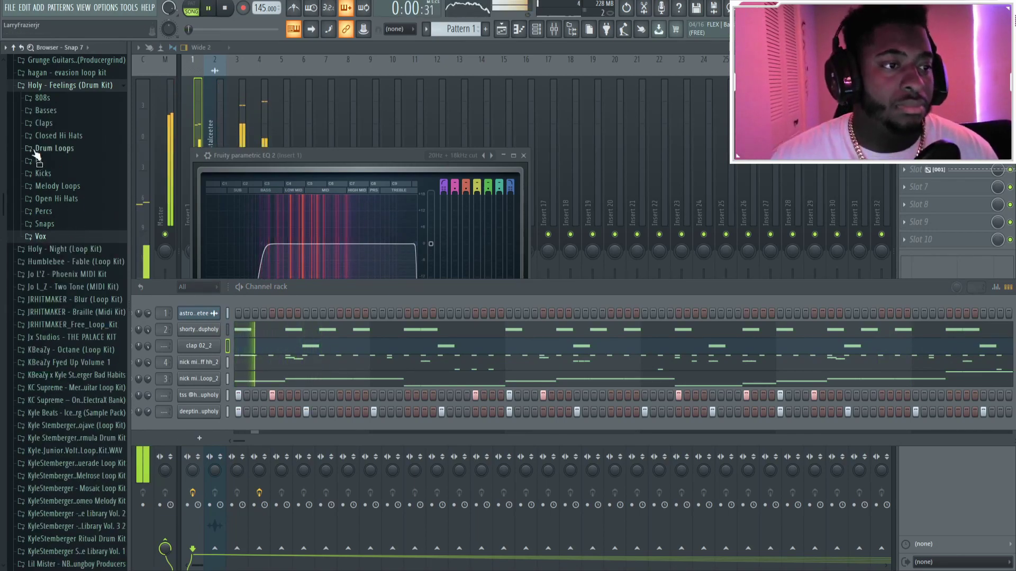
left_click(74, 86)
Step: Add the sidepce - mops oh sample from the Sidepce Life Line Drum Kit open hats as a new channel below deeptingnowell
left_click(501, 31)
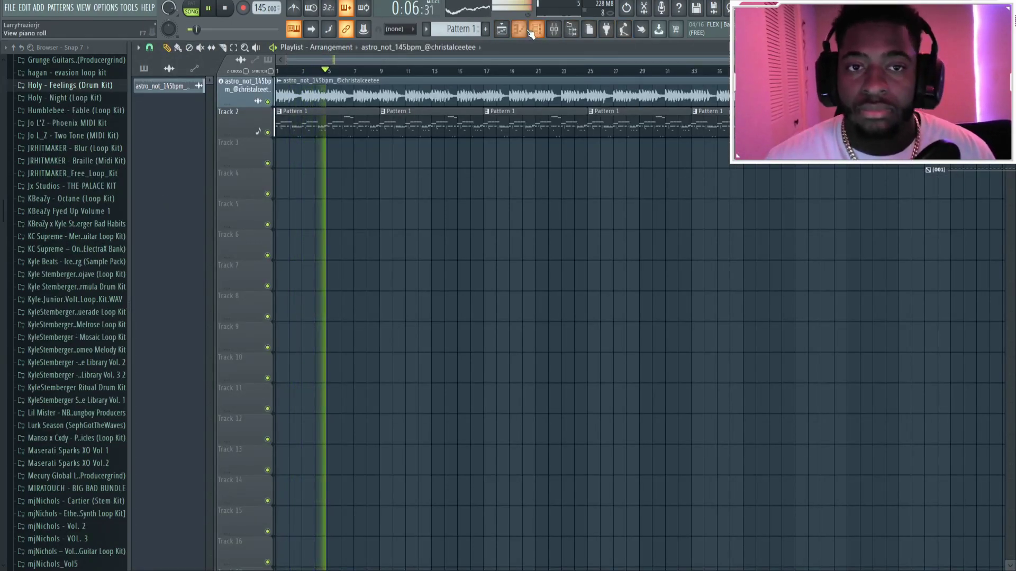
scroll(85, 217, "down", 6)
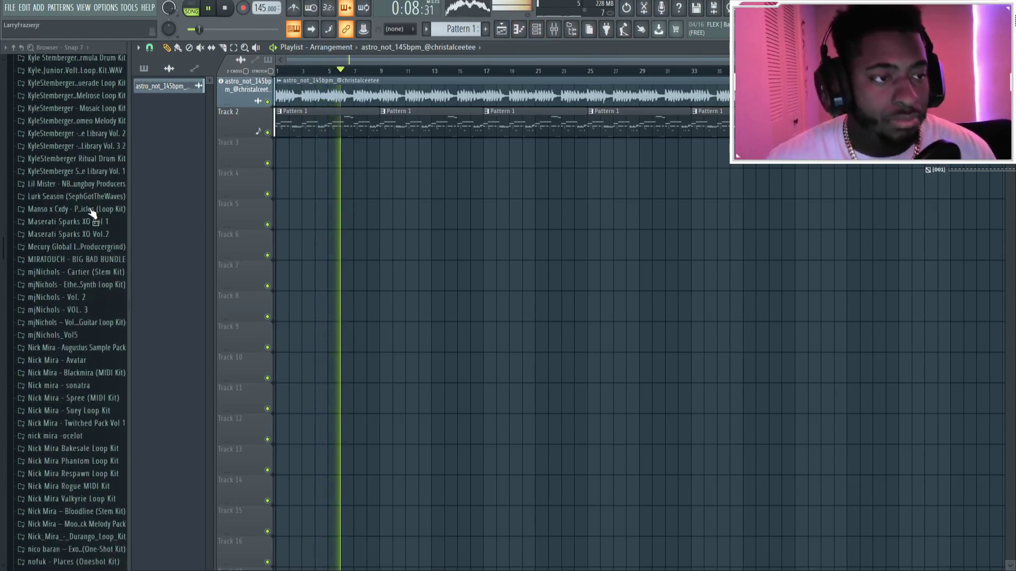
left_click(537, 30)
left_click(537, 30)
left_click(537, 31)
scroll(77, 332, "down", 6)
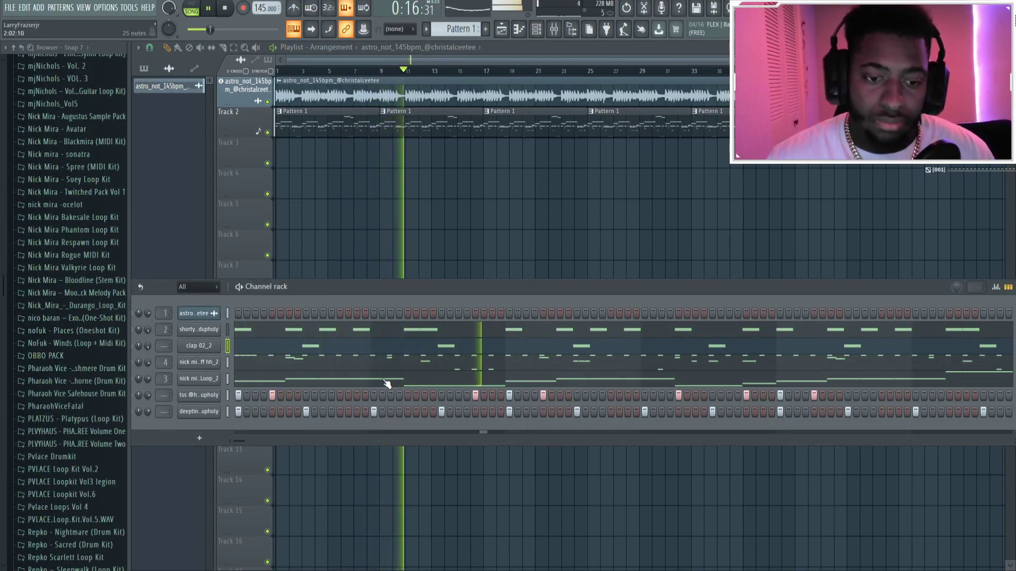
scroll(22, 344, "down", 9)
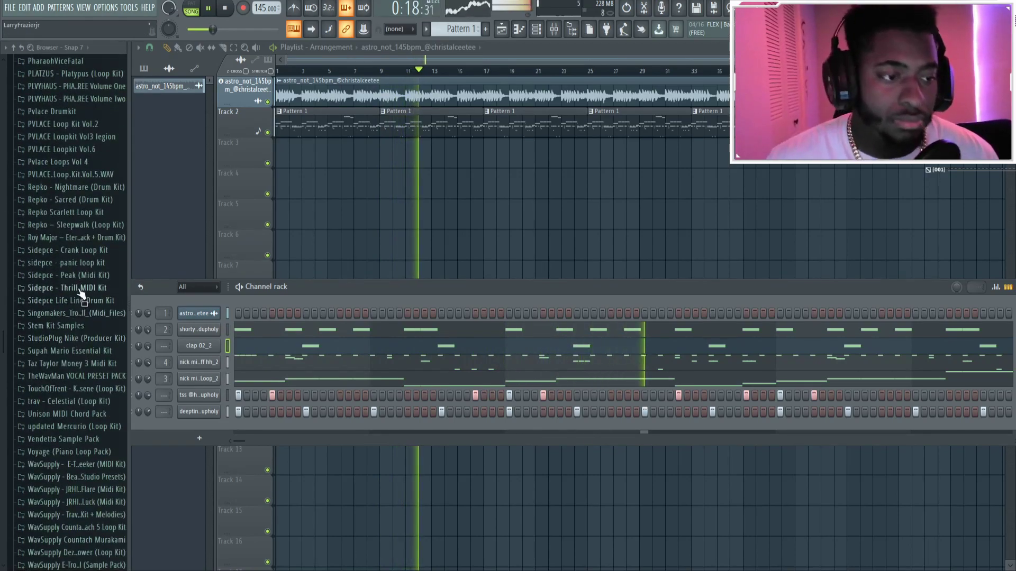
left_click(83, 301)
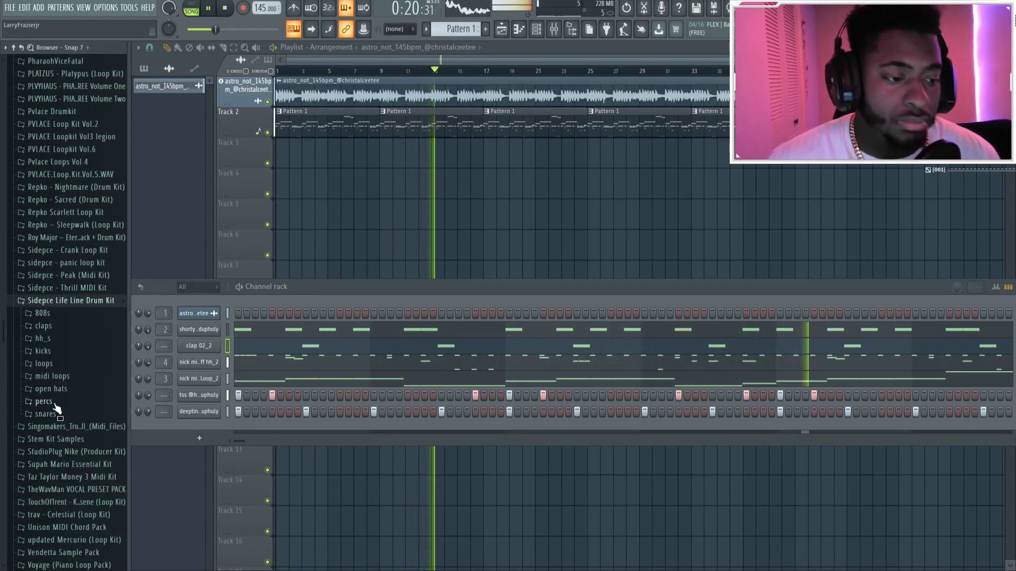
left_click(62, 394)
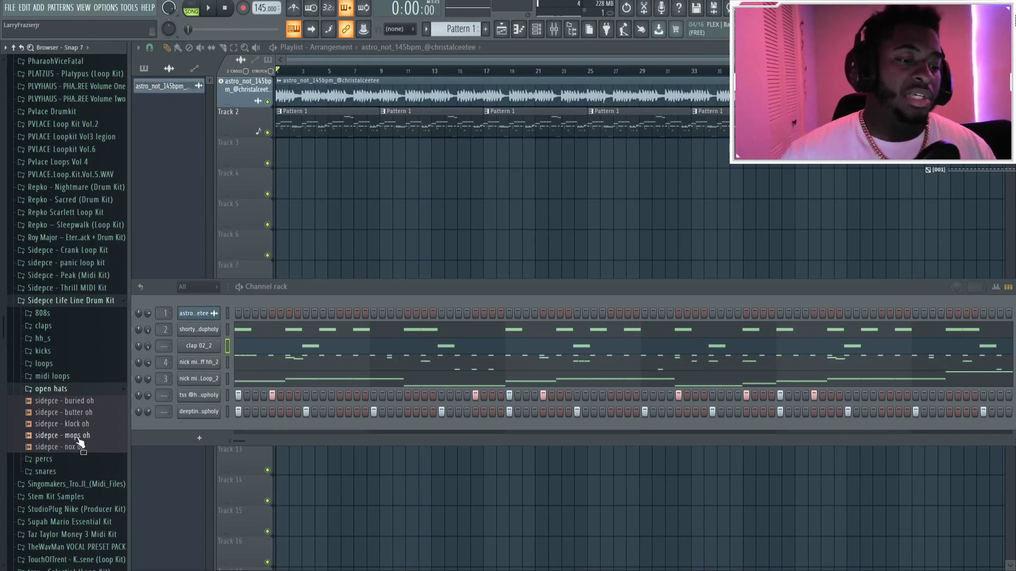
left_click_drag(222, 420, 222, 423)
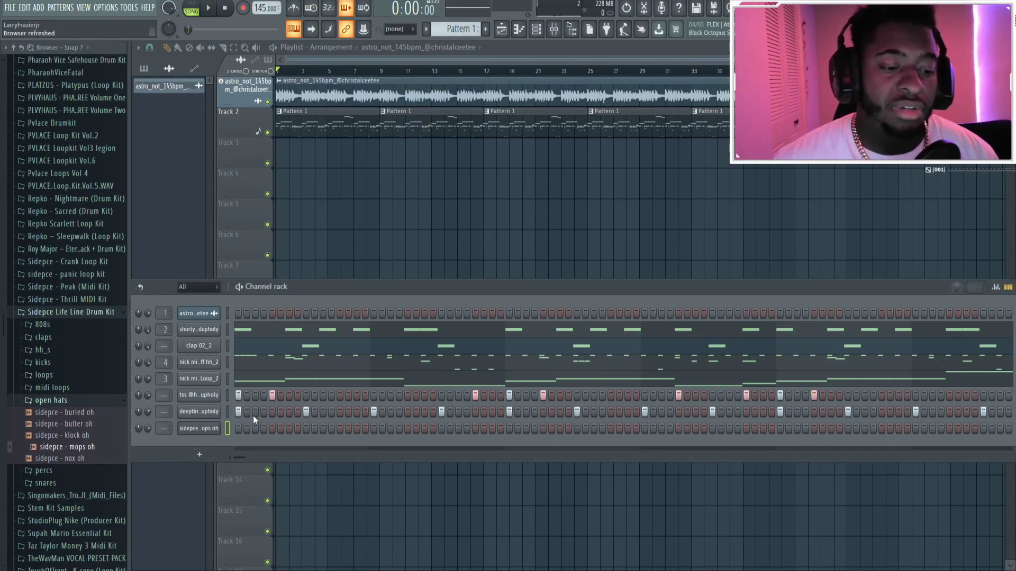
Step: Place sidepce - mops oh hits on C5 at the starts of bars 1 and 5 and audition them
key("F7")
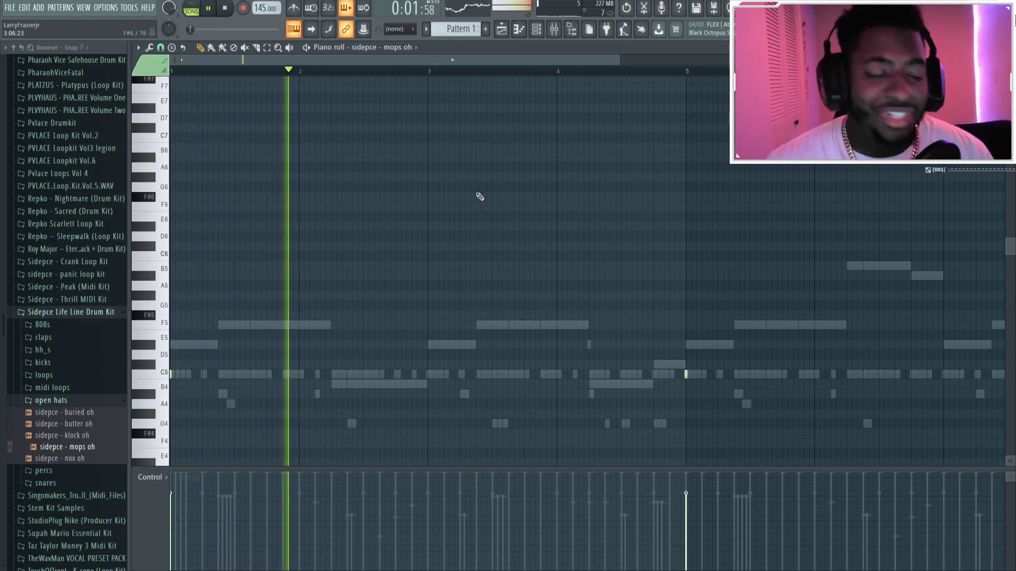
left_click(56, 314)
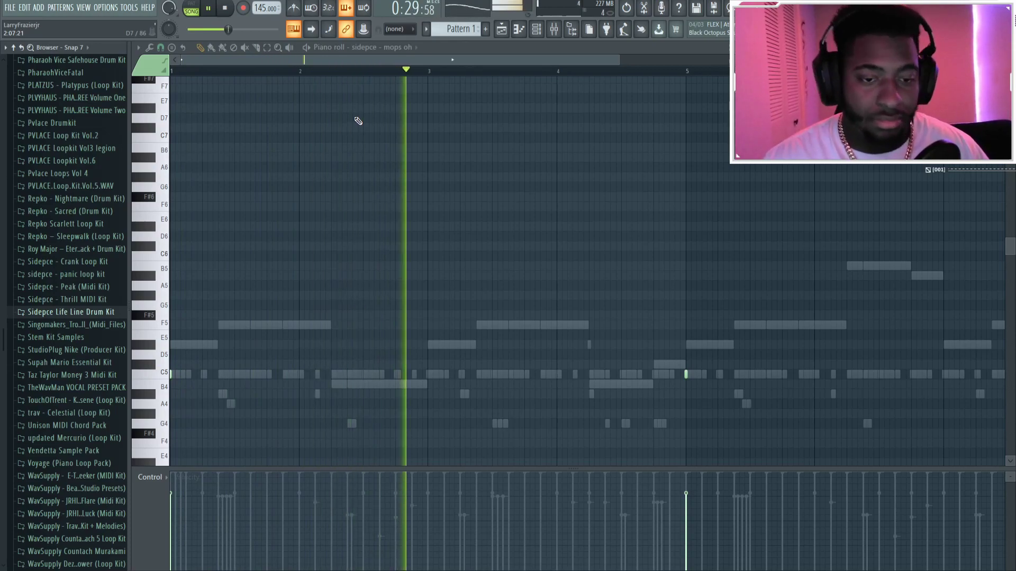
Step: Repitch the astro_not_145bpm melody loop in its channel's time-stretching settings
left_click(536, 30)
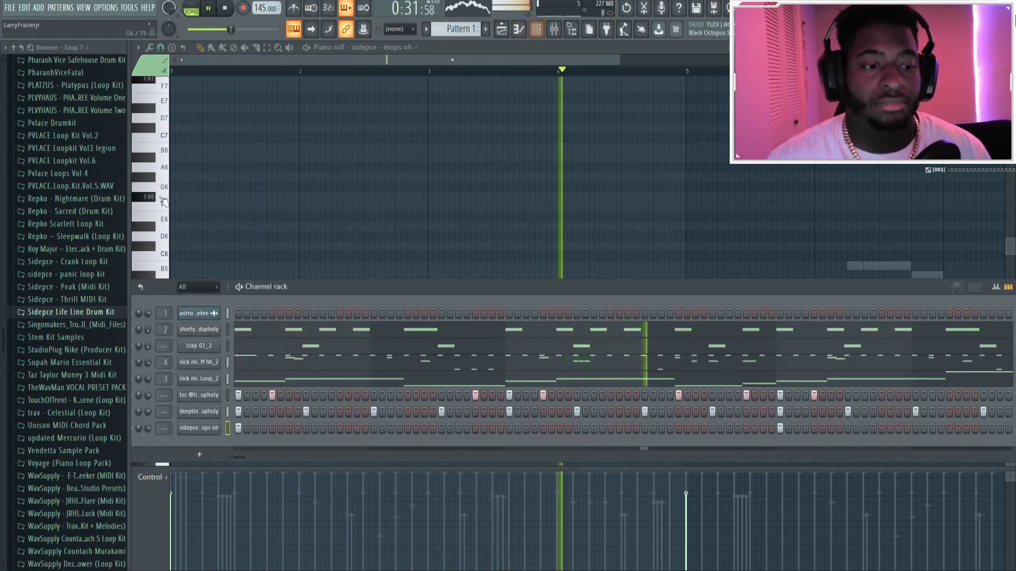
left_click(182, 313)
key("space")
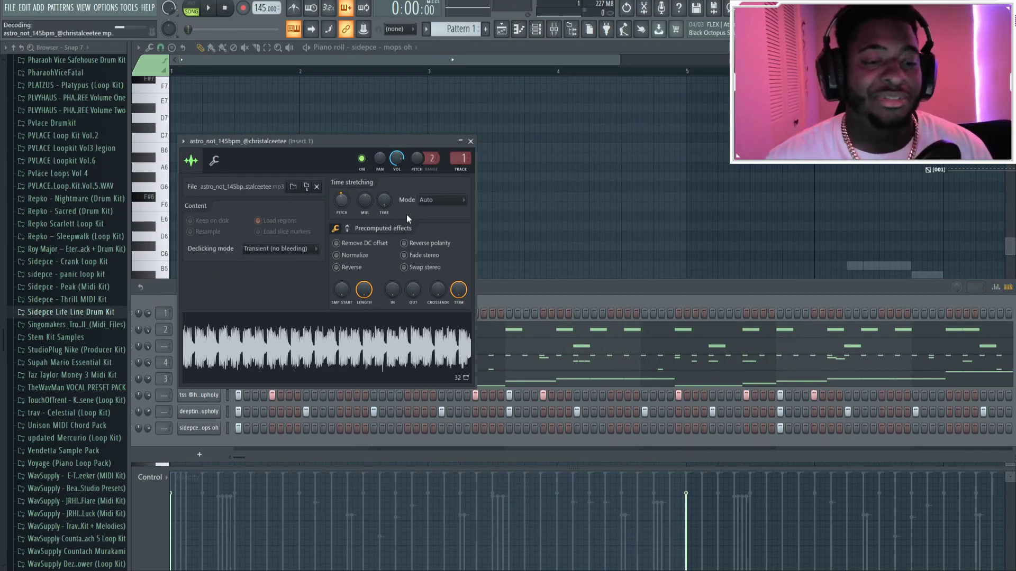
Step: Lower all the 808 notes by two semitones in the piano roll and audition the line
left_click(532, 379)
key("Down")
key("Down")
key("space")
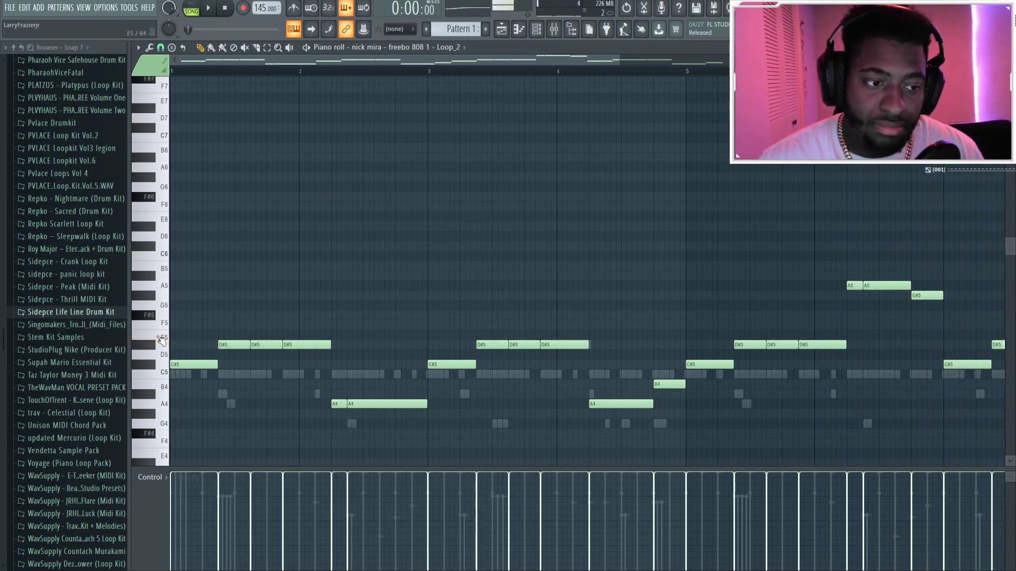
Step: Raise all the D#5 notes of the 808 line by one semitone to E5 and play it back
left_click(147, 347)
key("shift+Up")
key("space")
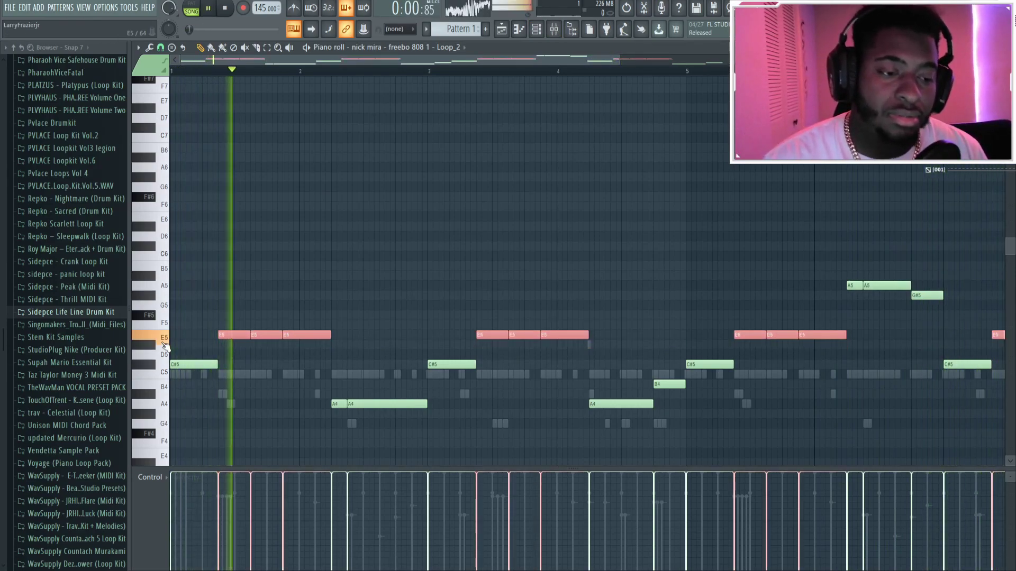
Step: Try the whole 808 line one octave higher and play it back
key("space")
key("ctrl+d")
key("ctrl+Up")
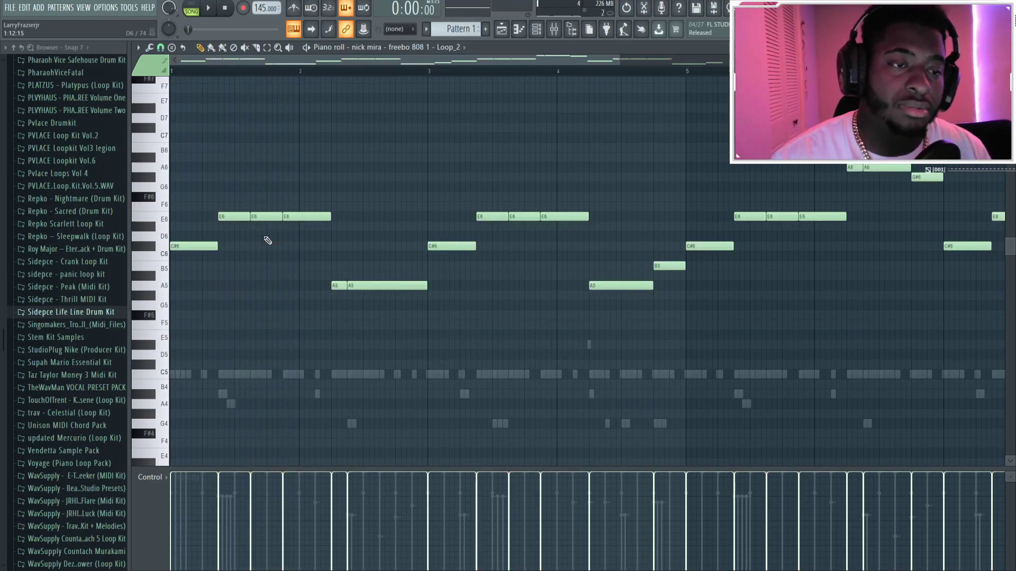
key("space")
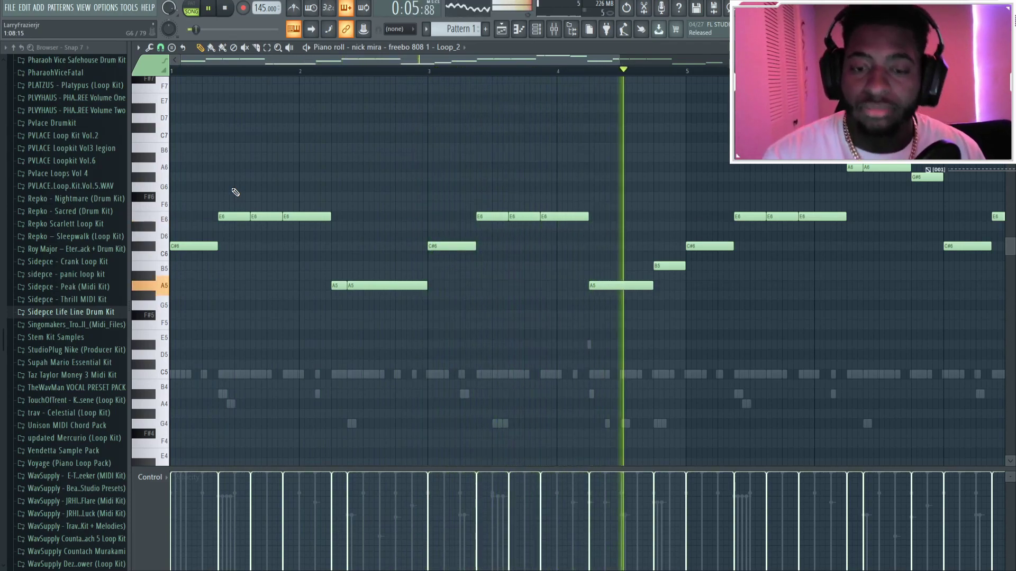
key("ctrl+Down")
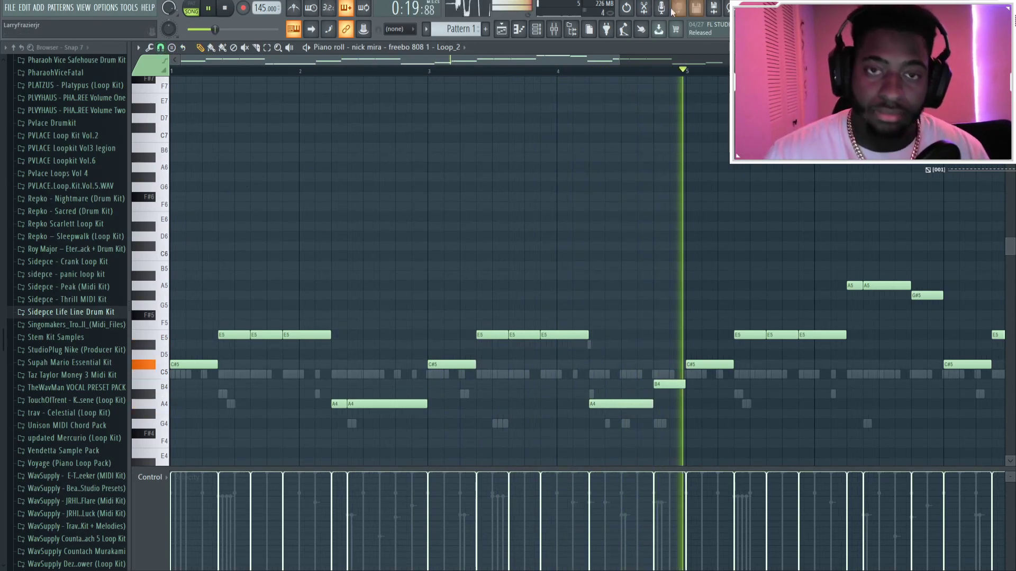
Step: Play back the full pattern alongside the channel rack and review the 808 notes across the whole pattern
key("F6")
left_click_drag(288, 289, 304, 225)
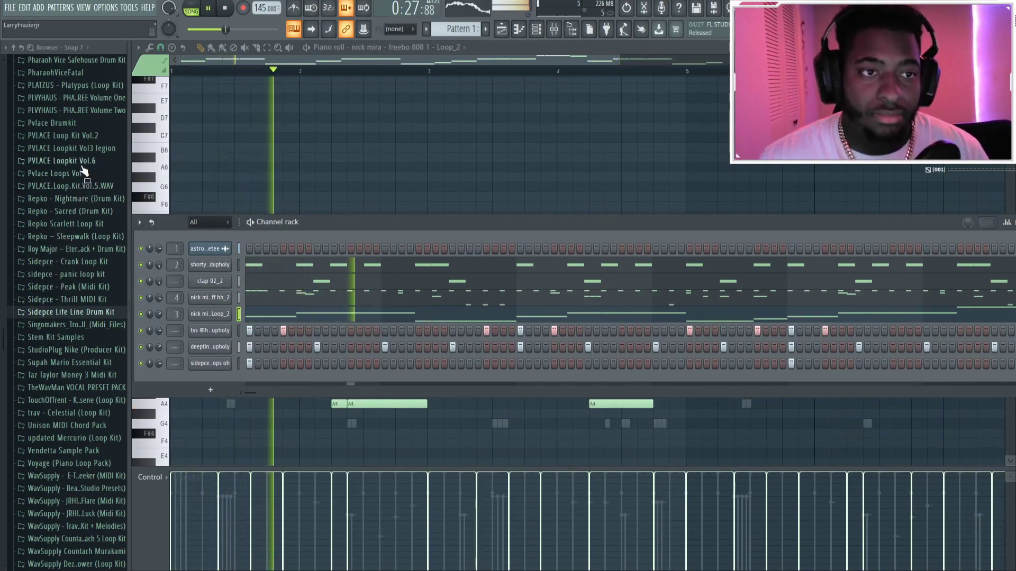
key("space")
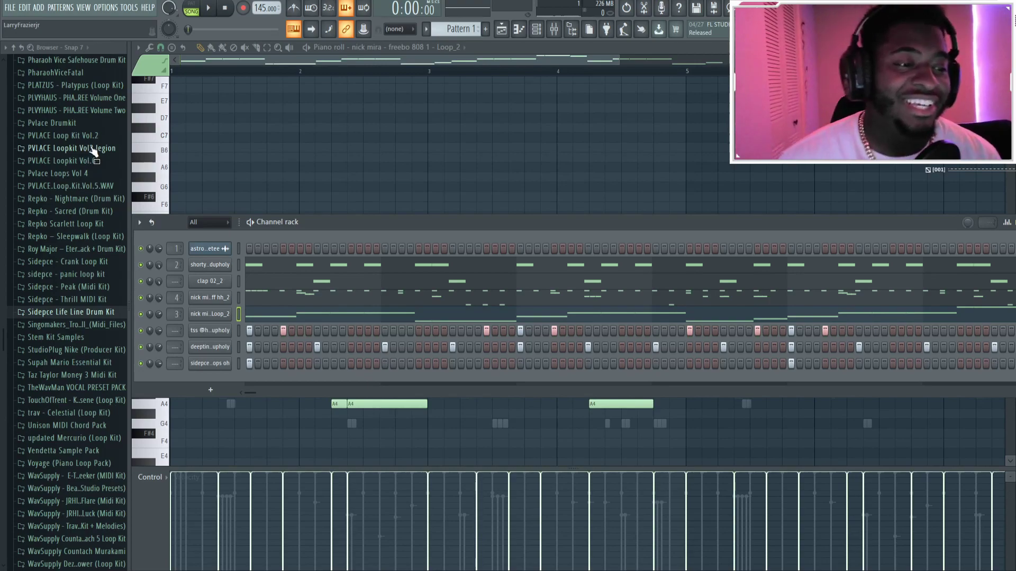
key("space")
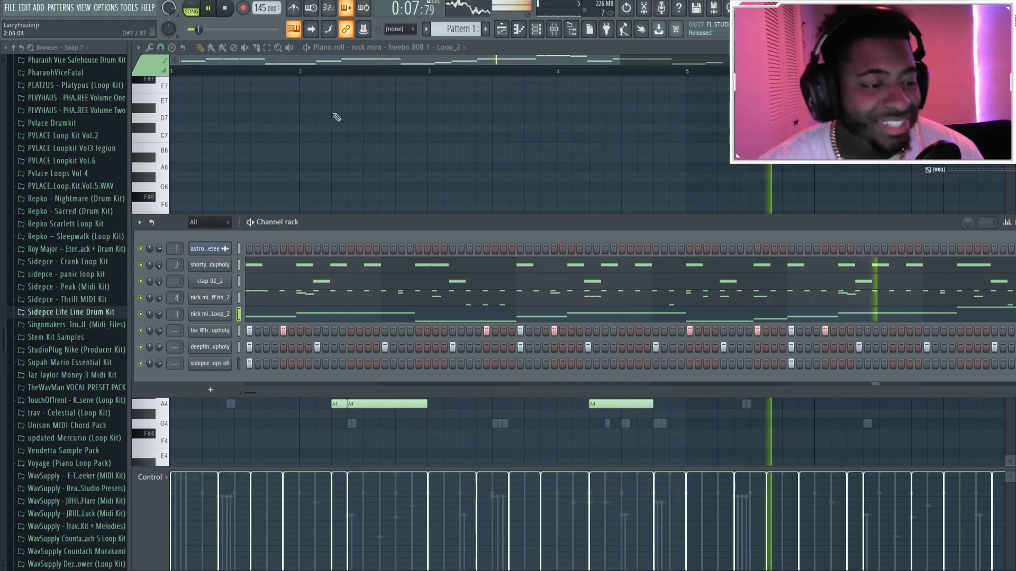
key("F6")
scroll(369, 56, "down", 3)
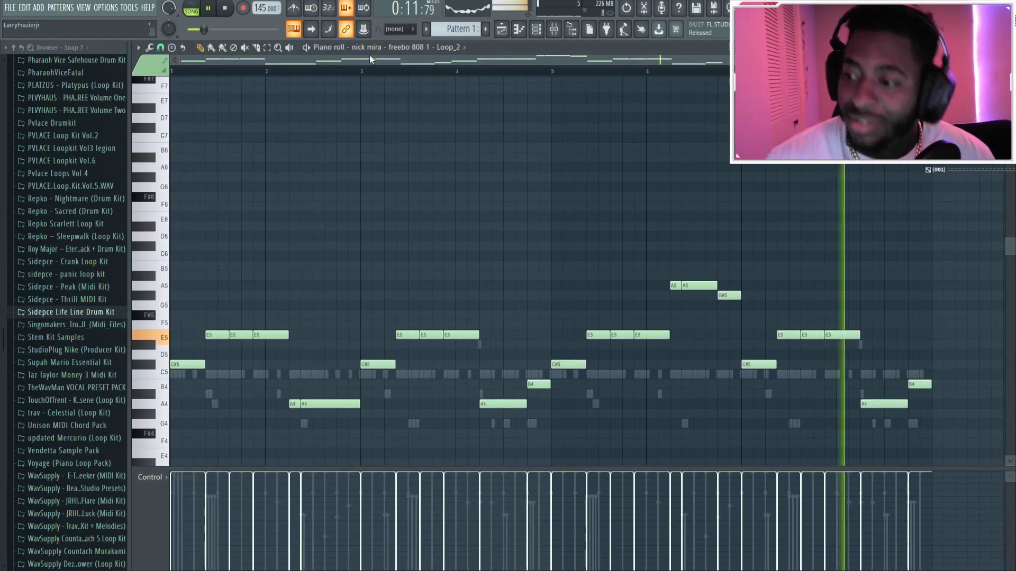
Step: Browse the snares and percs of the Sidepce Life Line Drum Kit for an extra percussion sound while the beat plays
left_click(537, 31)
scroll(67, 200, "down", 6)
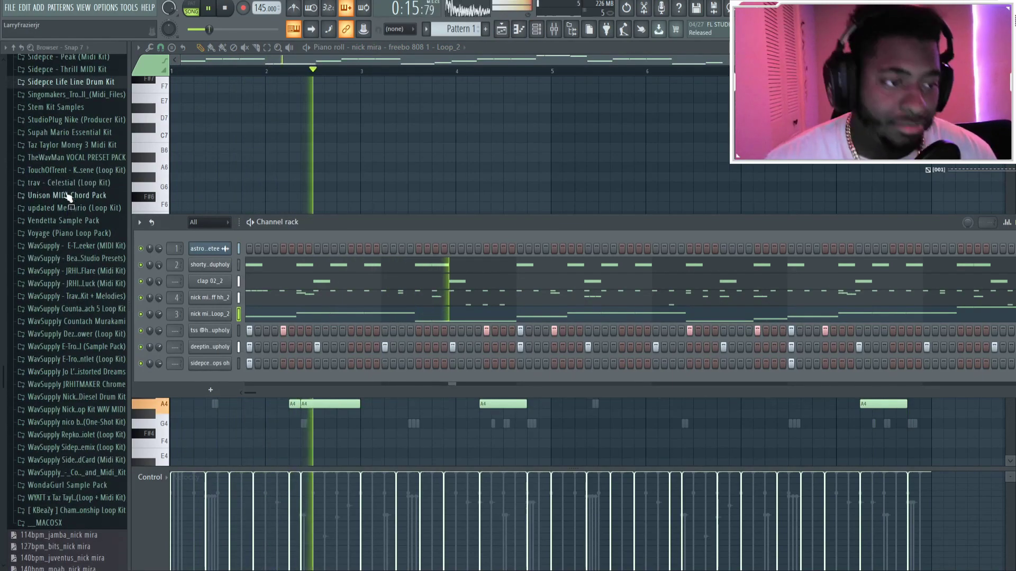
scroll(87, 100, "up", 2)
scroll(87, 100, "up", 2)
left_click(90, 197)
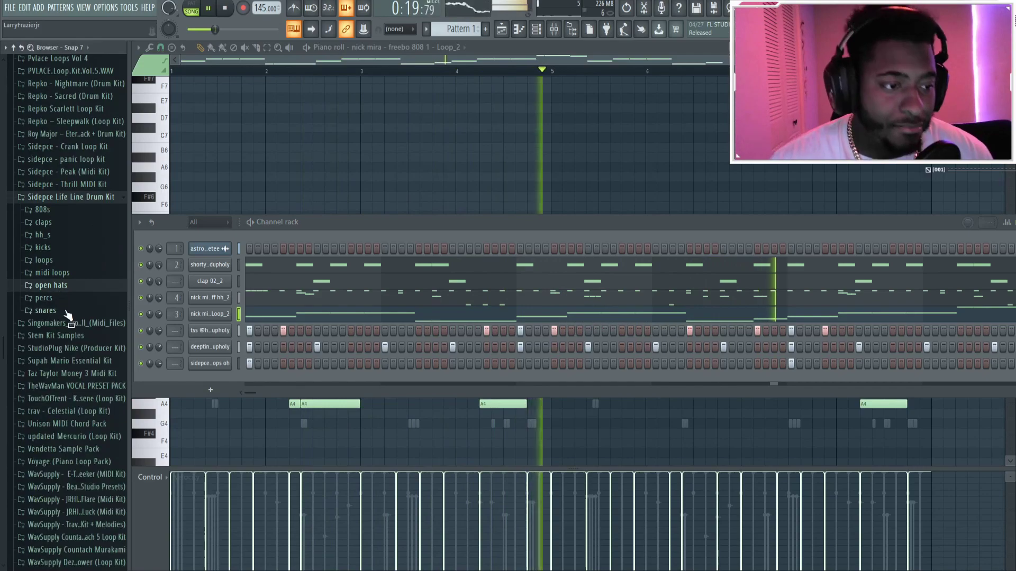
left_click(66, 311)
left_click(56, 299)
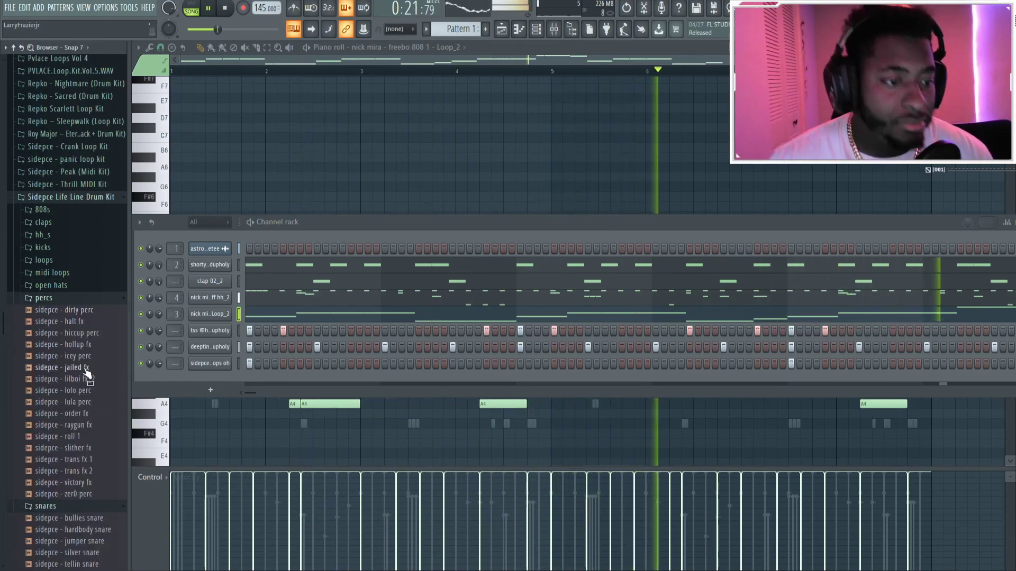
left_click(68, 299)
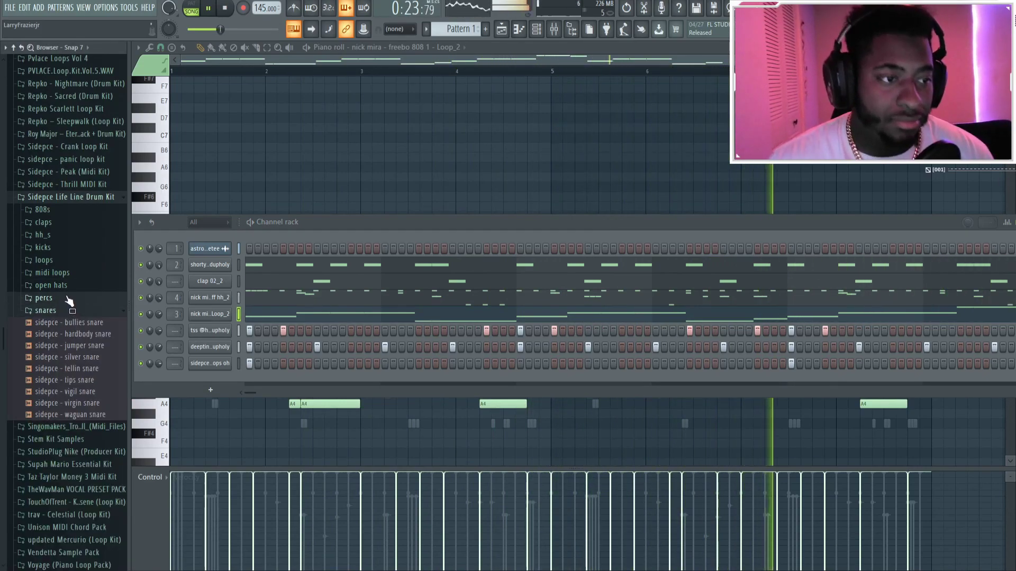
Step: Add YK - 808Mafia (SN) from the Drumselect Miami drum kit's Snares _ Claps folder as a new channel and show its piano roll
scroll(69, 302, "up", 15)
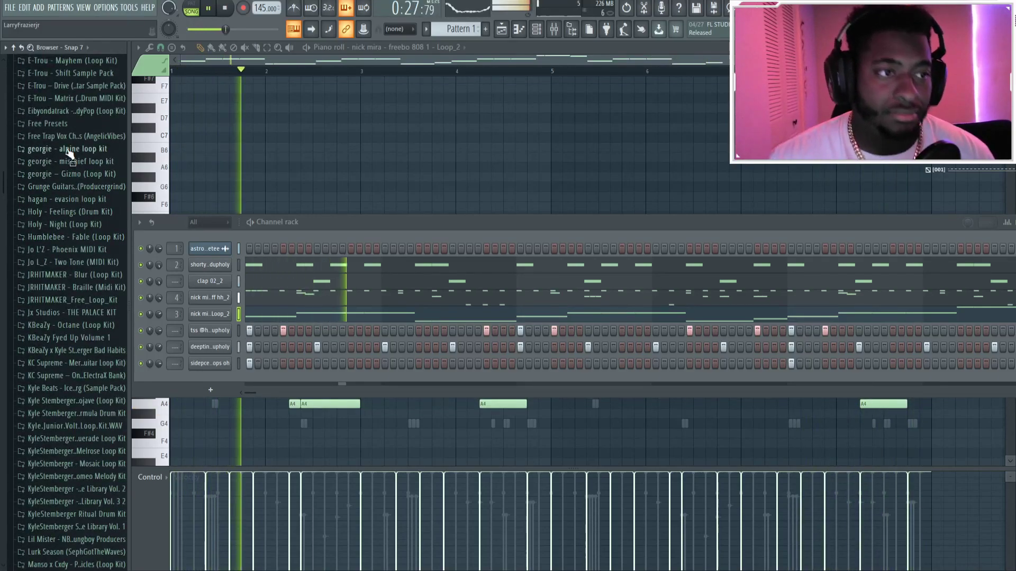
scroll(68, 153, "up", 6)
left_click(74, 240)
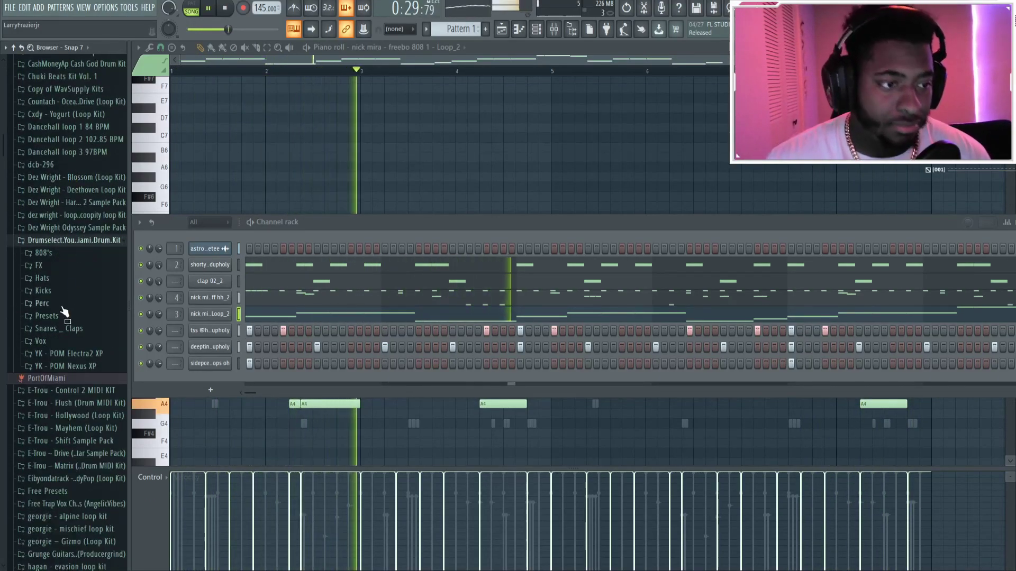
left_click(58, 329)
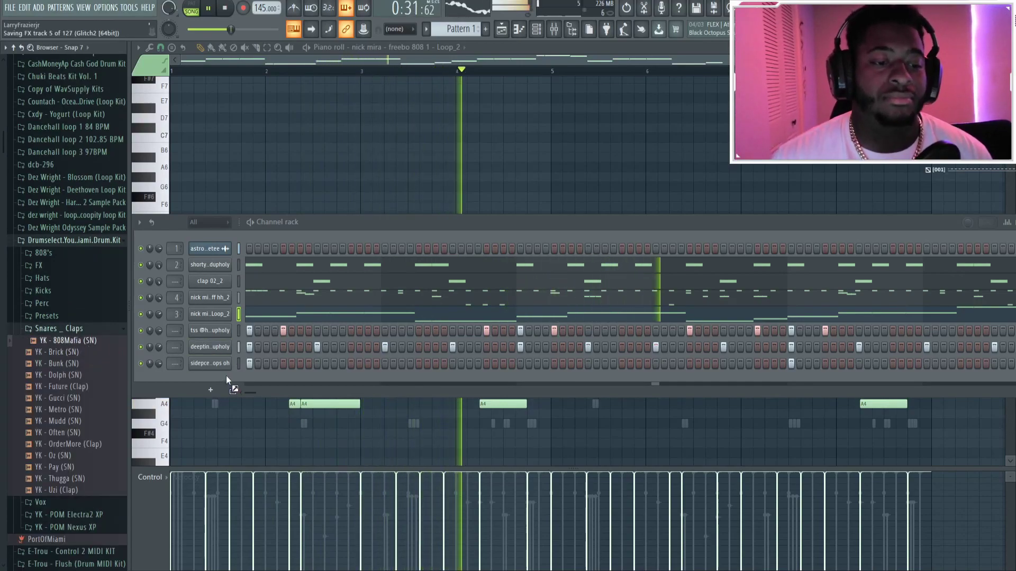
key("F6")
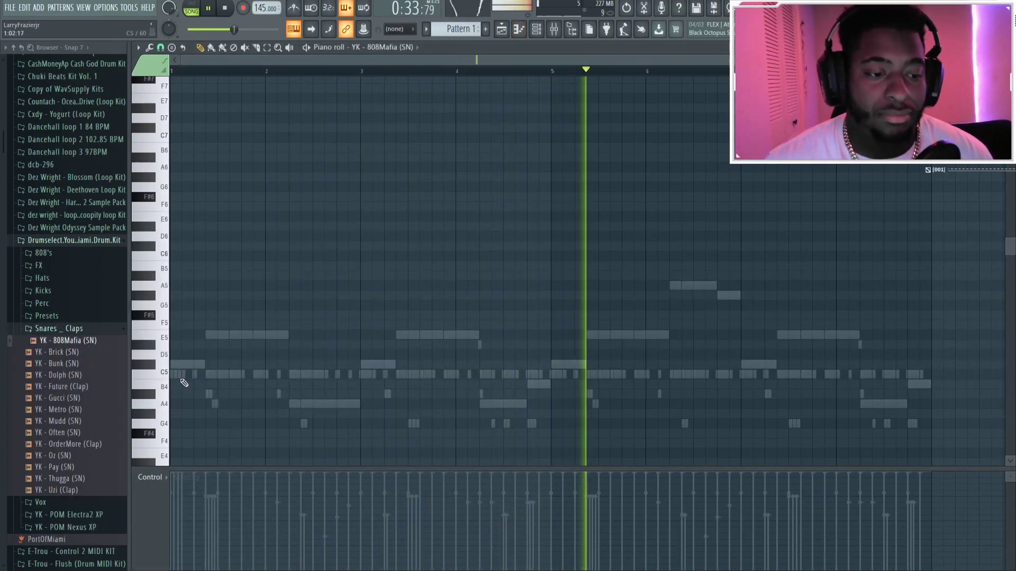
Step: Place 808Mafia snare hits on C5 at the third step of bars 1 to 4, plus one near the end of bar 4
scroll(357, 63, "up", 3)
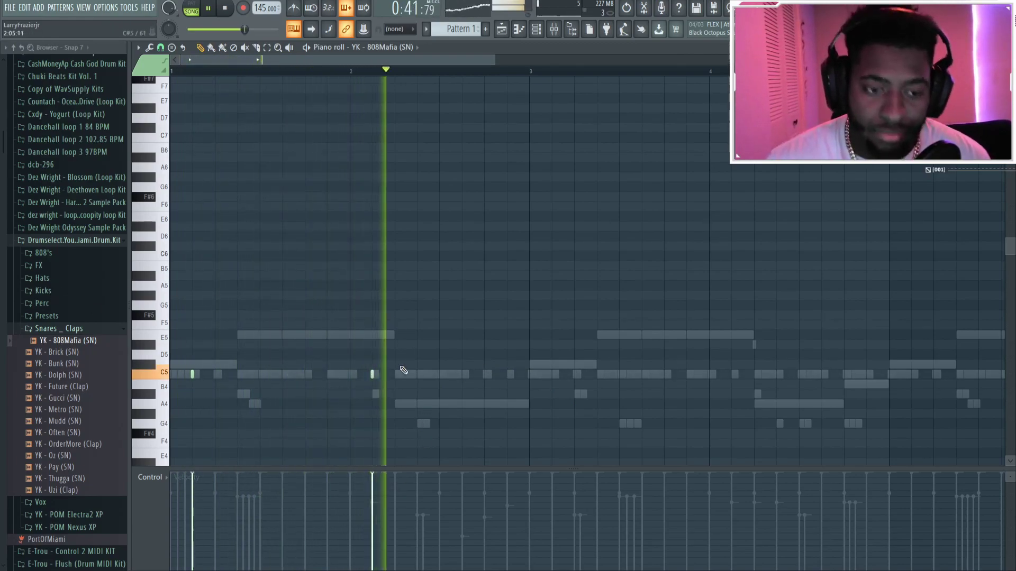
left_click(553, 374)
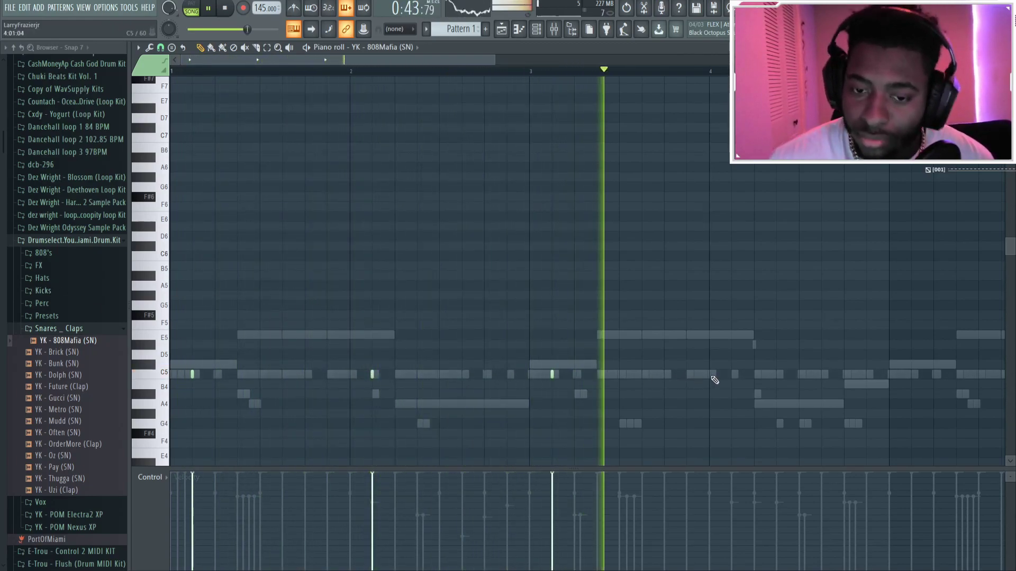
left_click(732, 374)
left_click(866, 374)
Step: Remove the stray snare hit in bar 5 and duplicate the four-bar snare pattern into bars 5 to 8
left_click(908, 375)
scroll(768, 237, "down", 3)
right_click(534, 374)
key("ctrl+a")
key("ctrl+b")
key("ctrl+d")
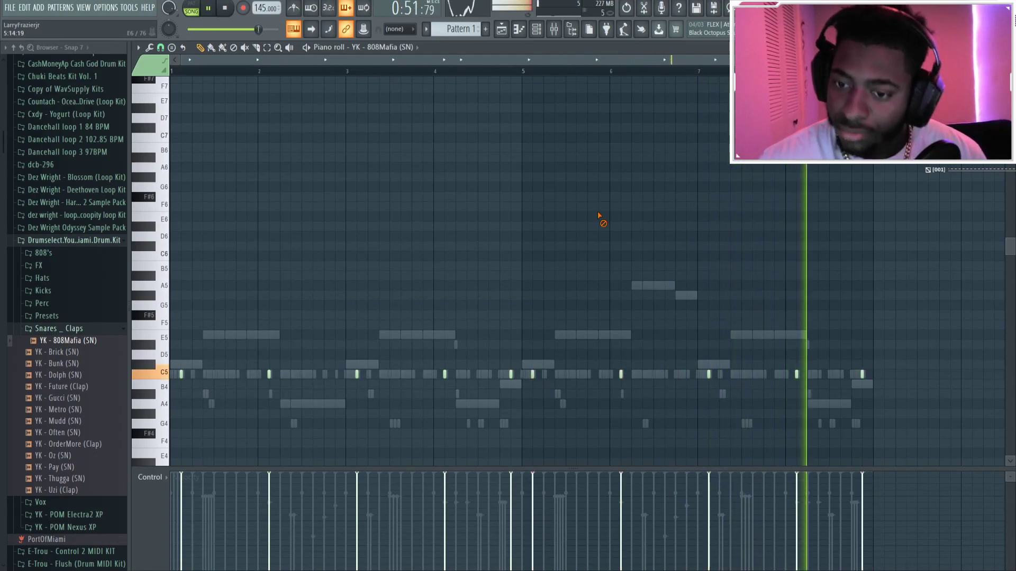
Step: Check the drum kit's Vox samples and collapse the kit folder
left_click(62, 329)
left_click(58, 341)
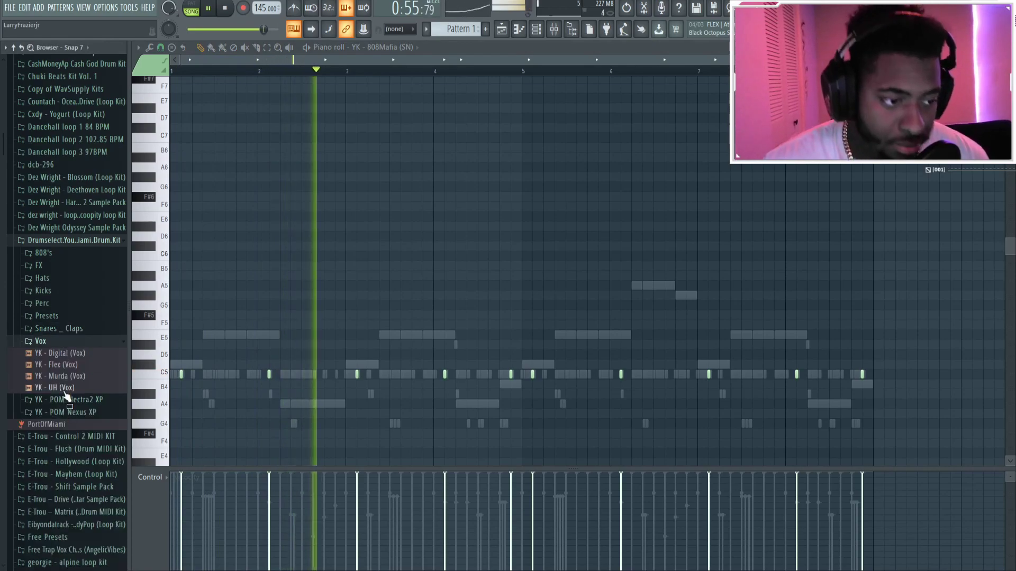
left_click(79, 241)
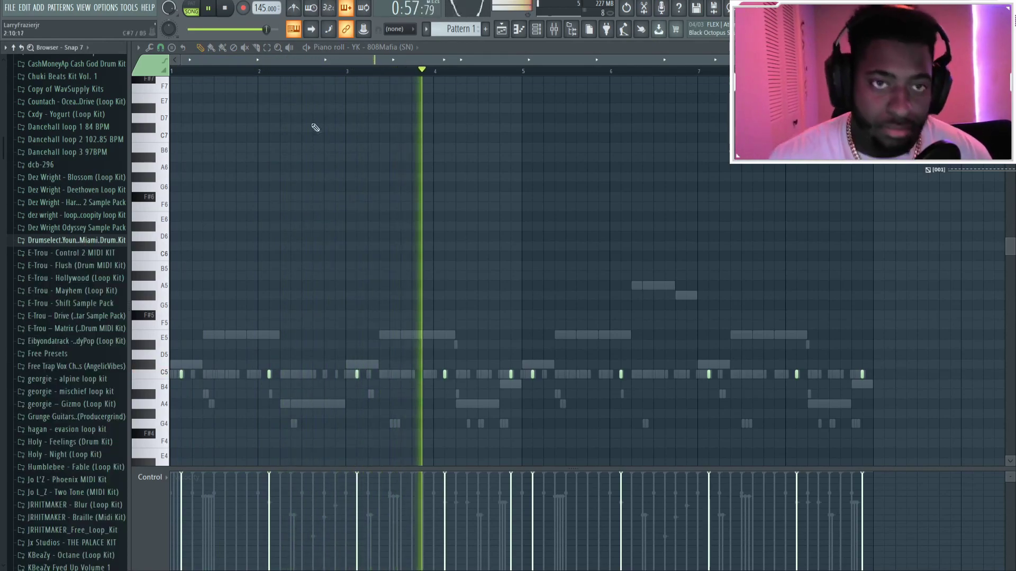
Step: Stop playback and route all channels to consecutive mixer tracks starting at insert 1
left_click(536, 29)
left_click(553, 30)
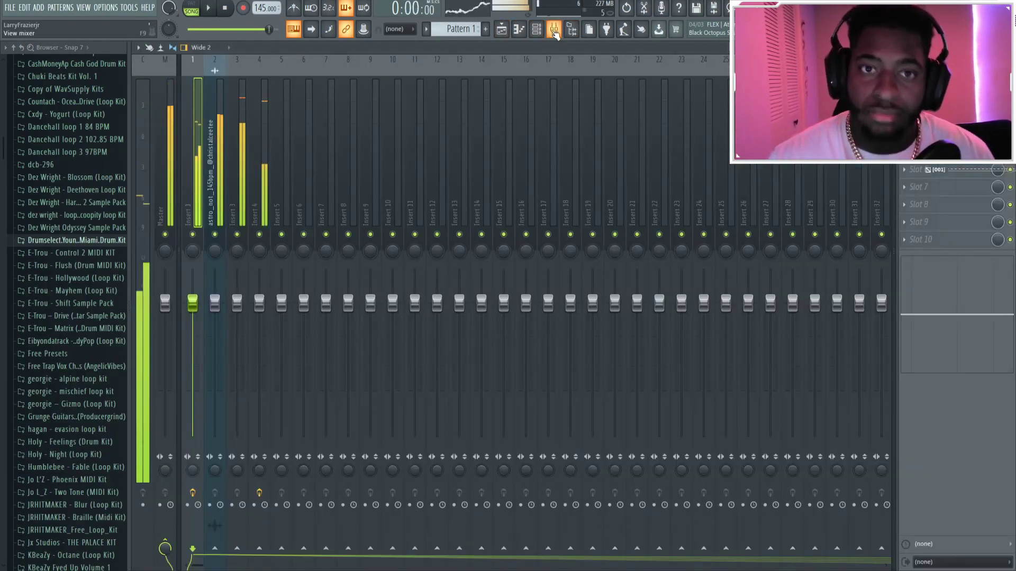
key("space")
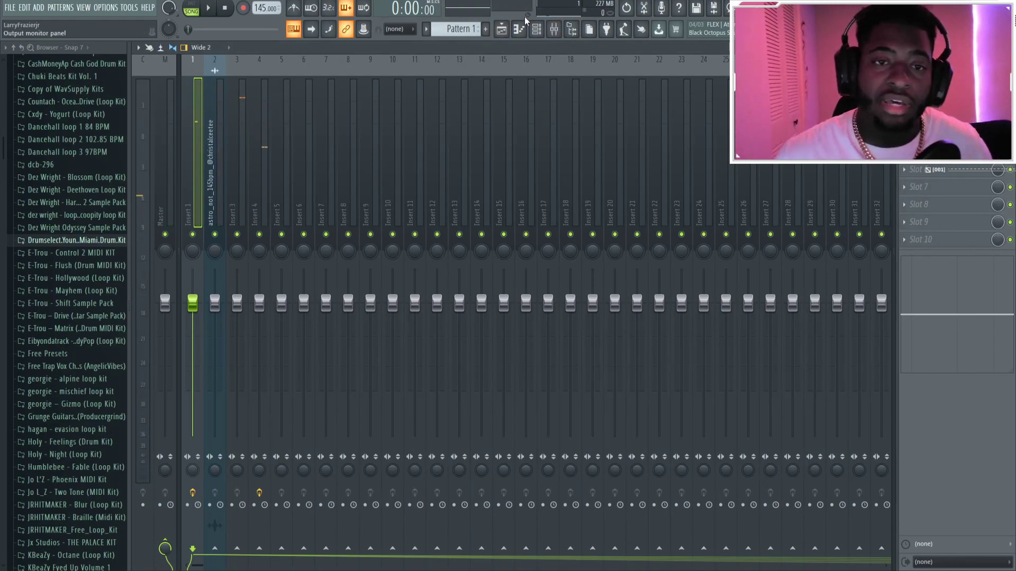
left_click(538, 35)
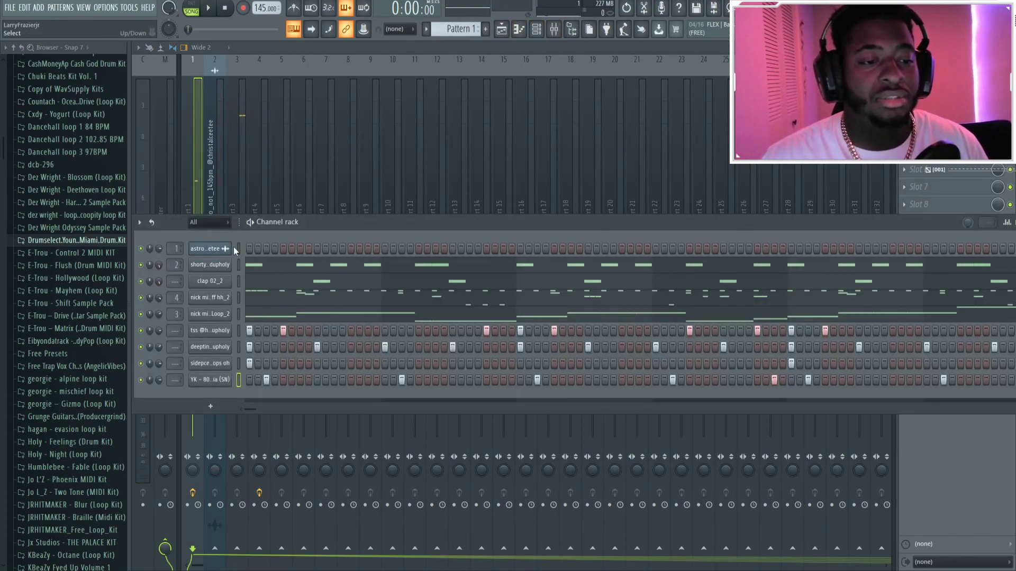
left_click(196, 120)
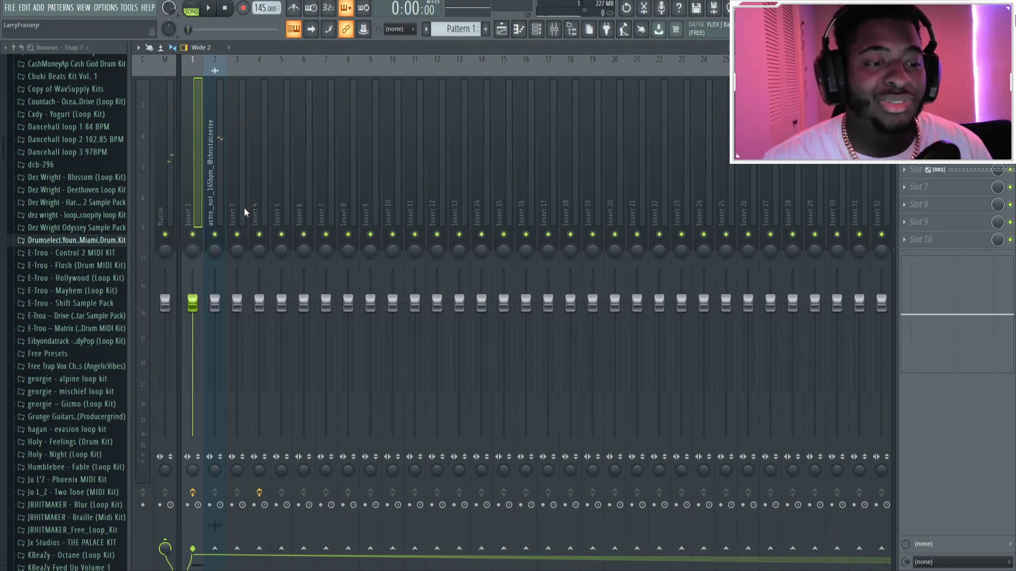
key("ctrl+shift+l")
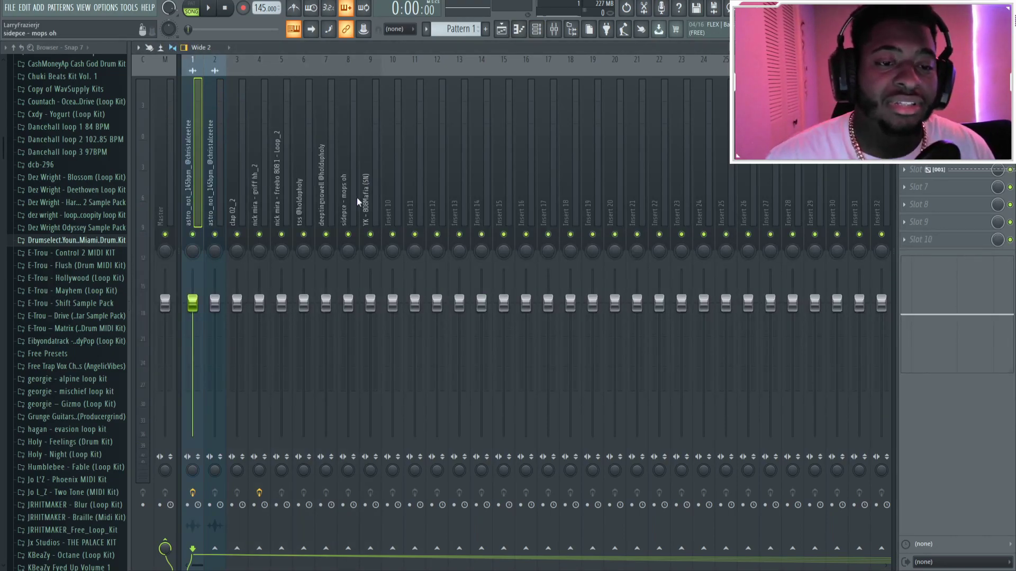
Step: Clear the duplicate astro_not_145bpm label from mixer insert 2
left_click(211, 187)
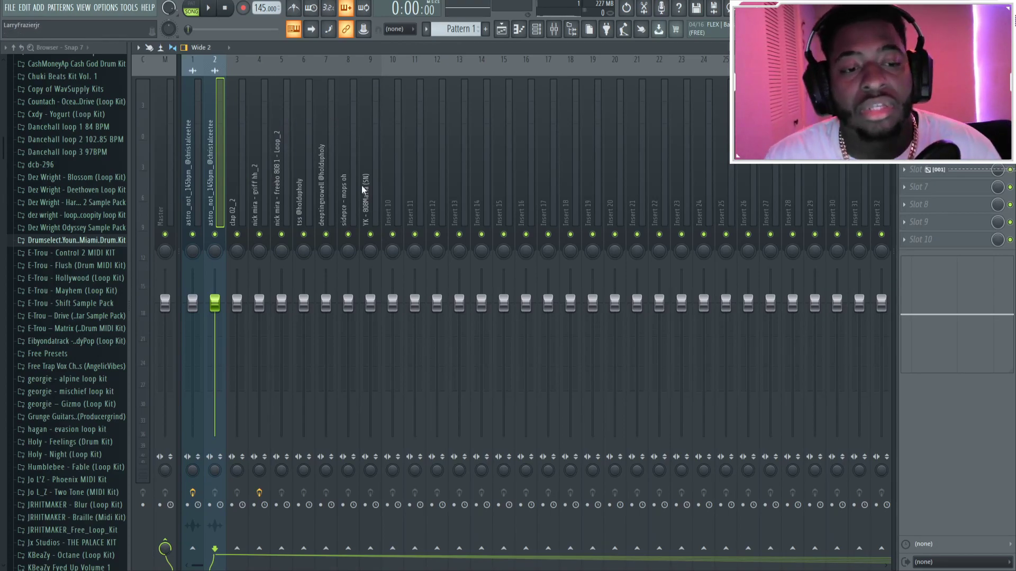
left_click(196, 171)
left_click(207, 168)
left_click(202, 171)
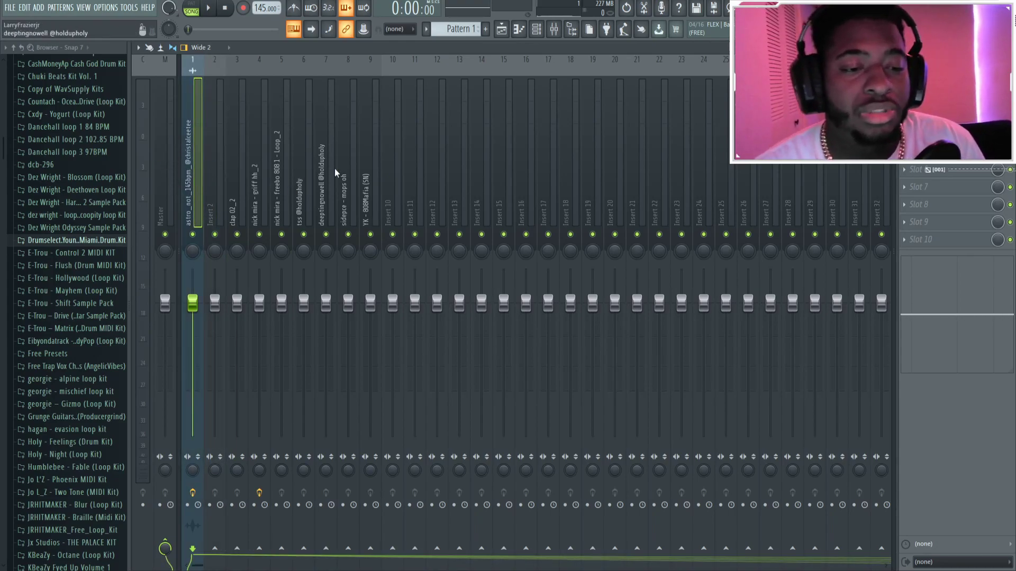
Step: Select mixer inserts 1 to 9 and pull their volume faders all the way down together
left_click(361, 166)
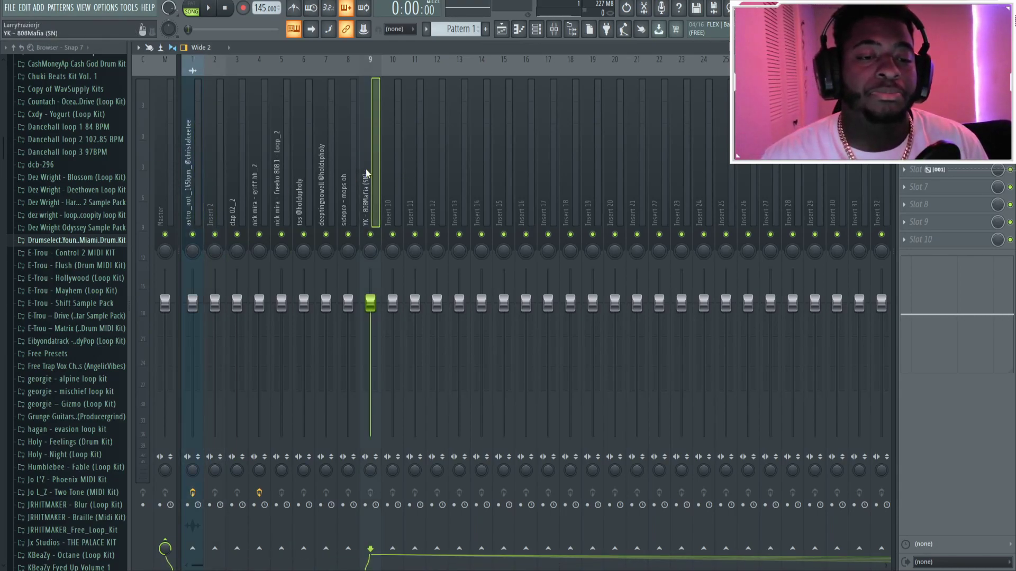
left_click(192, 159)
left_click(372, 175, "shift")
left_click(214, 303)
left_click_drag(214, 302, 206, 337)
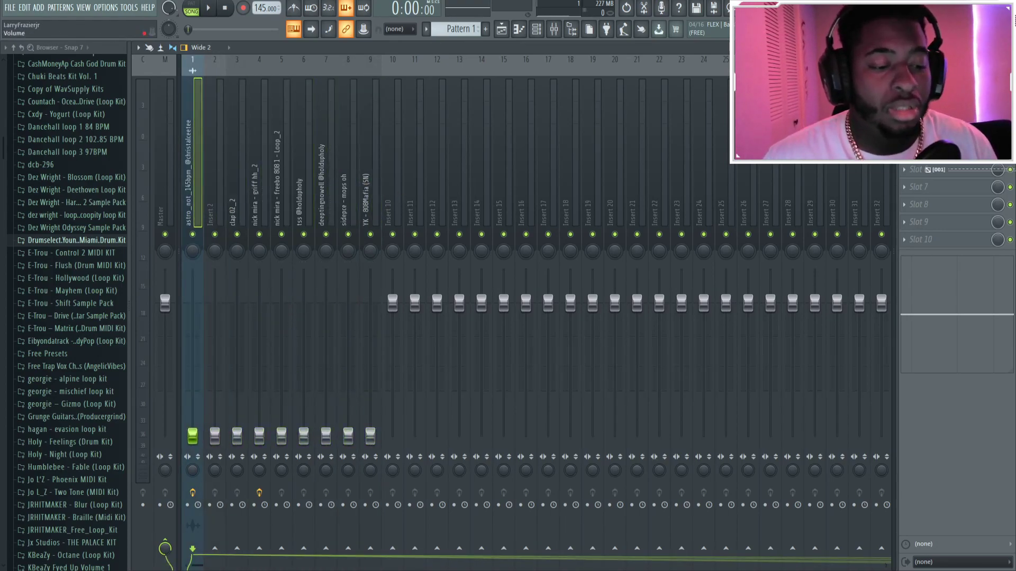
Step: Set the melody loop's mixer level to -17.0 dB and raise inserts 2 and 3 to balance with it during playback
left_click_drag(193, 435, 193, 389)
key("space")
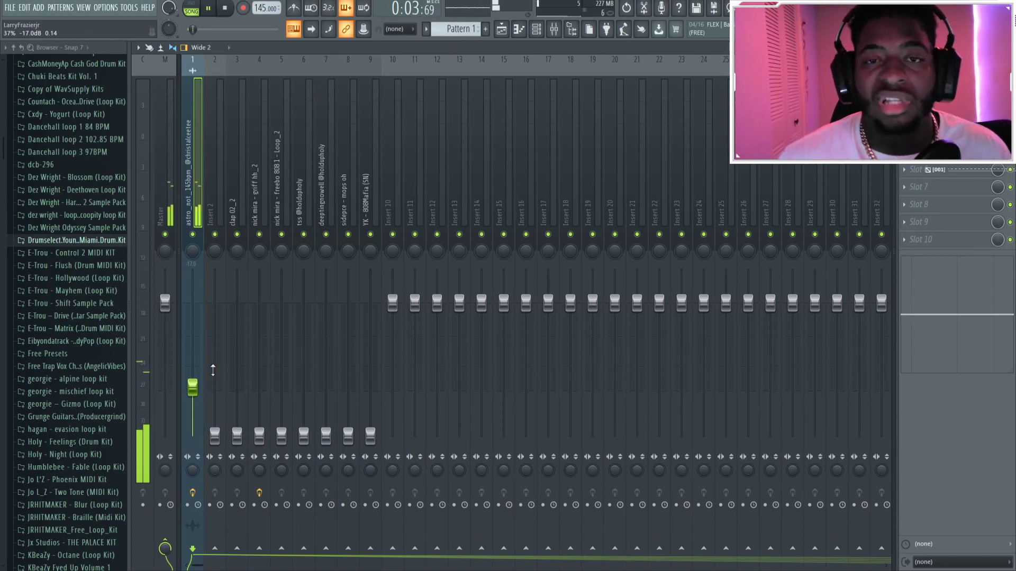
left_click_drag(214, 434, 214, 391)
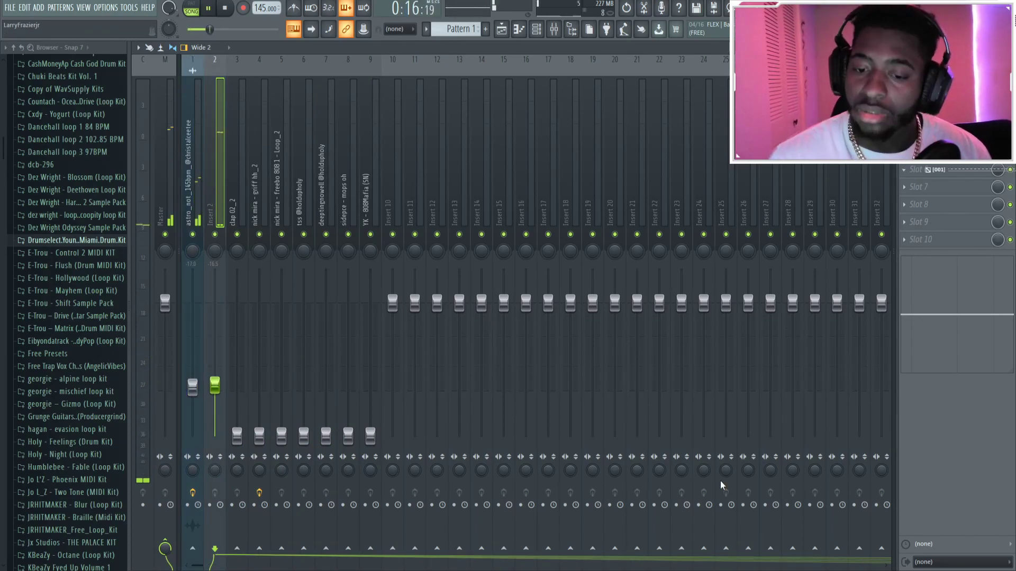
left_click_drag(237, 435, 237, 379)
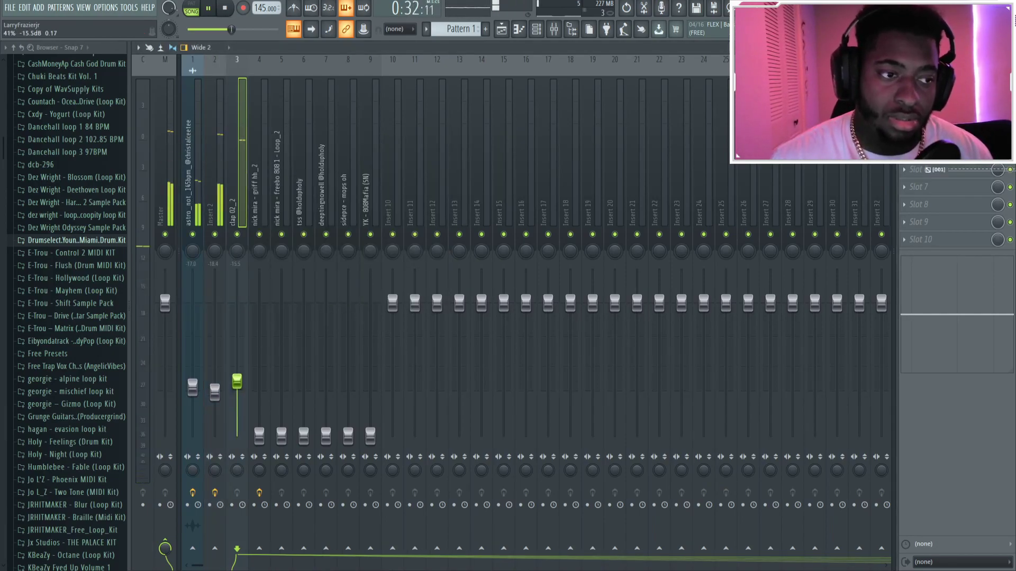
Step: Raise the faders of mixer inserts 4 to 9 to balance the hi-hat, 808, open hats and snare
left_click_drag(259, 435, 259, 398)
left_click_drag(281, 435, 303, 351)
left_click_drag(326, 435, 327, 381)
left_click_drag(348, 435, 348, 373)
left_click_drag(371, 435, 370, 369)
Step: Set Fruity Limiter on the Master to minimum attack, release and sustain, and lower its ceiling while checking the beat in playback
left_click(165, 159)
key("space")
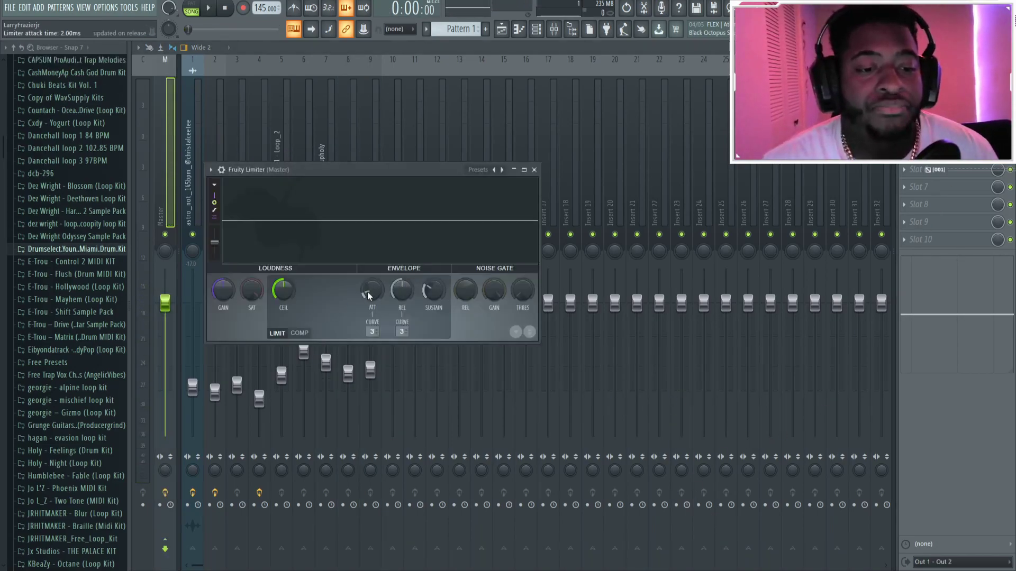
left_click_drag(297, 290, 282, 295)
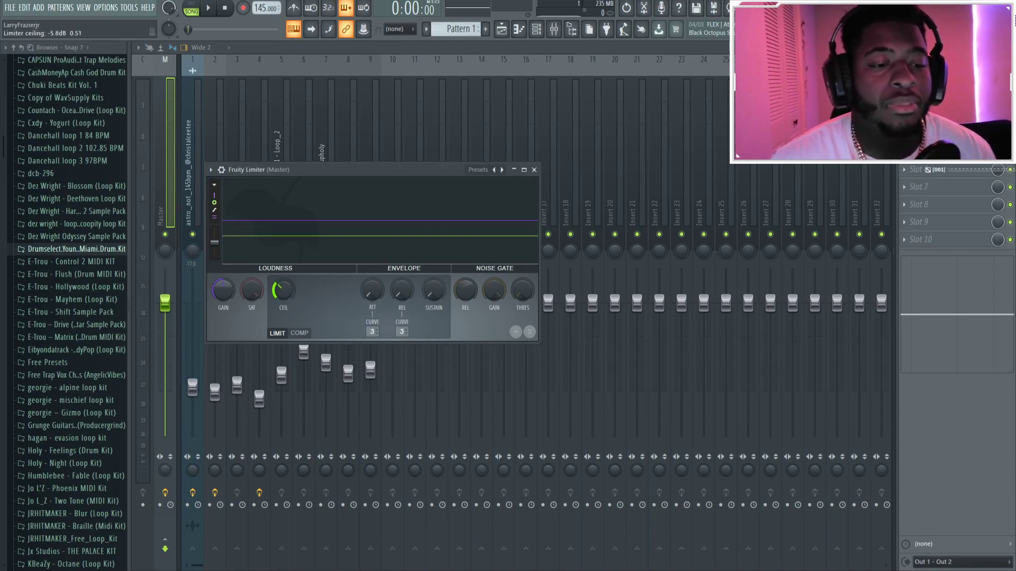
key("space")
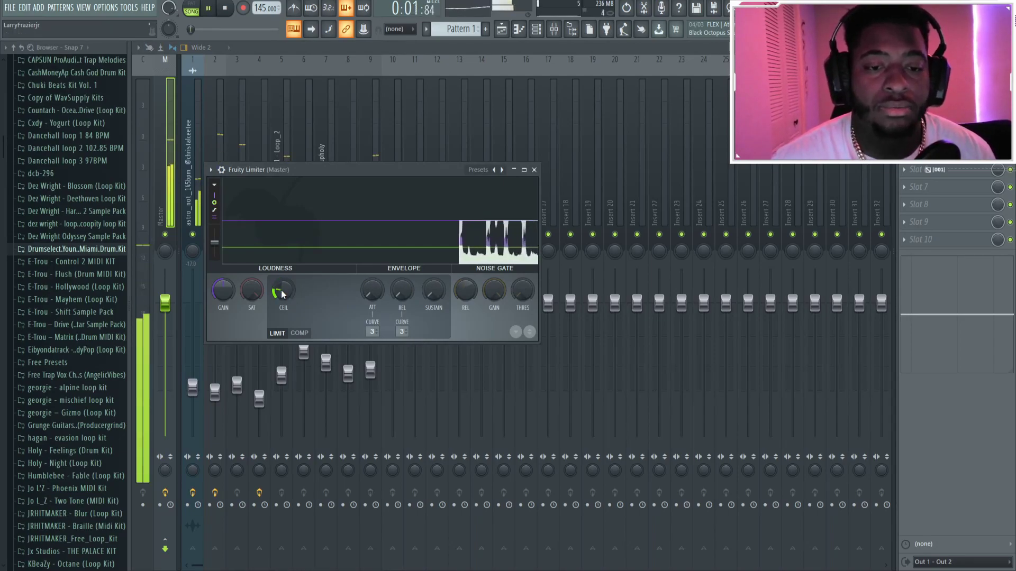
key("Escape")
left_click(215, 122)
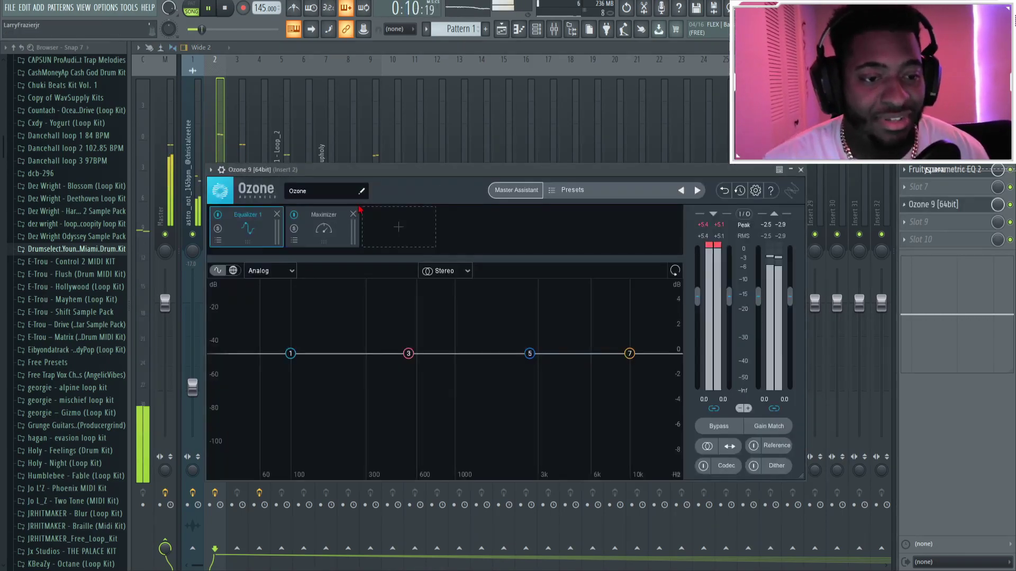
left_click(323, 222)
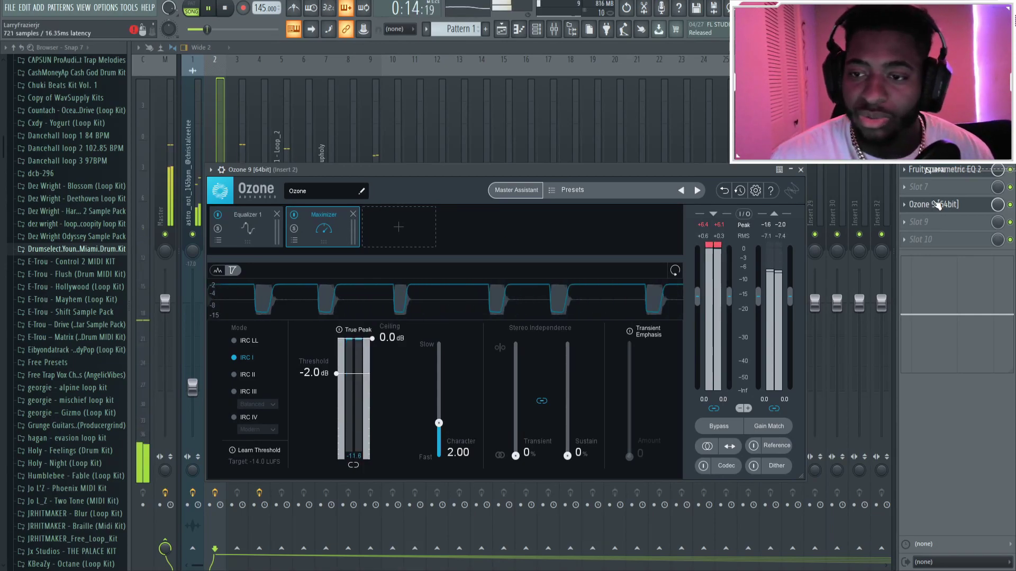
key("space")
left_click(212, 122)
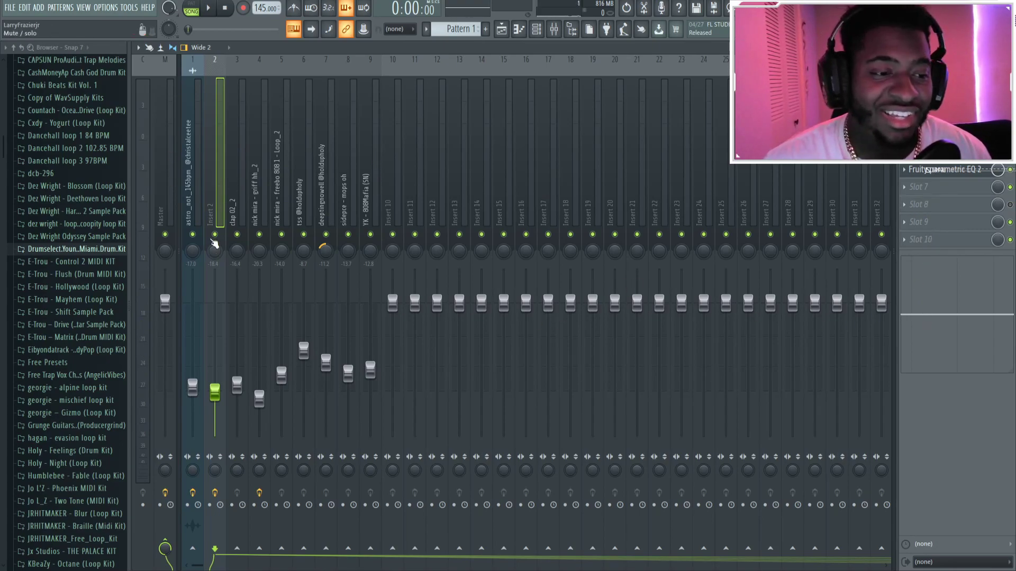
Step: Load Ozone 9 on the Master track and lower its Maximizer threshold to about -12.3 dB during playback
key("Left")
key("Left")
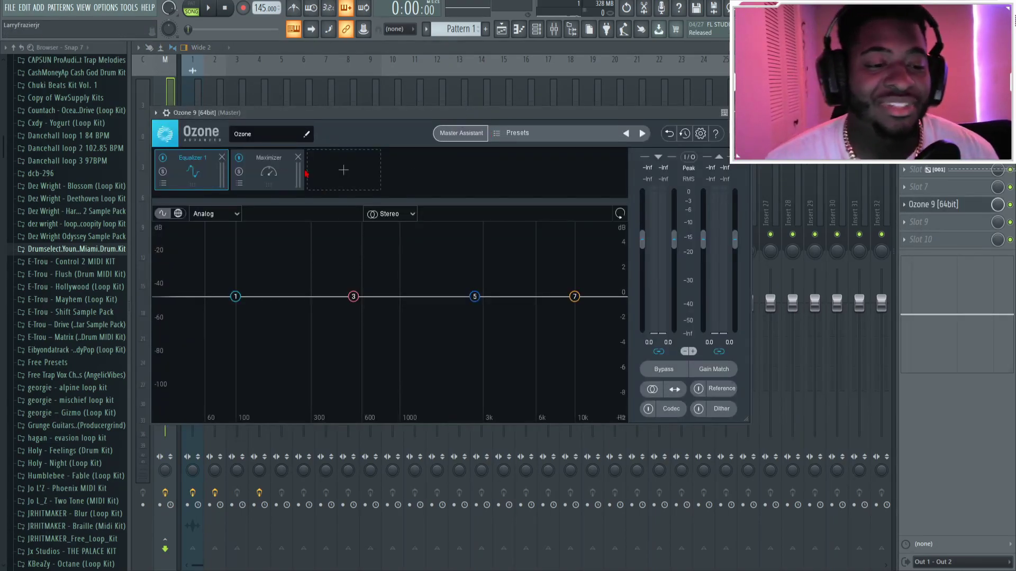
left_click(302, 175)
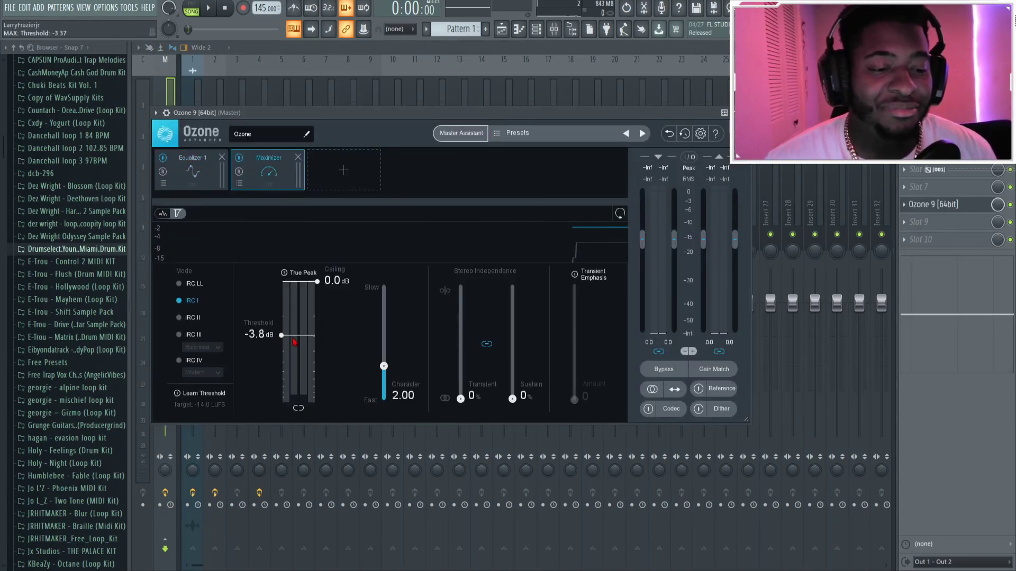
key("space")
left_click_drag(293, 339, 300, 361)
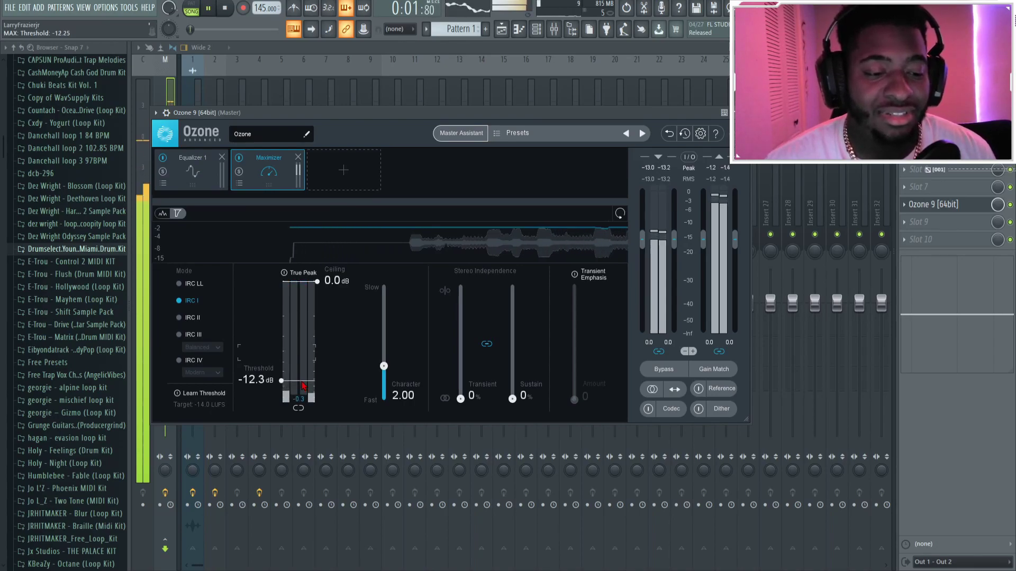
Step: Set the Maximizer to IRC IV Modern with True Peak, threshold -13.4 dB, character 0.70 and transient emphasis 66, and check it in playback
left_click(193, 360)
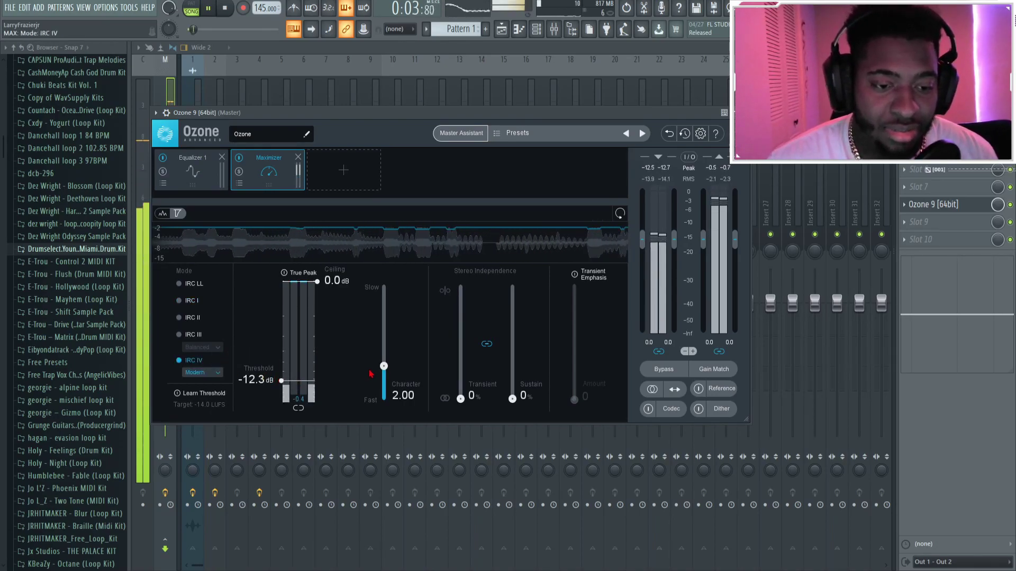
left_click(588, 275)
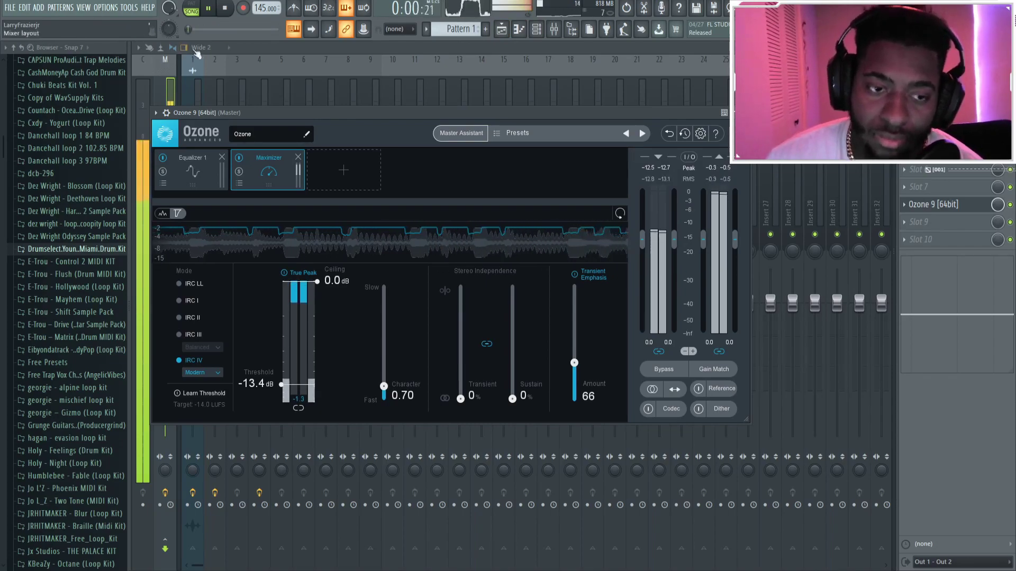
left_click(225, 8)
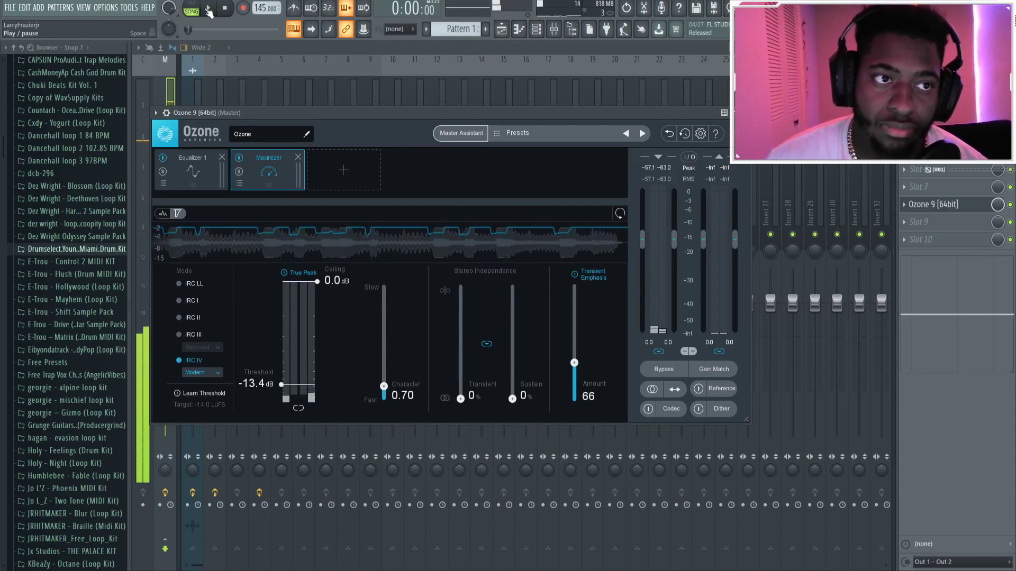
left_click(209, 9)
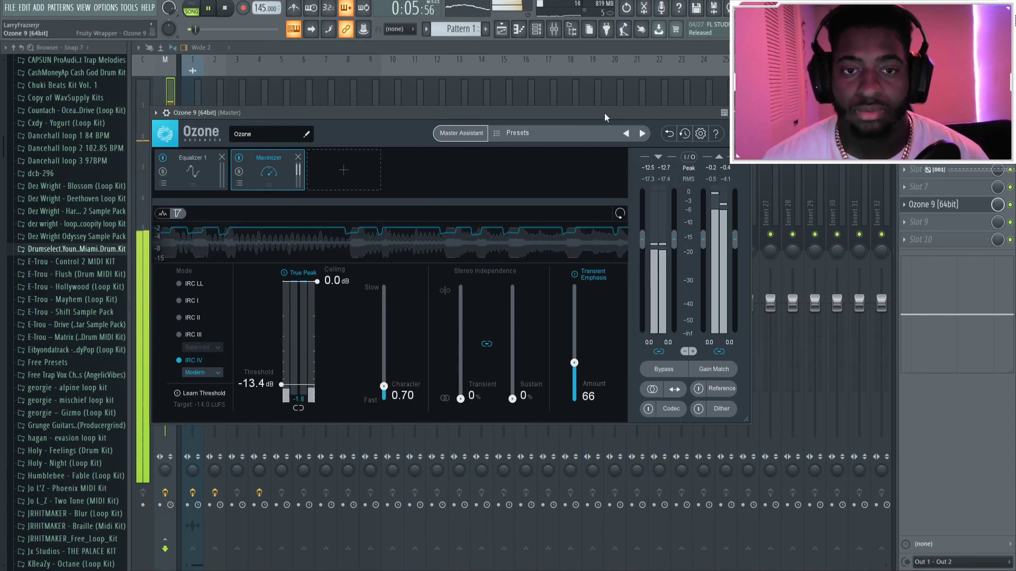
key("space")
Step: Split Pattern 1 by channel in the playlist, replacing its clips with one 8-bar pattern clip per drum track from bar 1
left_click(502, 30)
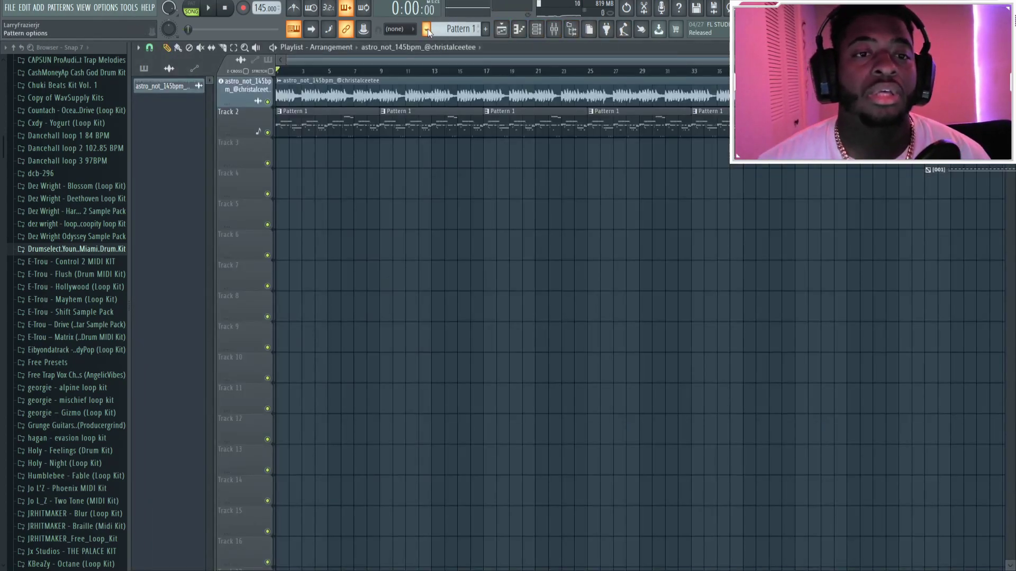
key("ctrl+z")
mouse_move(724, 125)
left_mouse_down()
mouse_move(331, 130)
mouse_move(277, 127)
mouse_move(279, 112)
left_mouse_up()
left_click(364, 307)
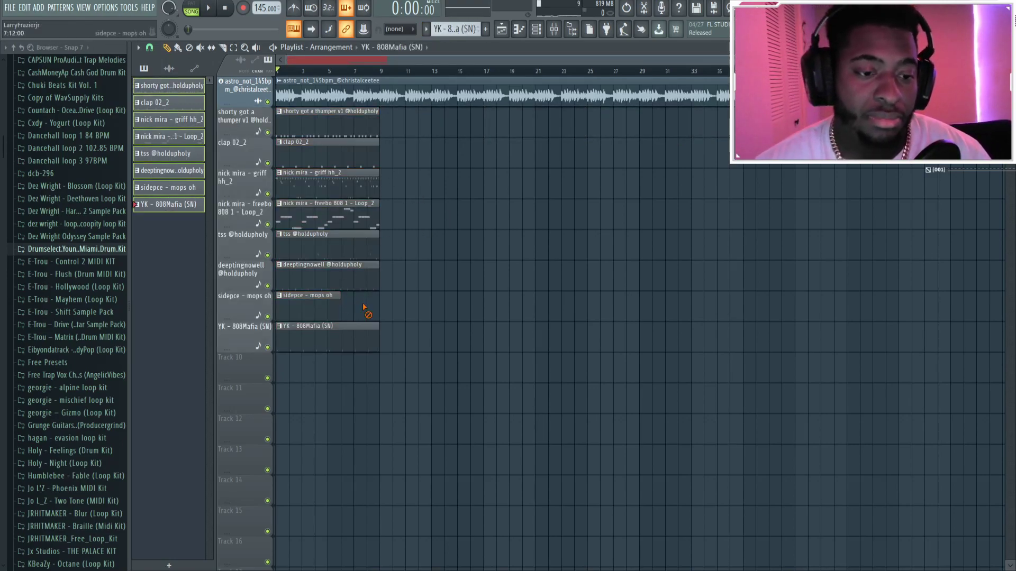
Step: Duplicate the 8-bar drum and 808 clips four times to fill the melody loop's length up to bar 41
key("ctrl+b")
key("ctrl+b")
key("ctrl+b")
key("ctrl+b")
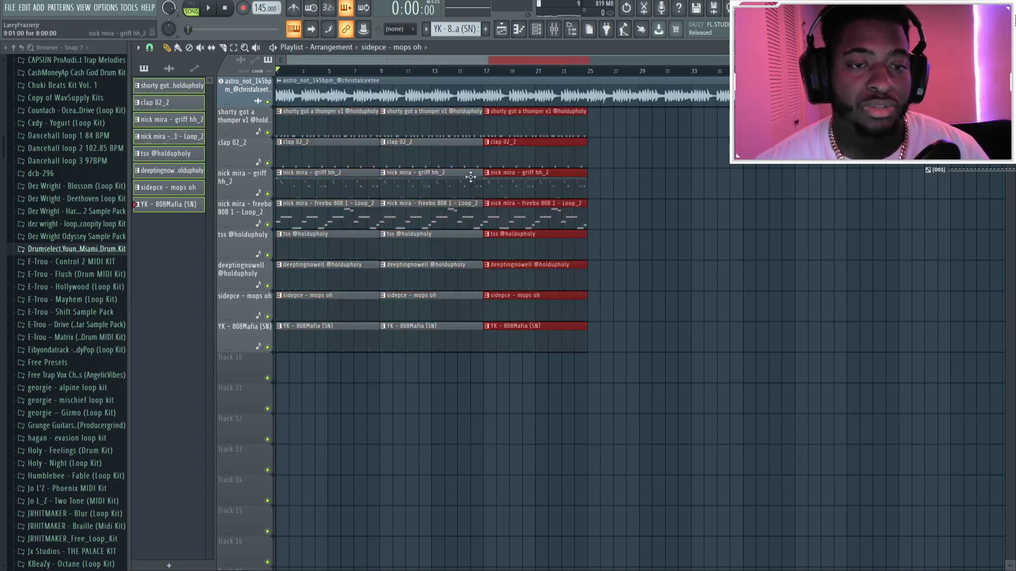
Step: Duplicate the whole arrangement once after itself and shift all clips so they start at bar 9
key("ctrl+a")
key("ctrl+b")
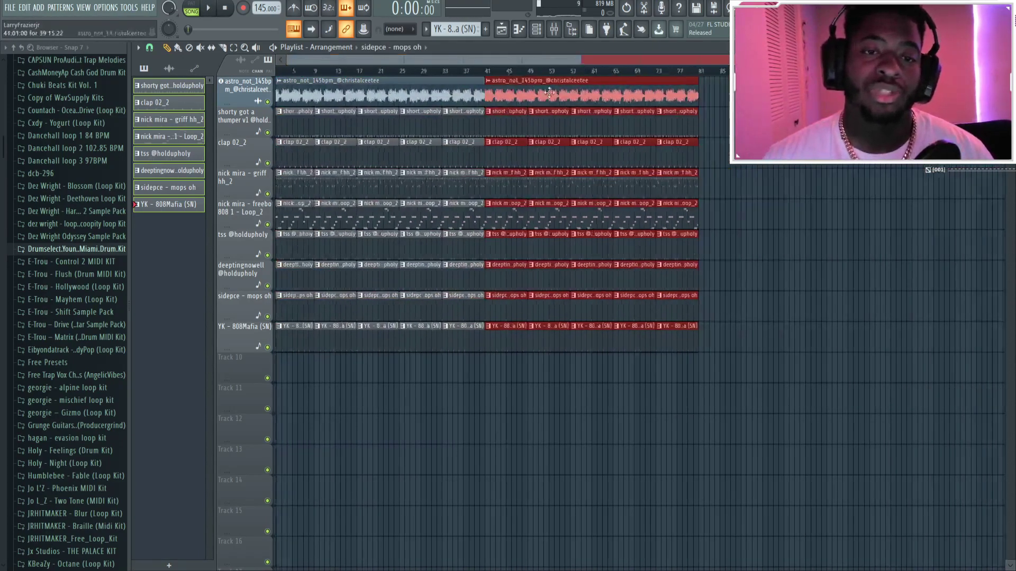
left_click_drag(371, 104, 361, 100)
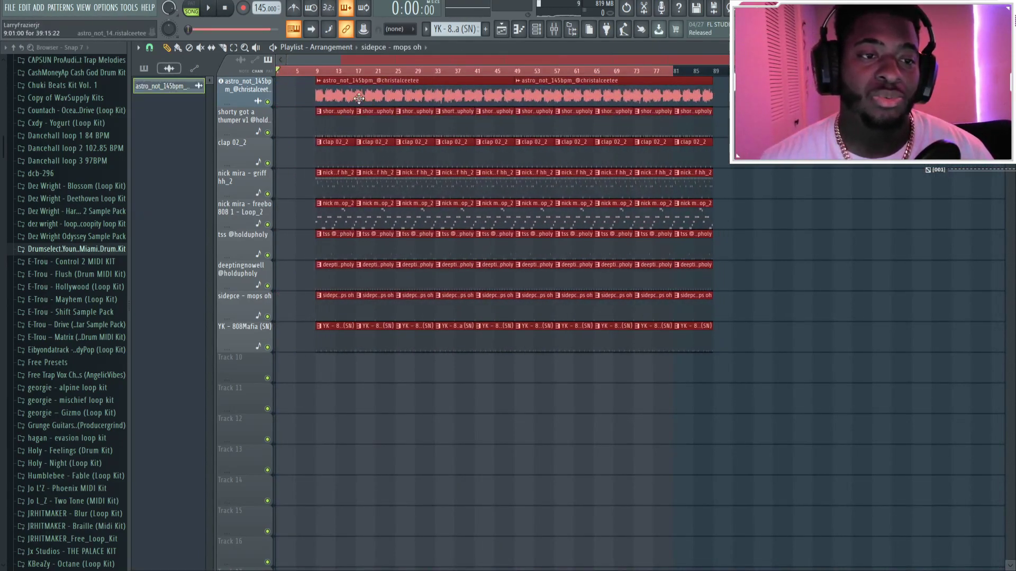
scroll(381, 61, "up", 3)
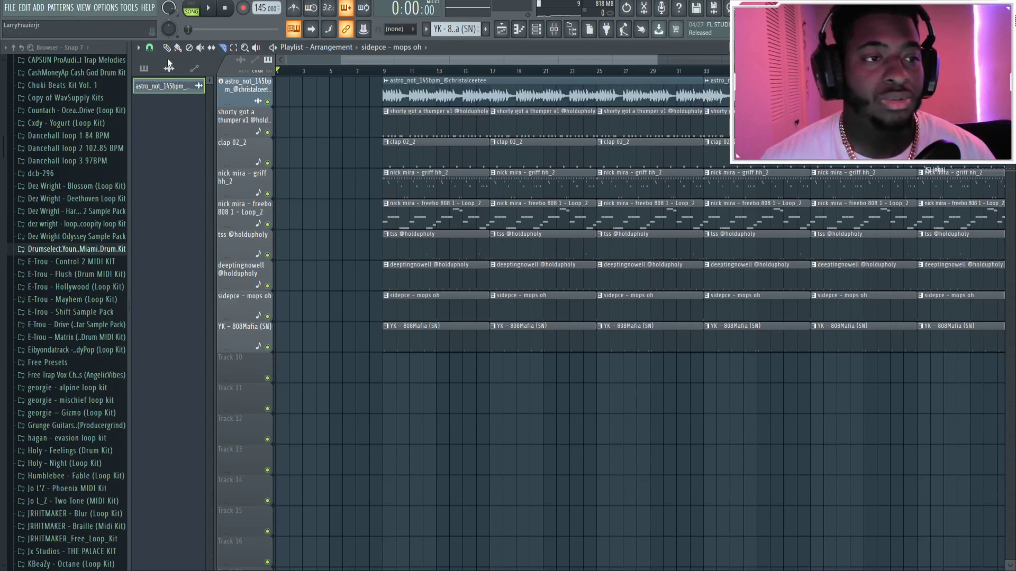
Step: Try a melody loop section at bar 1 as an 8-bar intro in playback, and remove it
left_click(314, 86)
key("space")
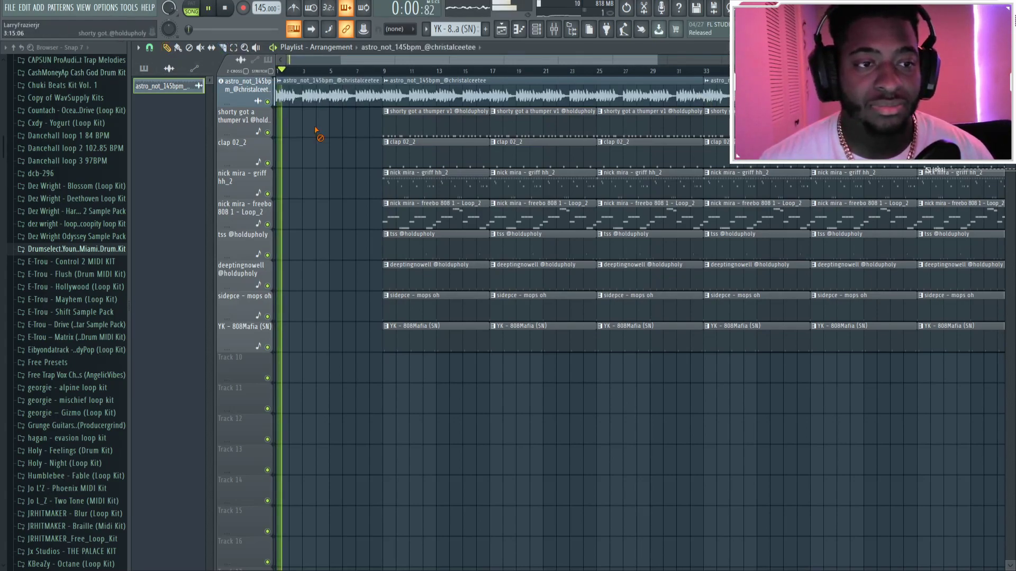
scroll(421, 59, "down", 3)
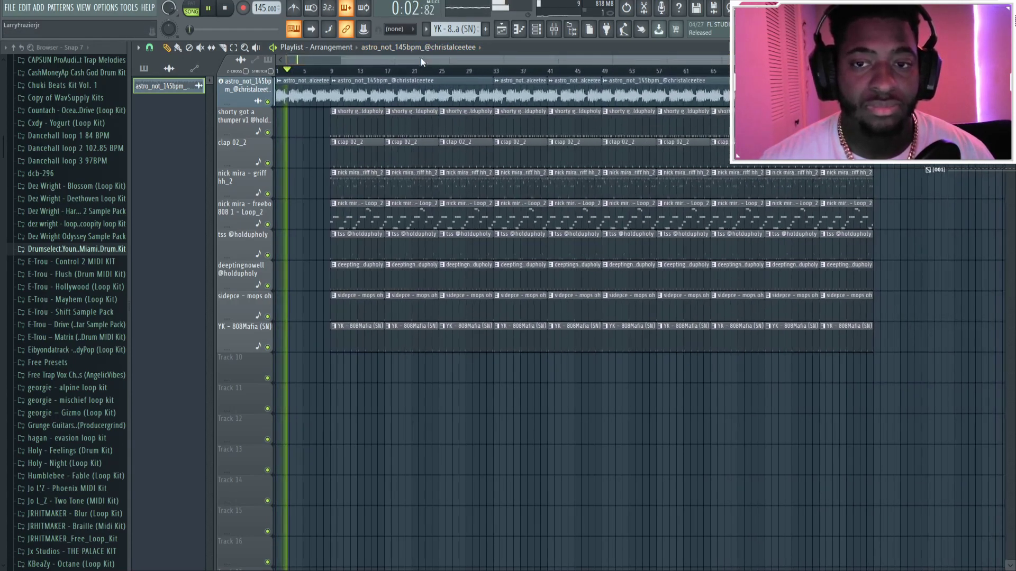
key("ctrl+z")
key("space")
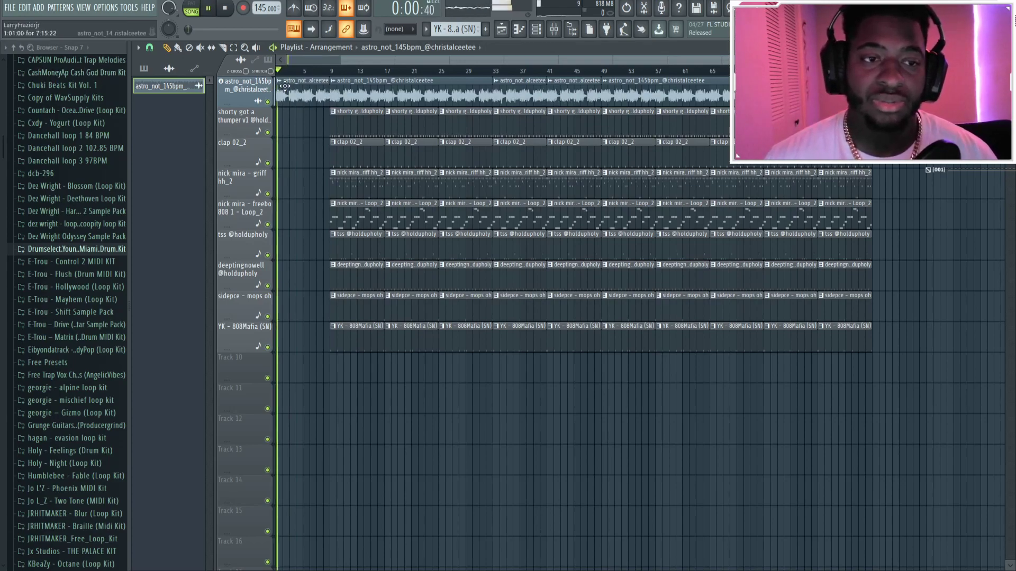
key("space")
right_click(286, 87)
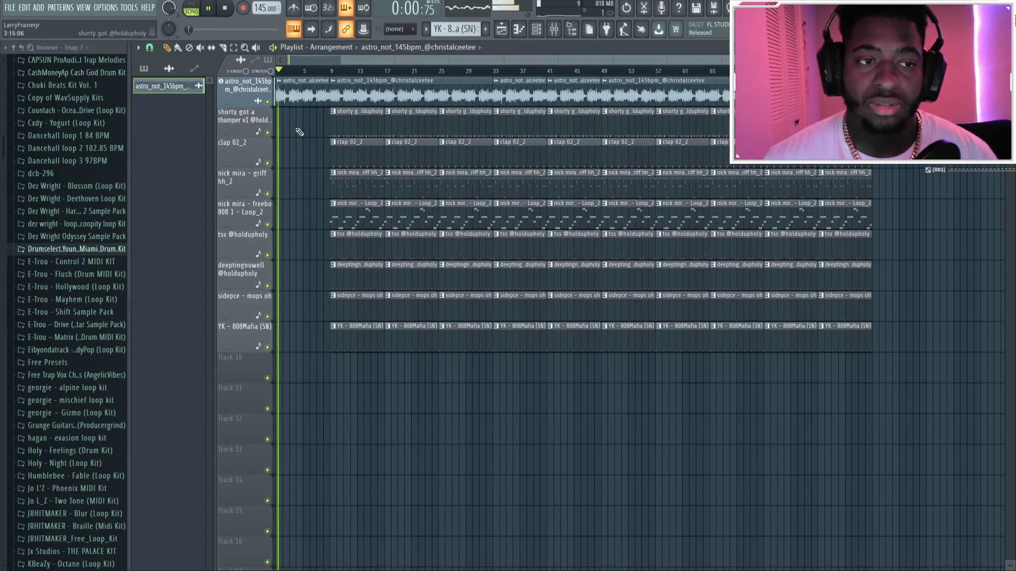
key("space")
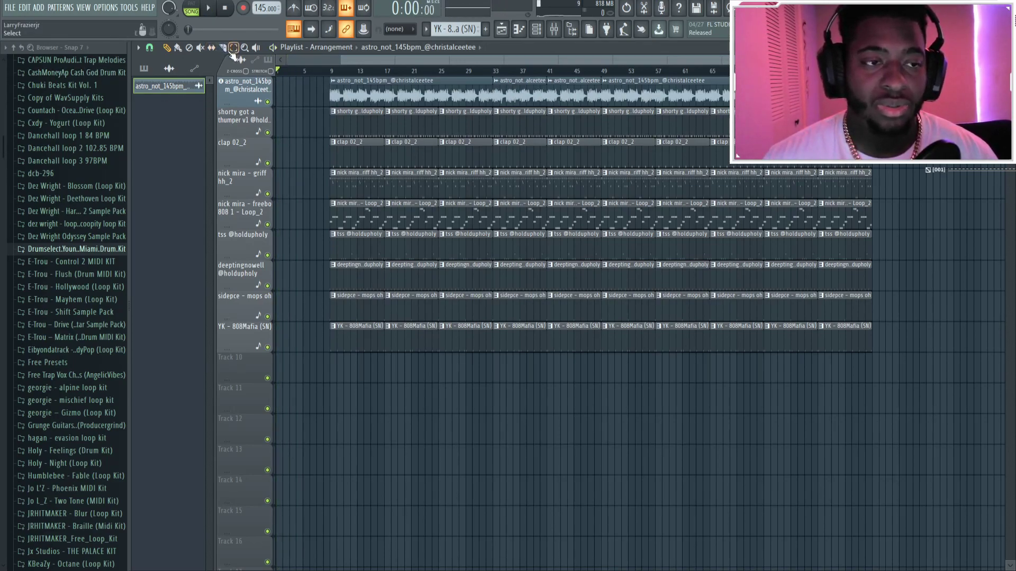
Step: Solo the melody track, audition it from bars 17, 25, 33 and 49, and copy the bar 25 section to bar 1 as the intro
right_click(267, 102)
left_click(388, 72)
key("space")
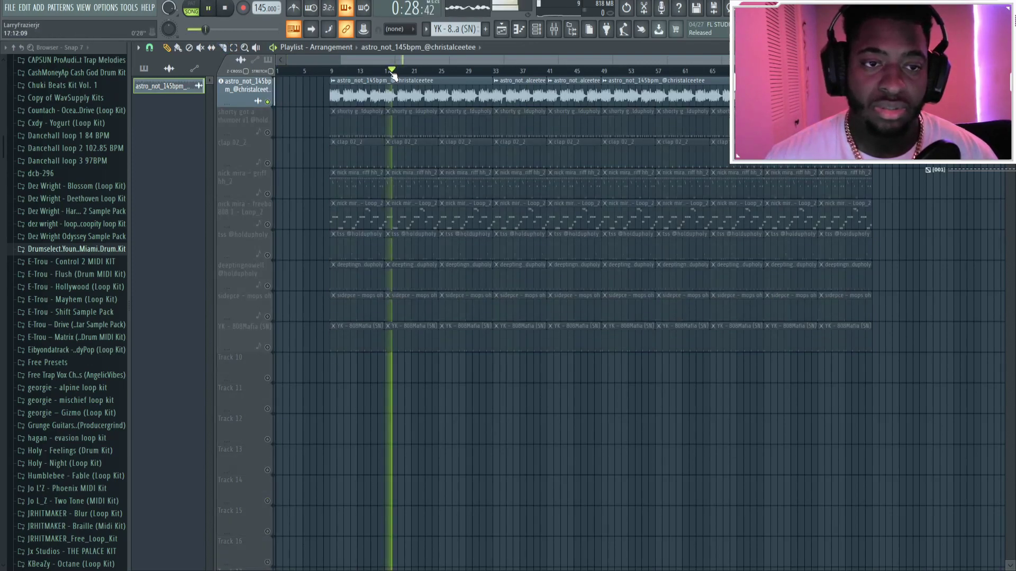
left_click(439, 71)
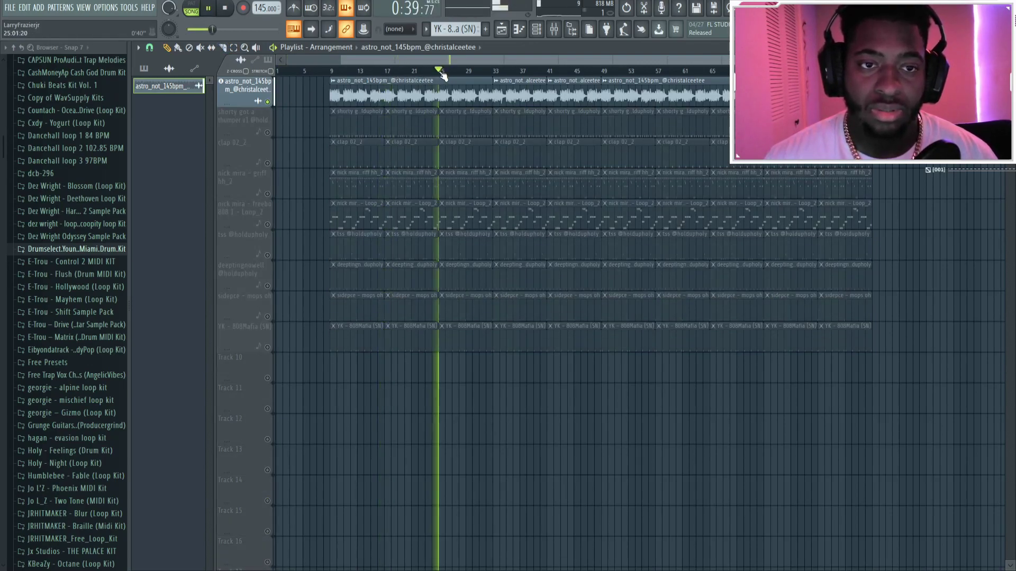
left_click(494, 72)
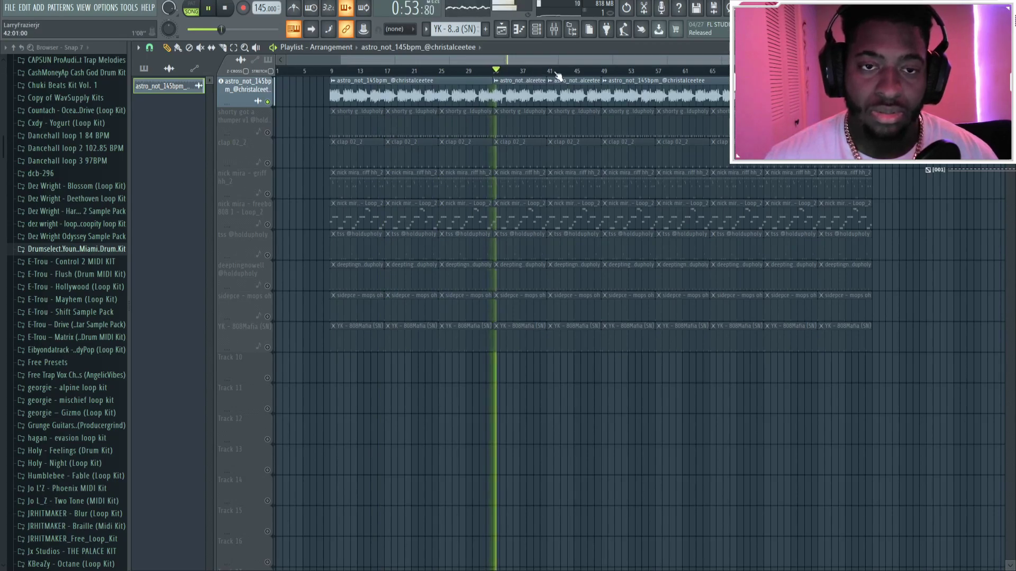
left_click(603, 71)
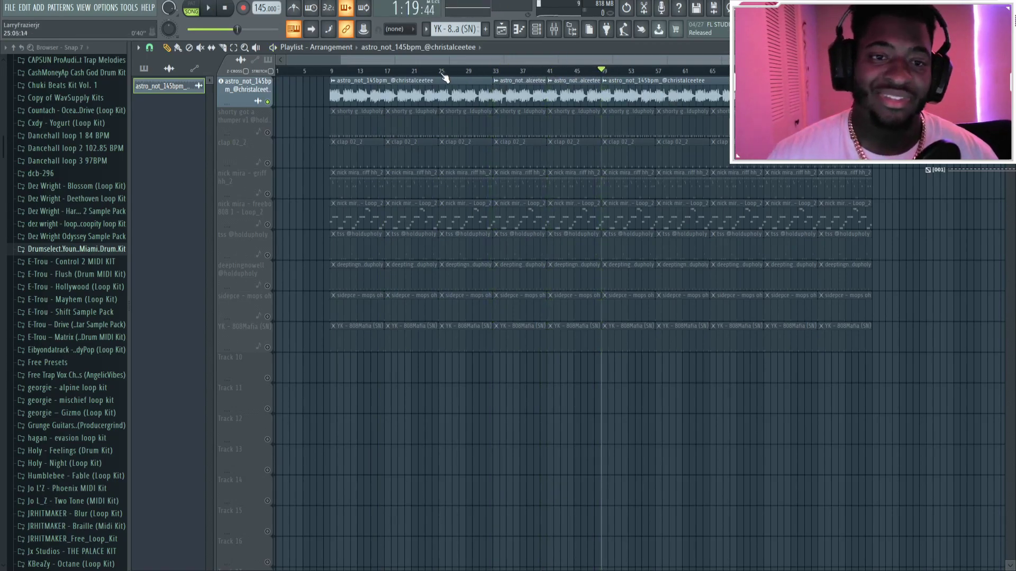
key("space")
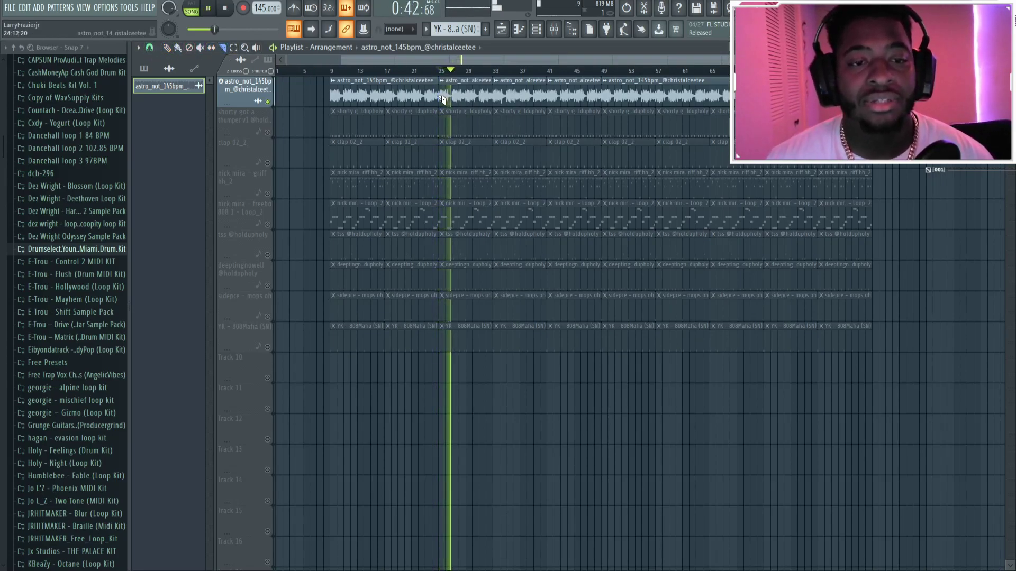
key("space")
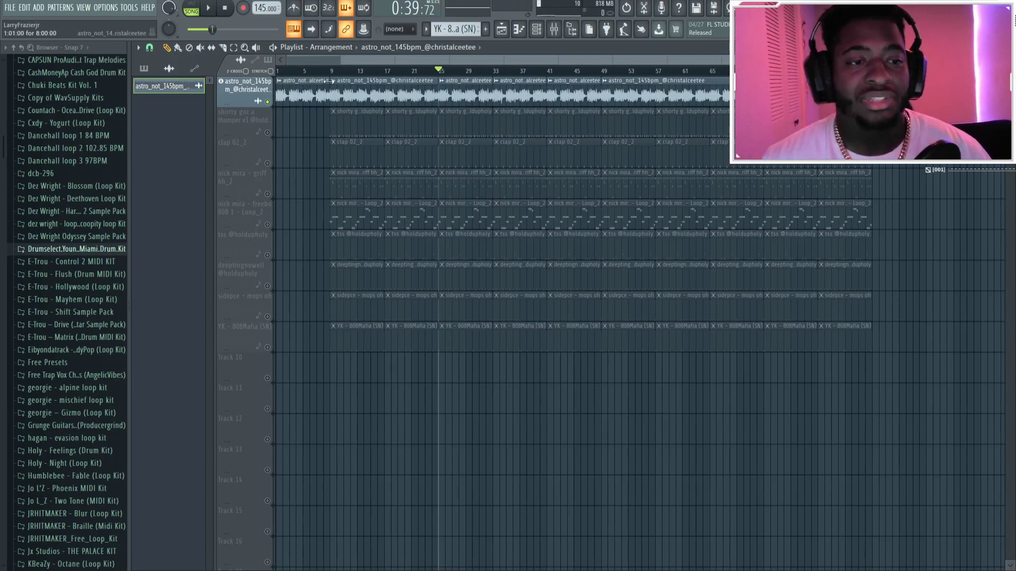
Step: Return all playlist tracks from solo and delete the first shorty got a thumper v1 clip at bar 9 during playback
right_click(267, 132)
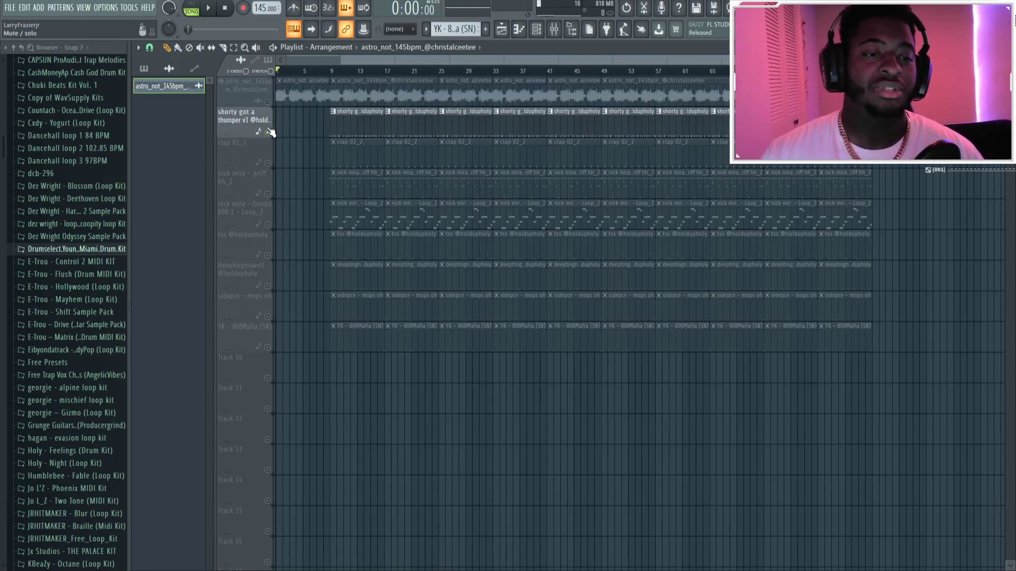
right_click(268, 132)
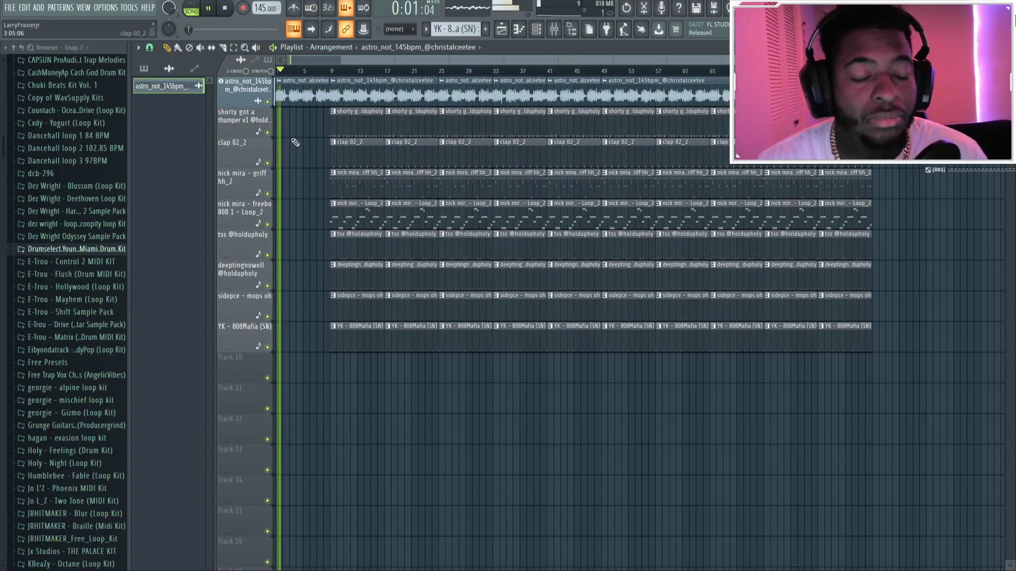
scroll(420, 64, "up", 3)
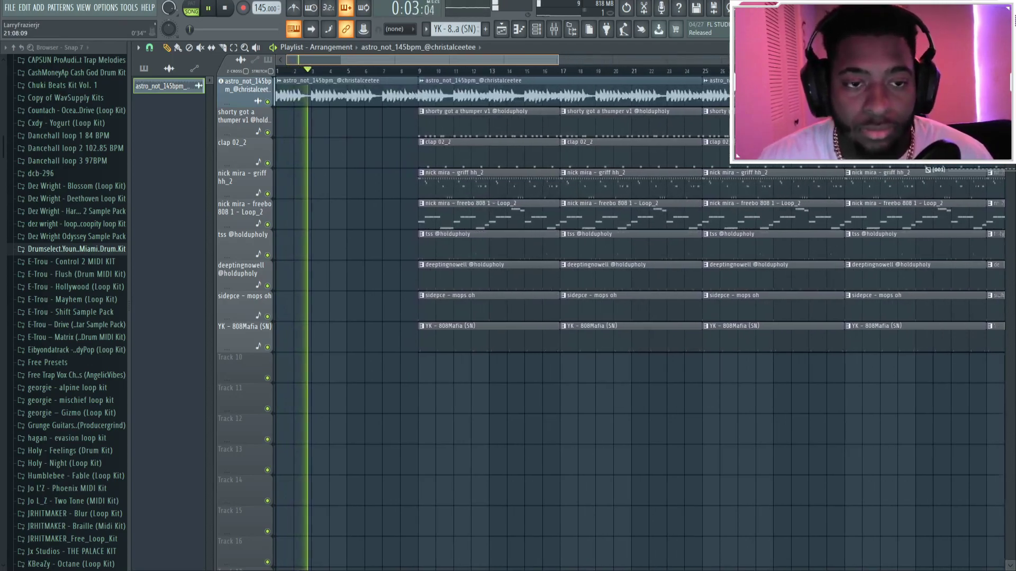
right_click(449, 117)
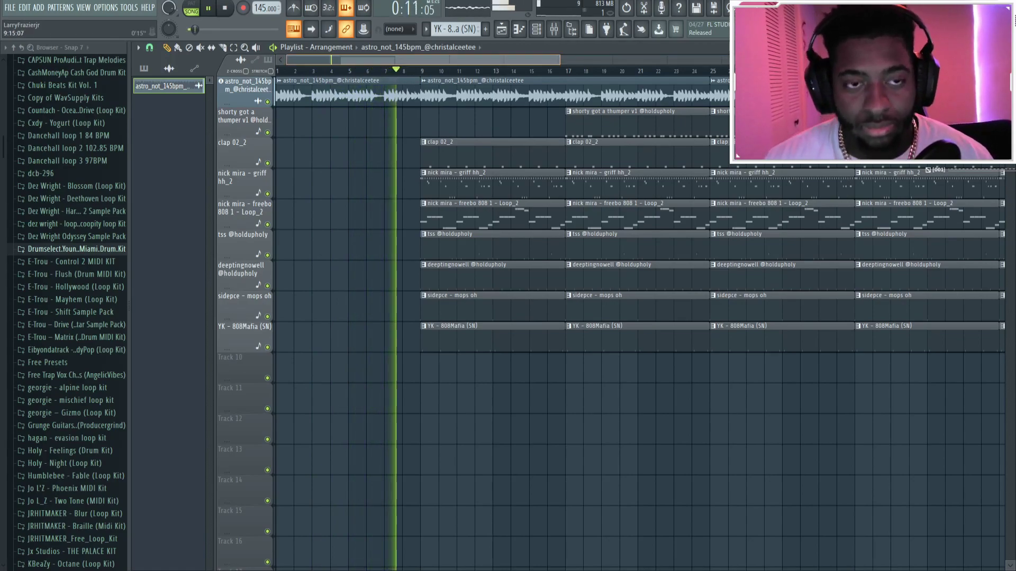
scroll(446, 61, "down", 1)
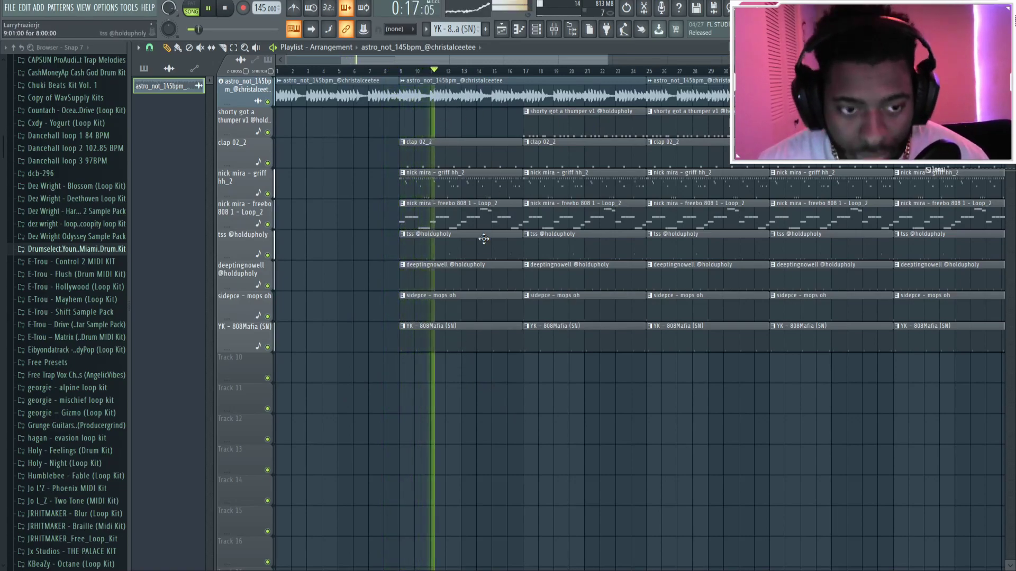
Step: Check the channel levels in the mixer during playback and raise the volume of Insert 2 slightly
key("F9")
left_click_drag(337, 351, 335, 372)
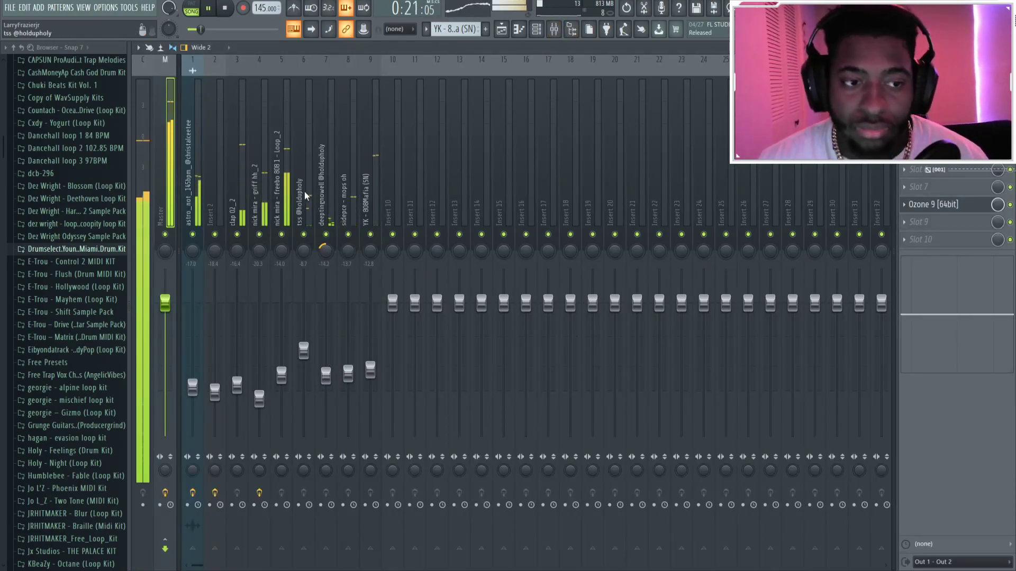
left_click(237, 196)
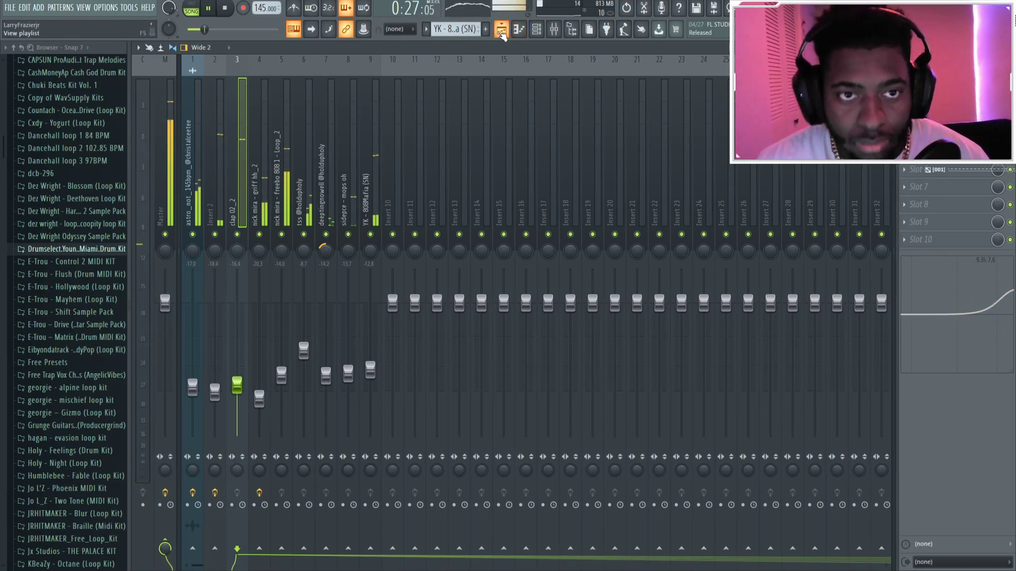
left_click(501, 30)
key("F9")
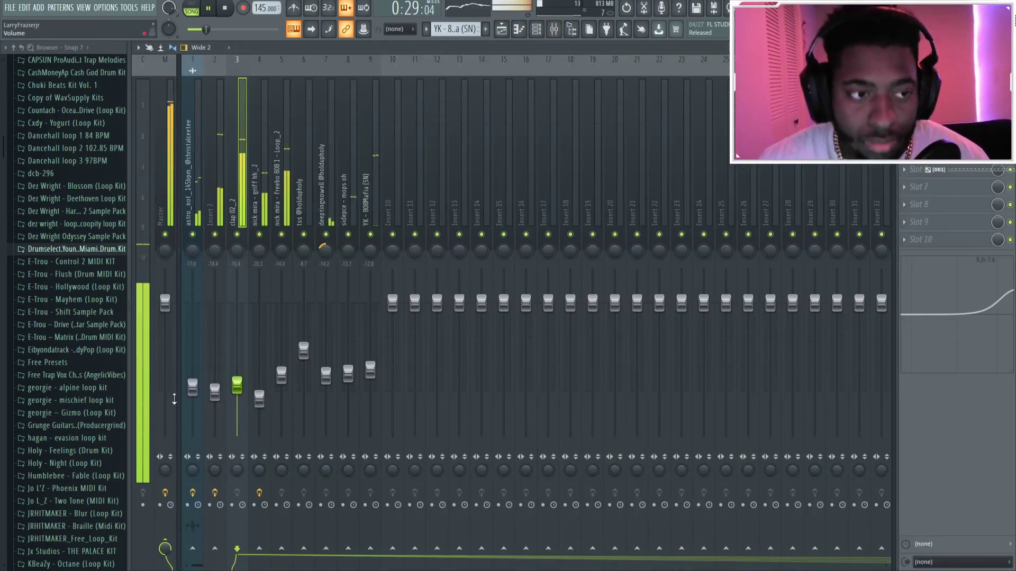
left_click_drag(215, 392, 218, 382)
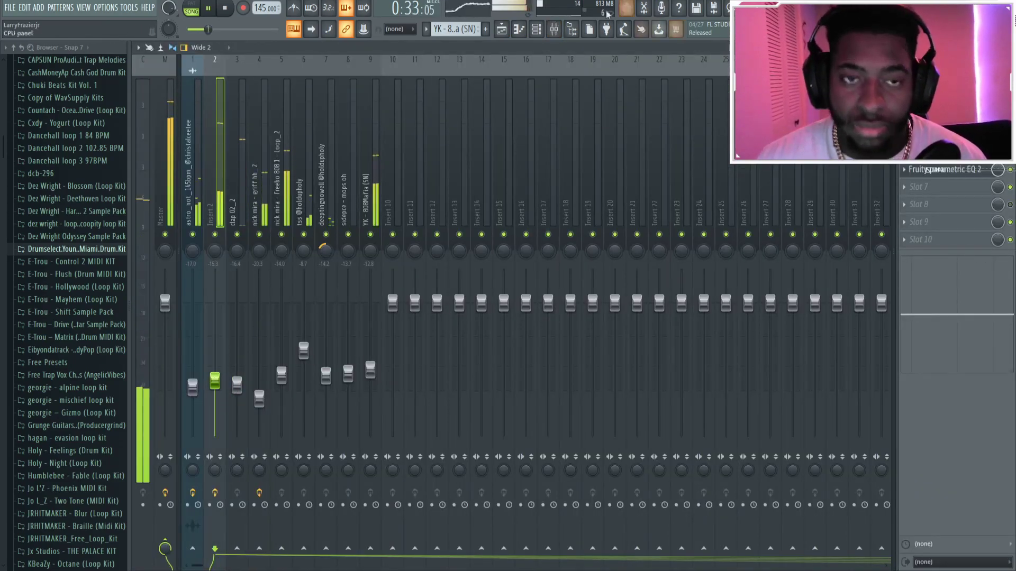
Step: Delete the shorty got a thumper v1 clip at bar 25, the sidepce - mops oh clip at bar 9, and the YK - 808Mafia clips at bars 9 and 25
key("F5")
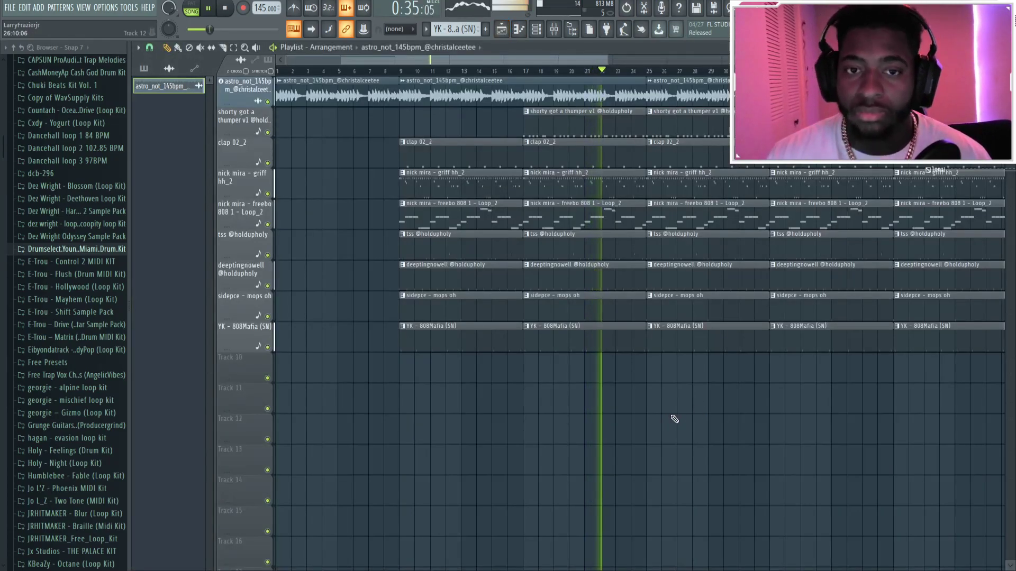
right_click(694, 131)
right_click(460, 307)
right_click(460, 336)
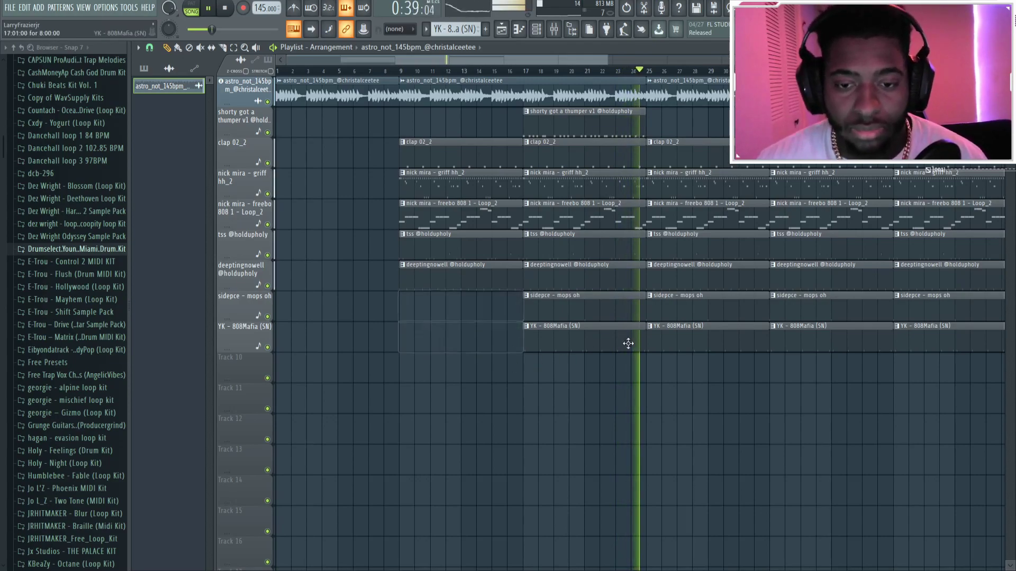
right_click(691, 344)
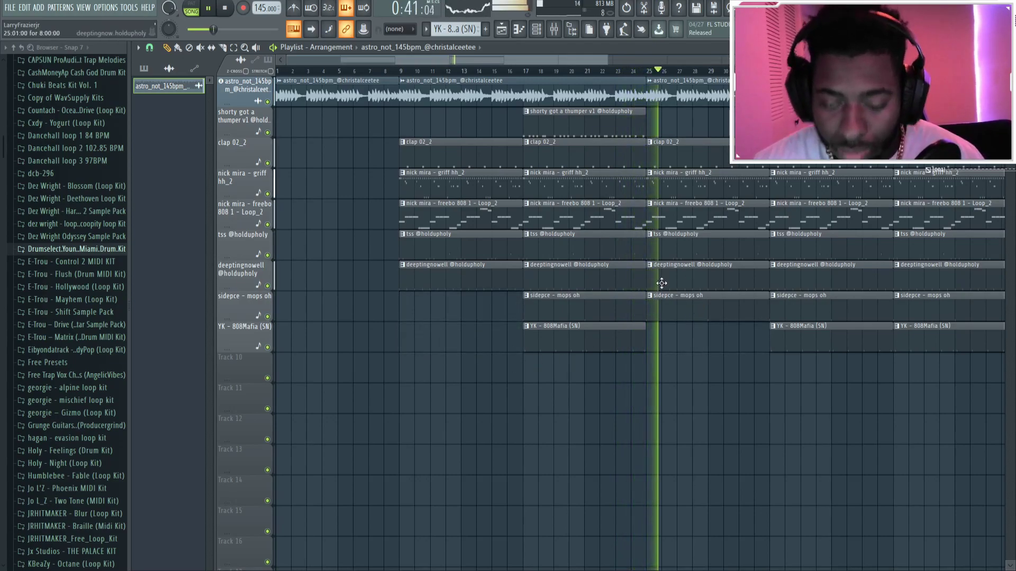
Step: Delete the deeptingnowell clips at bars 17 and 25, and the YK - 808Mafia, sidepce - mops oh and tss clips at bar 33
right_click(682, 278)
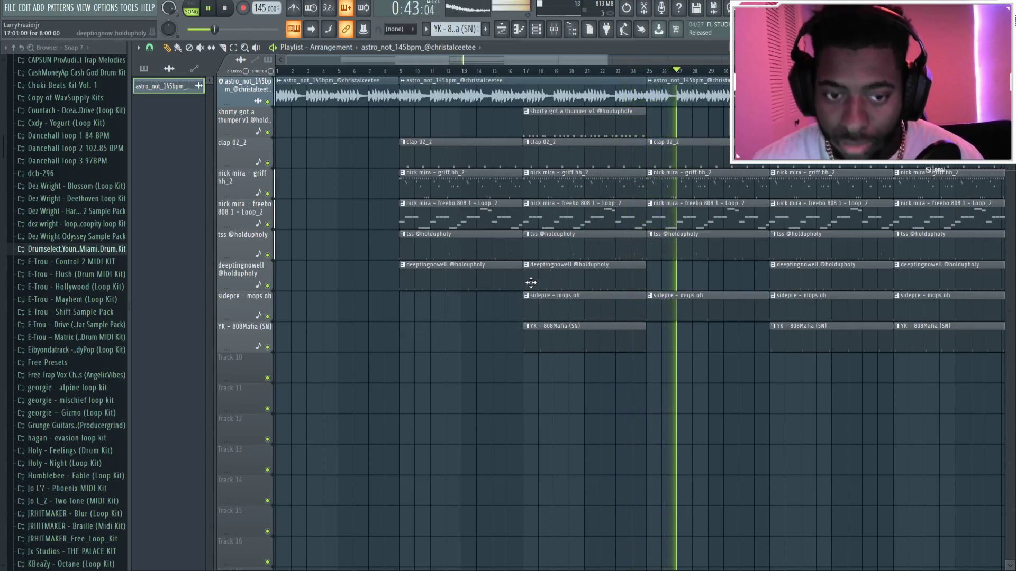
right_click(580, 282)
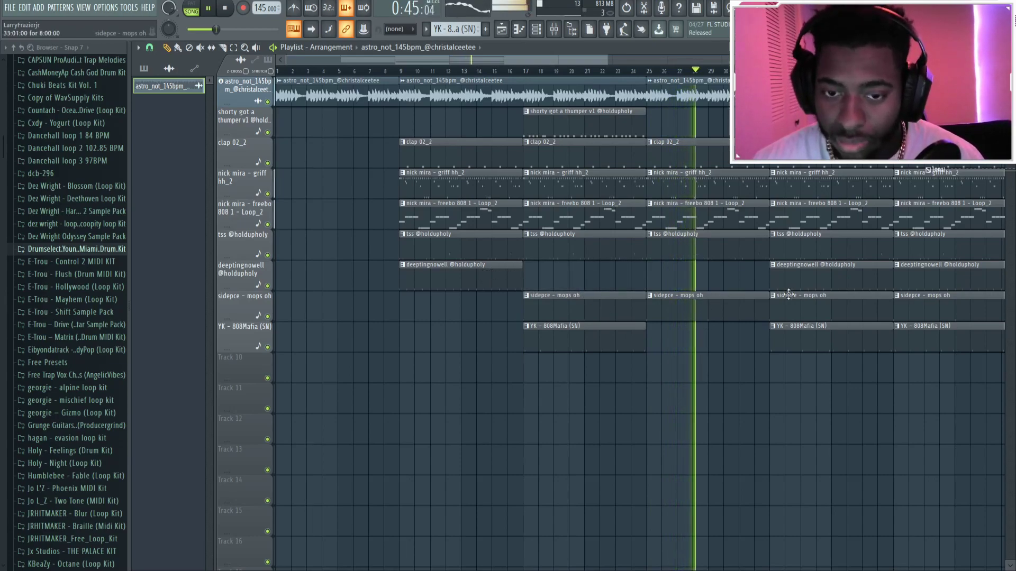
right_click(807, 338)
right_click(810, 301)
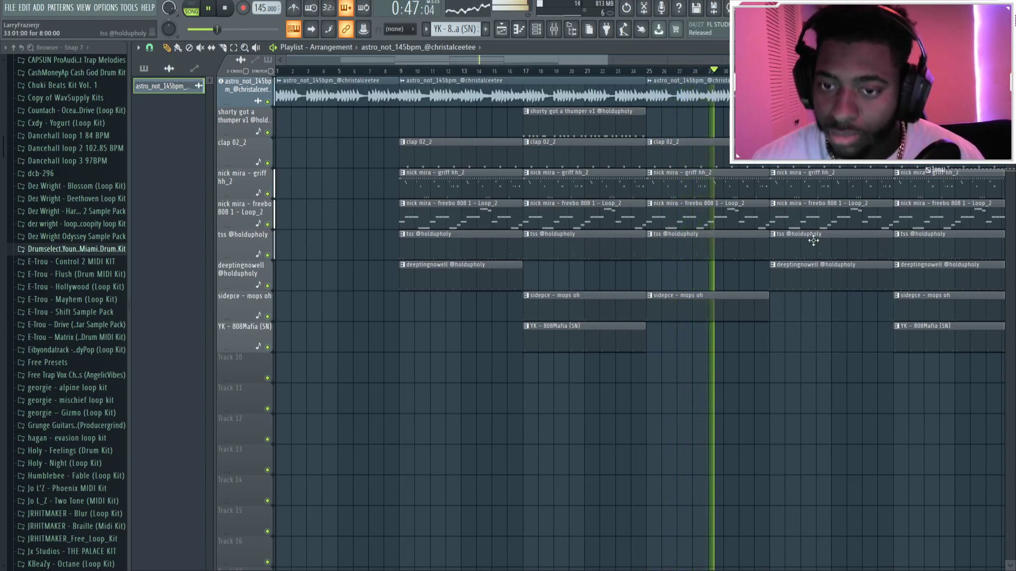
right_click(810, 238)
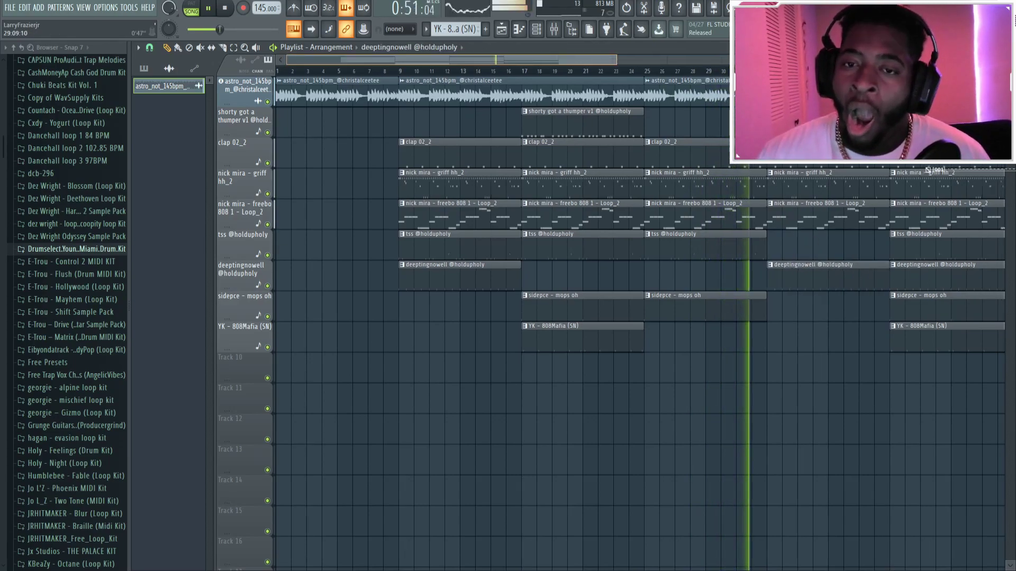
Step: Lower the deeptingnowell mixer track's volume to -16.9 dB and return to the playlist
key("F9")
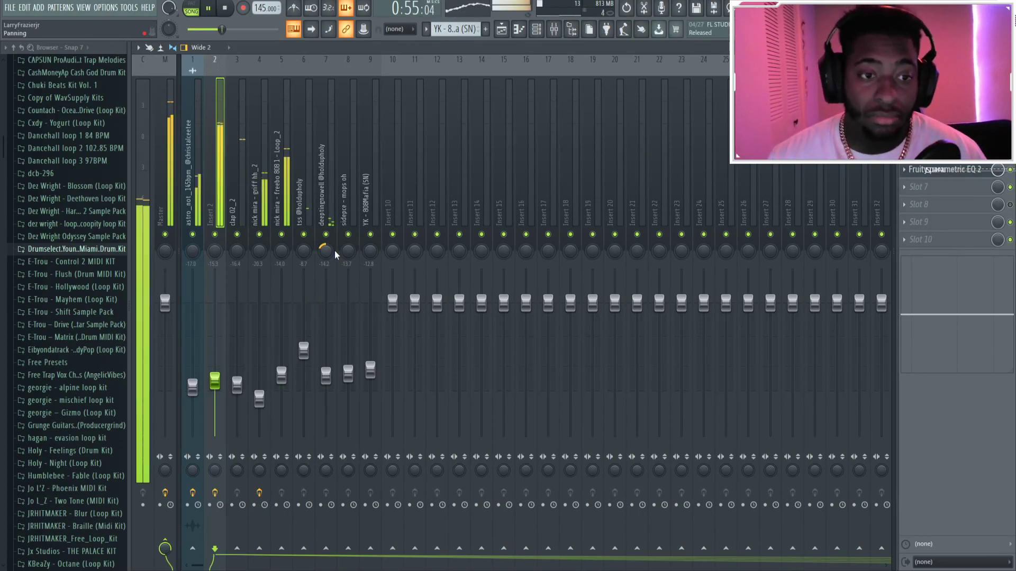
left_click_drag(325, 372, 329, 379)
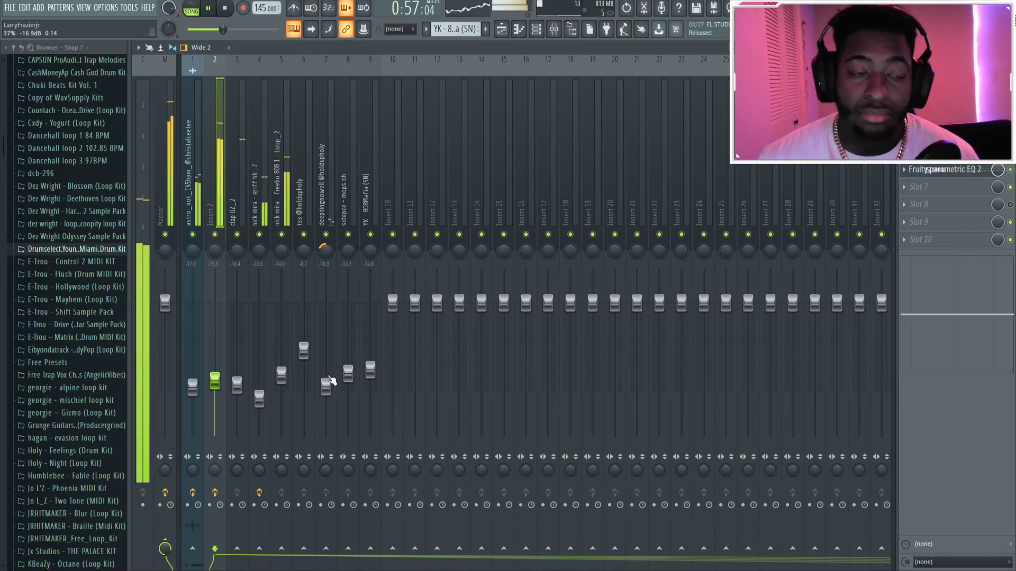
left_click(501, 30)
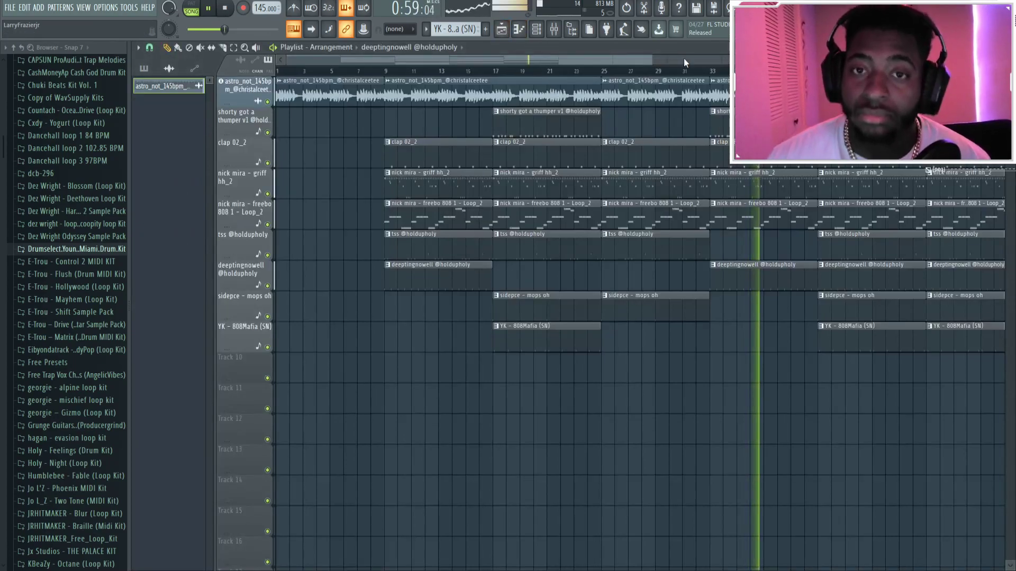
Step: Delete all drum and 808 clips from bar 41 onward and the melody clips from bar 49 onward
scroll(684, 62, "down", 3)
right_click(626, 341)
right_click(650, 127)
right_click(714, 174)
right_click(677, 93)
right_click(714, 296)
right_click(767, 222)
right_click(828, 265)
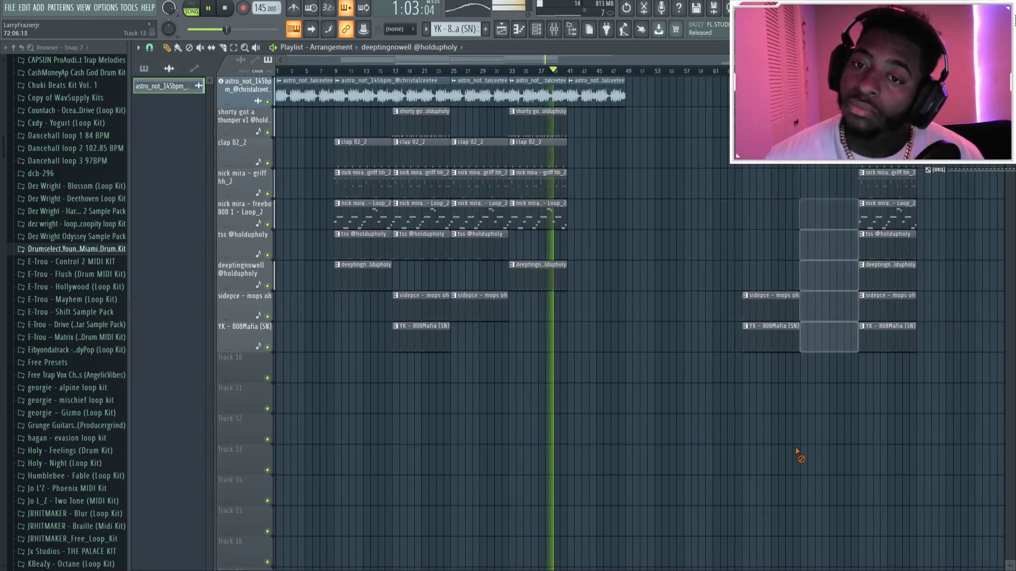
right_click(889, 339)
right_click(894, 212)
right_click(772, 318)
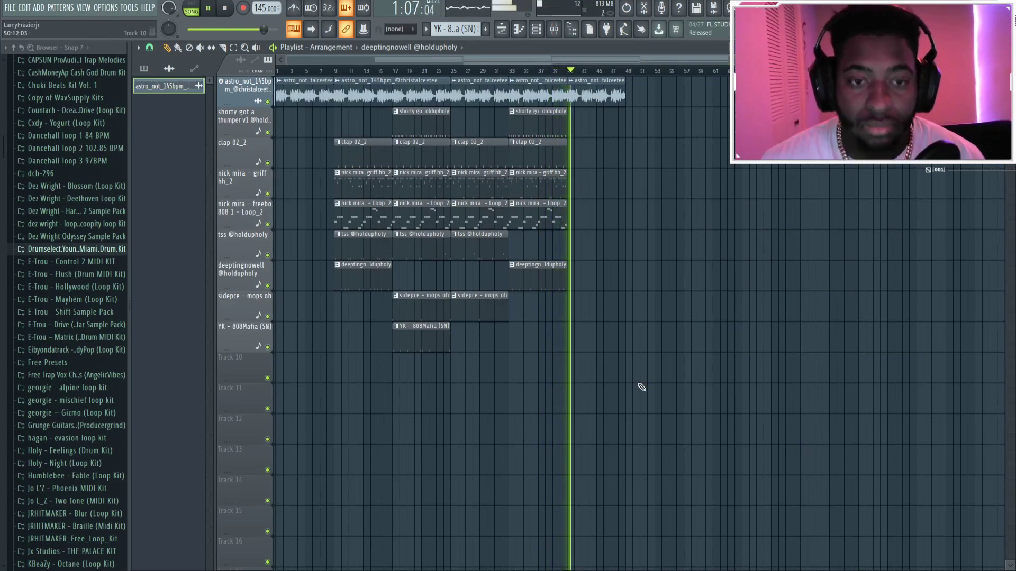
Step: Look through the sample kits in the Drums D folder during playback
scroll(65, 212, "down", 8)
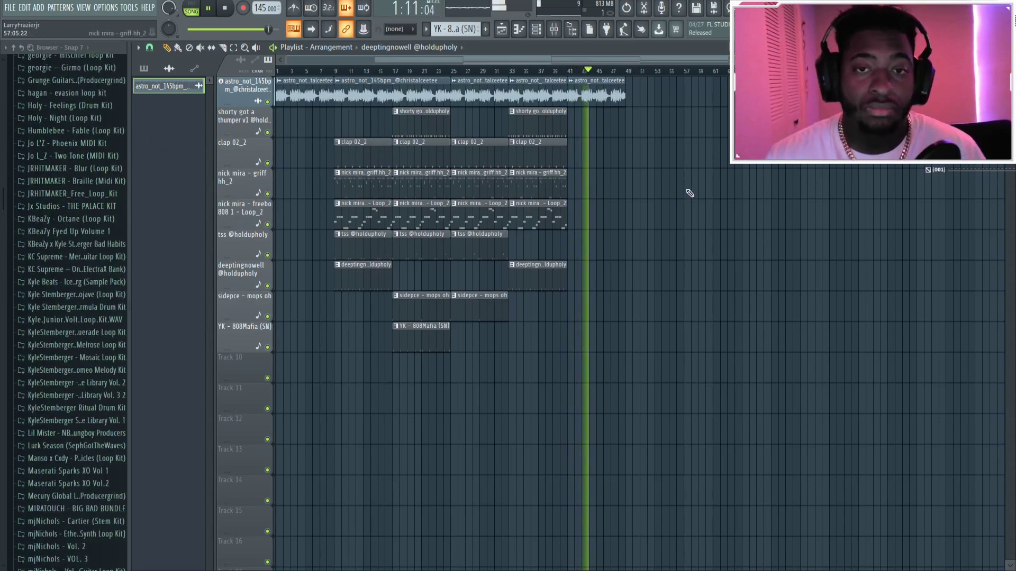
left_click(83, 132)
left_click(70, 62)
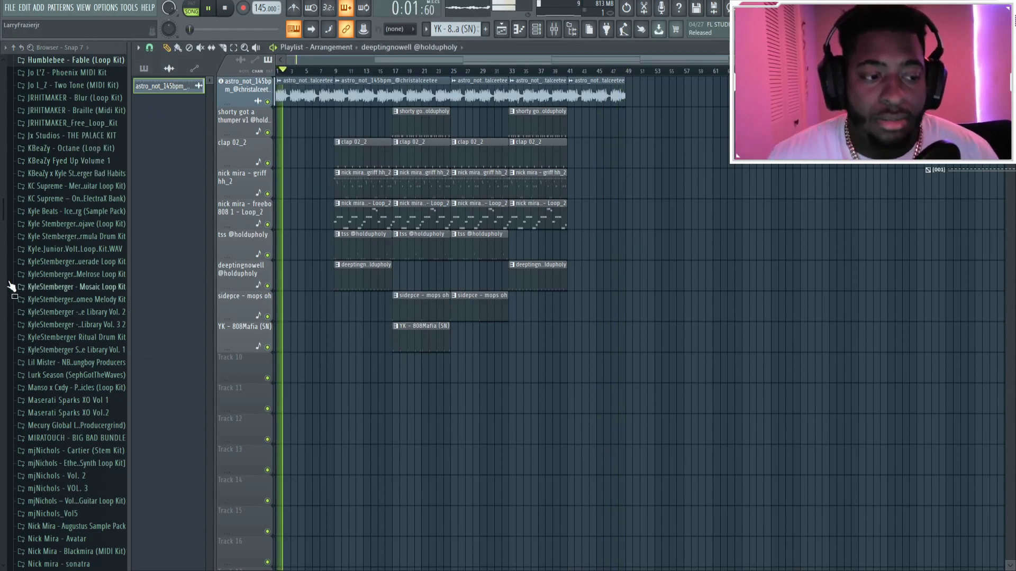
scroll(106, 236, "down", 3)
scroll(100, 235, "up", 20)
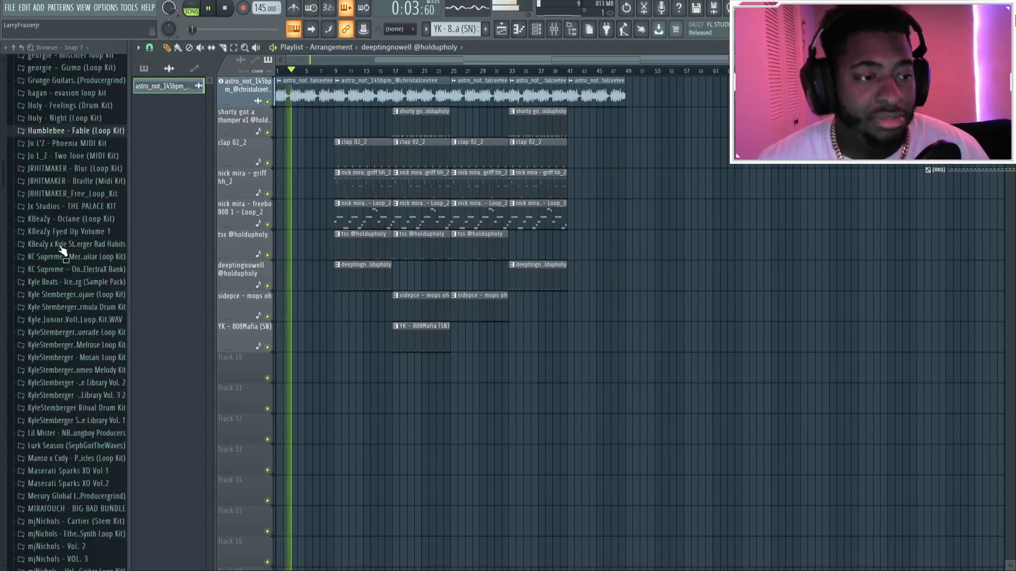
scroll(53, 254, "up", 2)
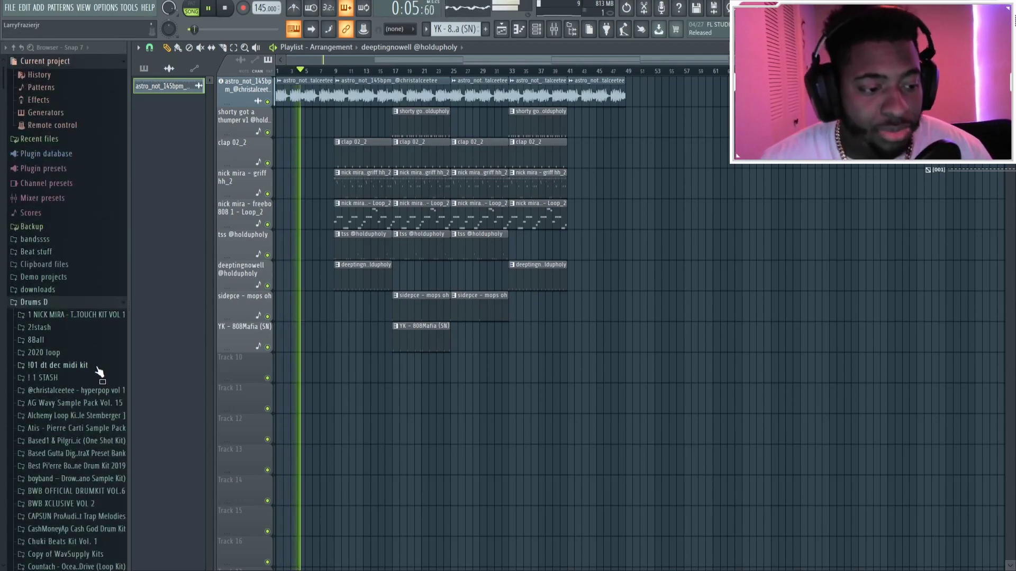
scroll(63, 344, "down", 4)
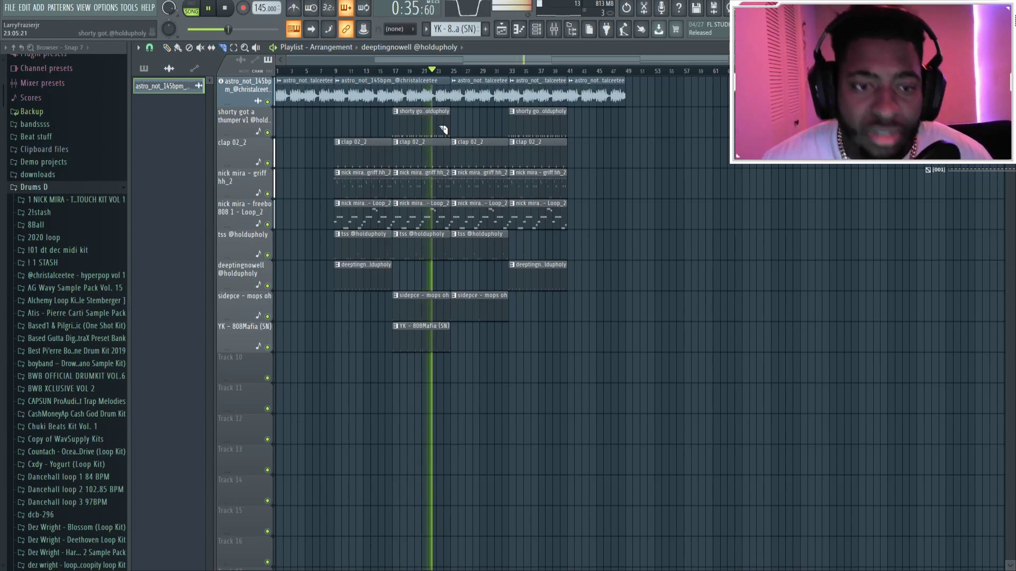
Step: Try a two-bar drum dropout at bars 23 and 24 by slicing the drum clips, and undo it
left_click_drag(440, 292, 442, 363)
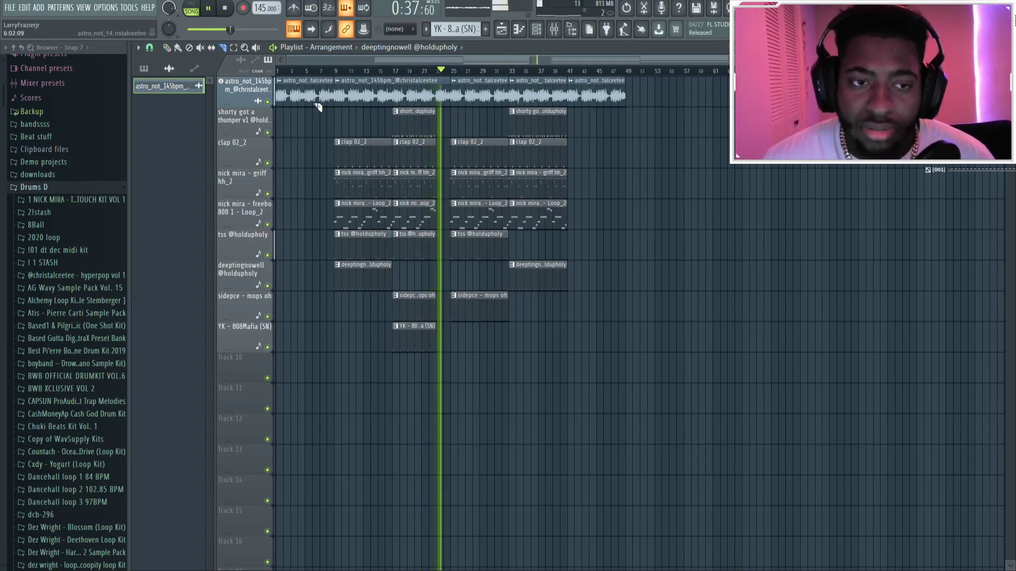
left_click(167, 48)
left_click(223, 47)
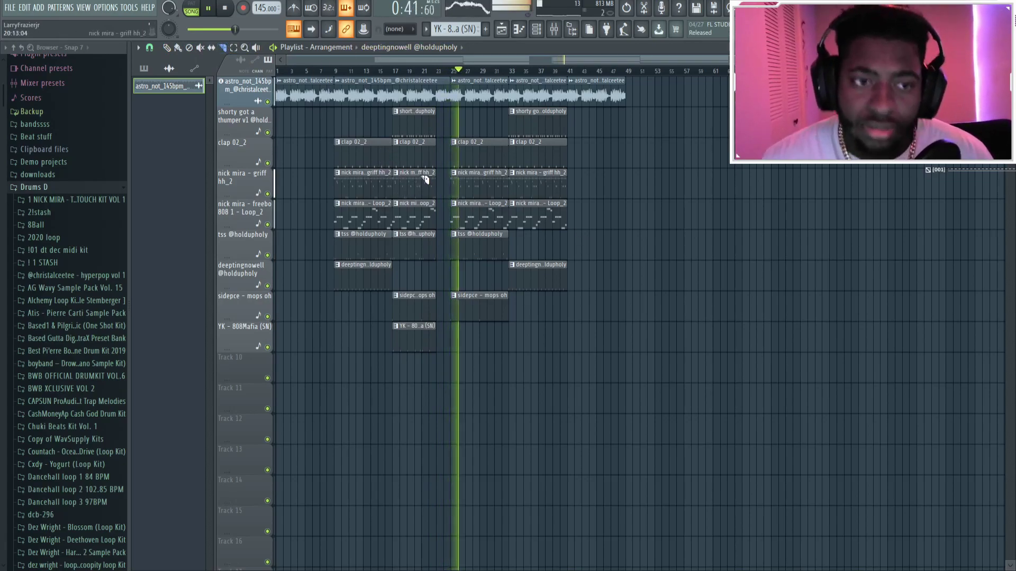
key("ctrl+z")
Step: Slice all drum and 808 clips to create dropouts at bars 15–16, bar 28 and bars 33–34
left_click_drag(378, 265, 384, 325)
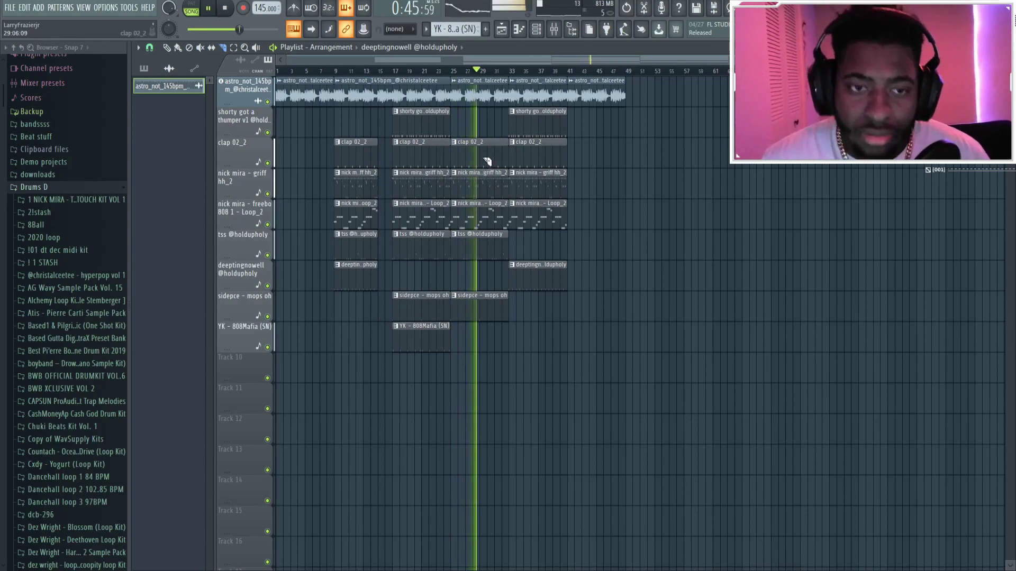
left_click_drag(473, 325, 534, 317)
left_click(167, 48)
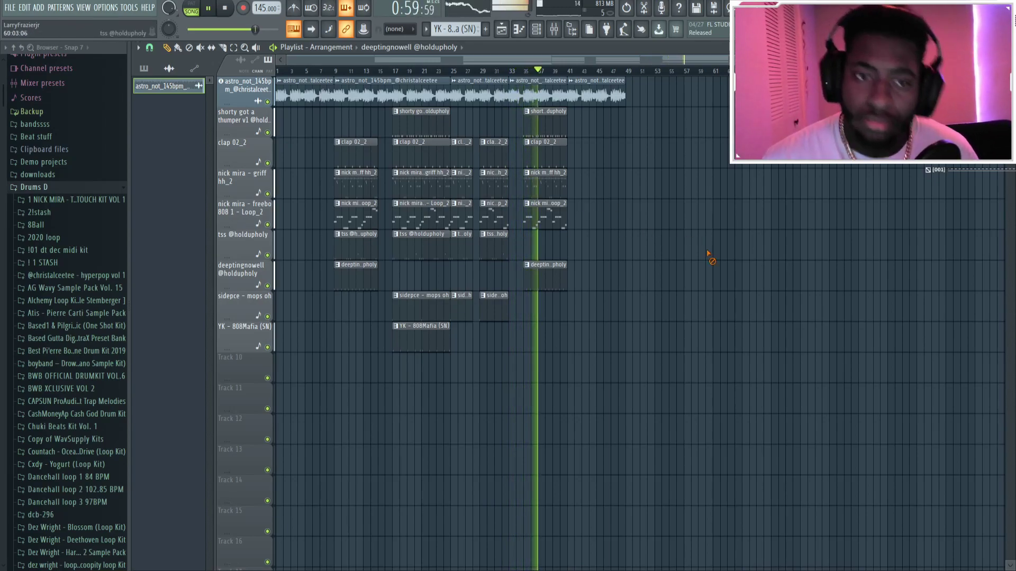
Step: Look through the packs in splice_folder, including the krs. drum kit Vol. 2, and collapse the folder
left_click(40, 186)
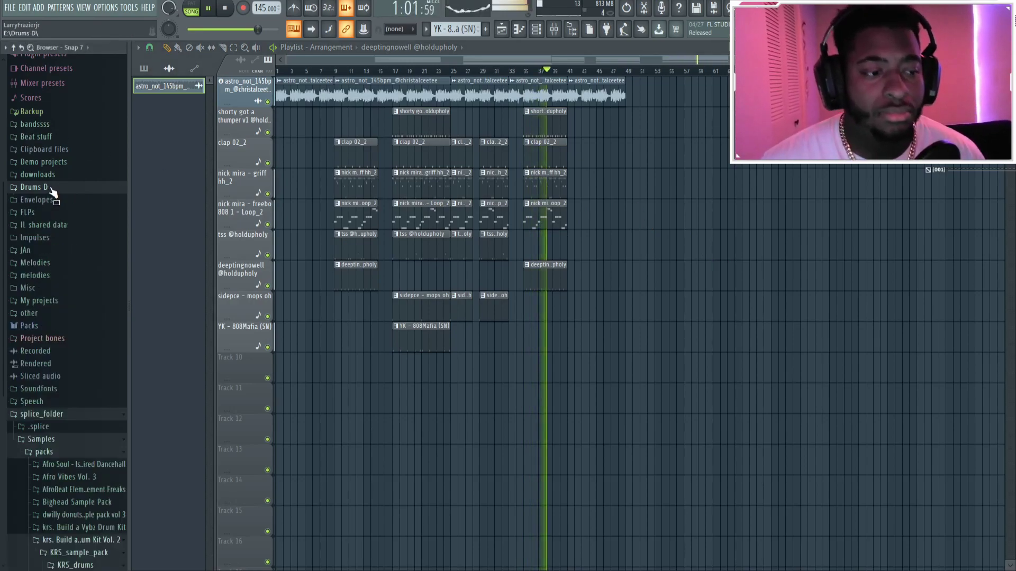
scroll(59, 328, "down", 3)
scroll(48, 323, "down", 4)
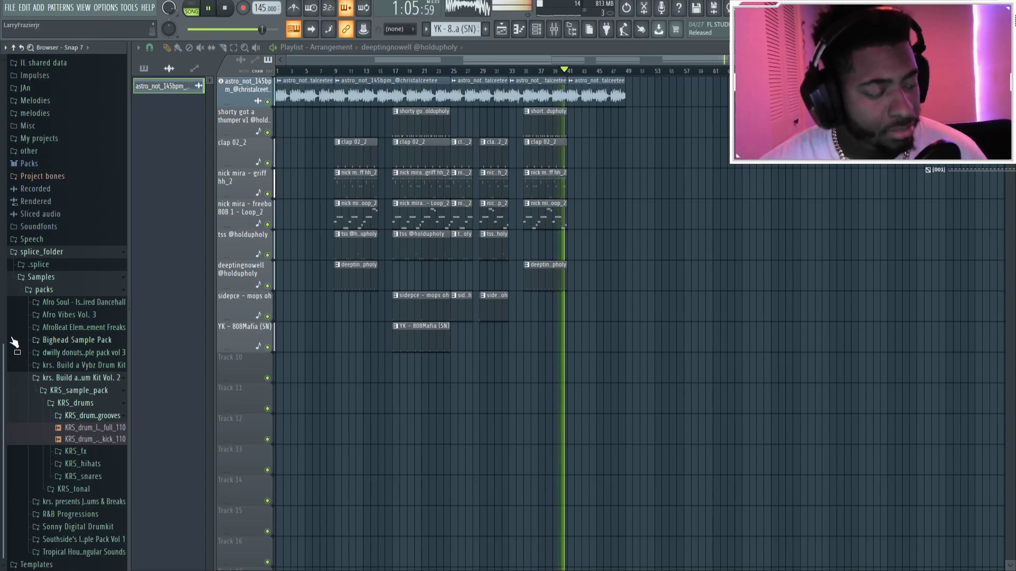
left_click(79, 378)
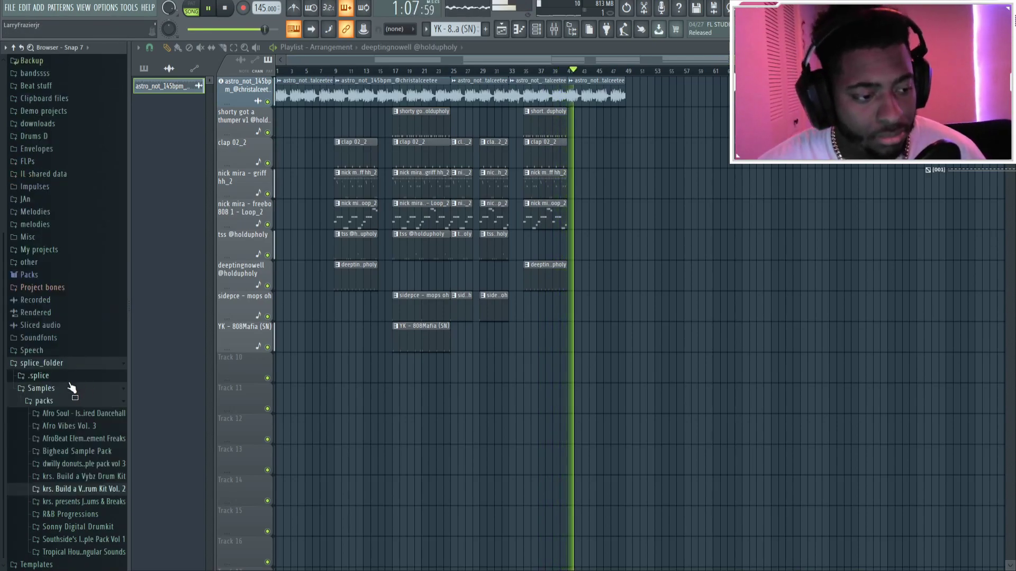
scroll(69, 433, "up", 1)
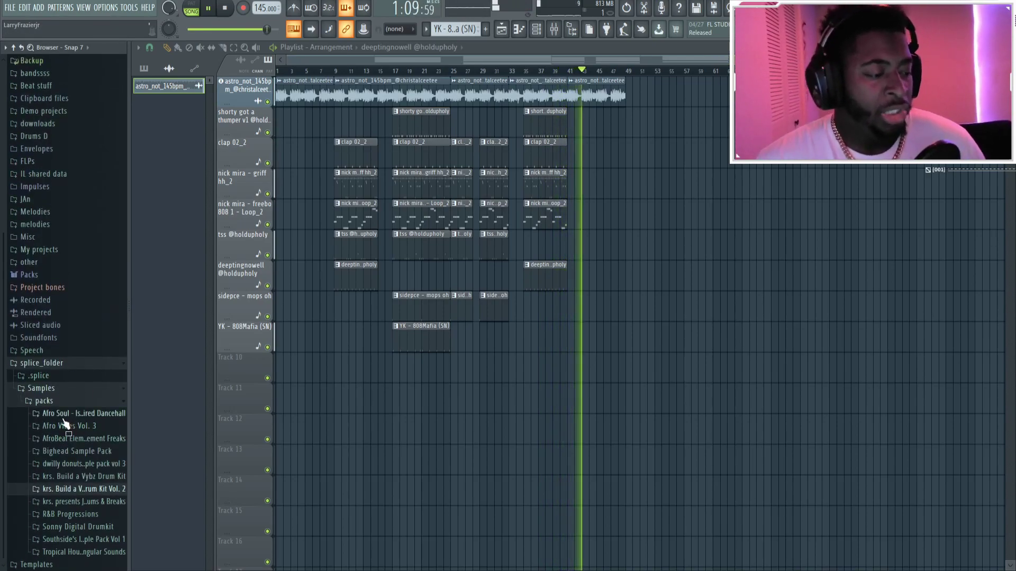
left_click(62, 490)
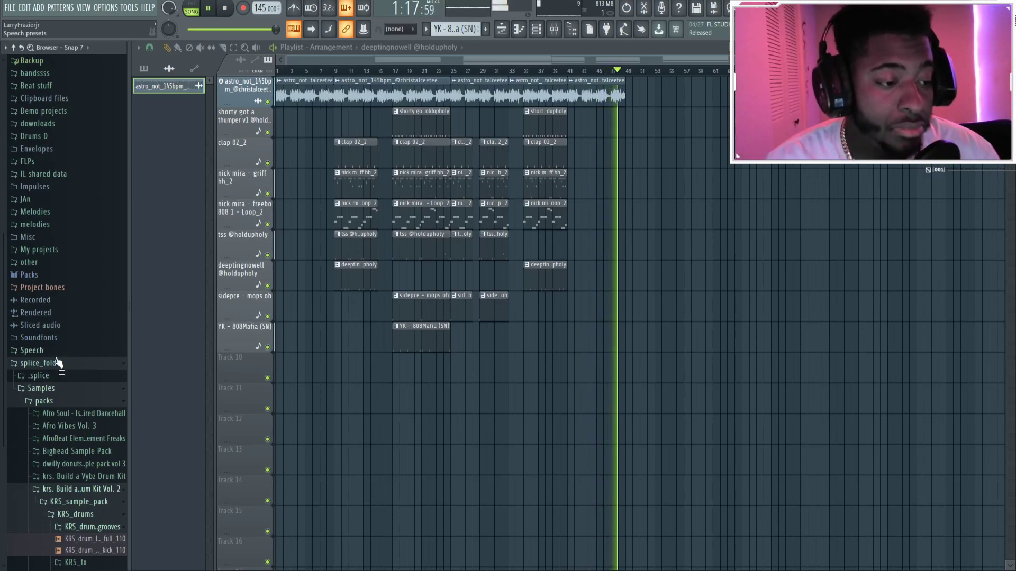
scroll(61, 286, "up", 3)
left_click(69, 249)
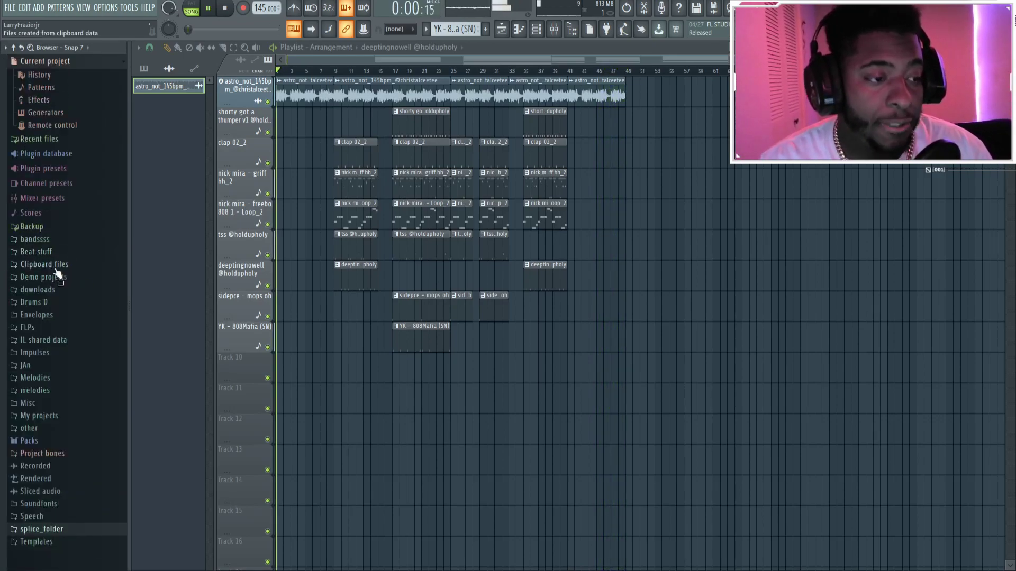
Step: Add the Fraaz this wavy tag from the ! 1 STASH folder to the YK - 808Mafia (SN) track, starting about midway through bar 7
left_click(56, 303)
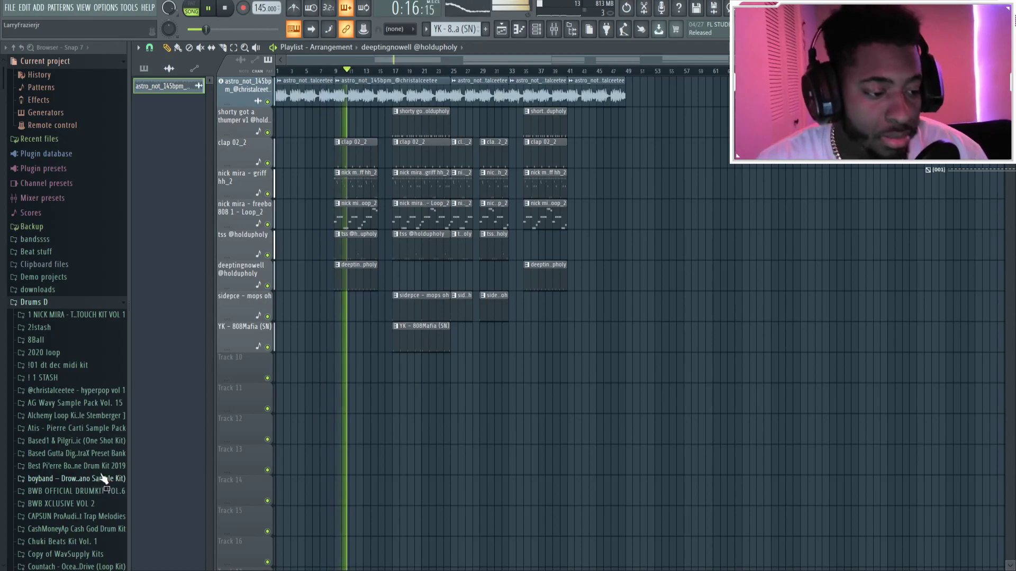
left_click(85, 378)
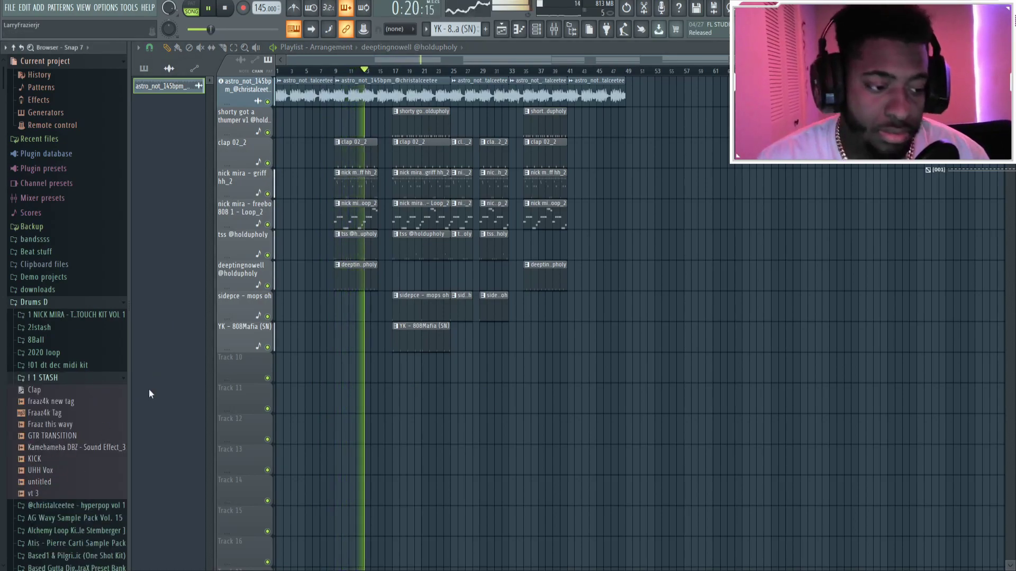
key("space")
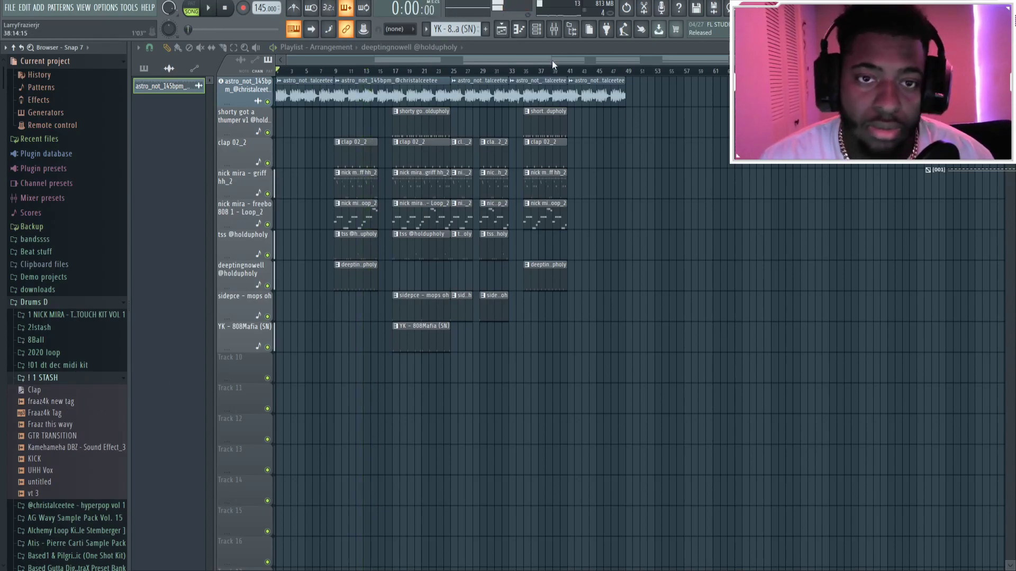
scroll(629, 139, "up", 3)
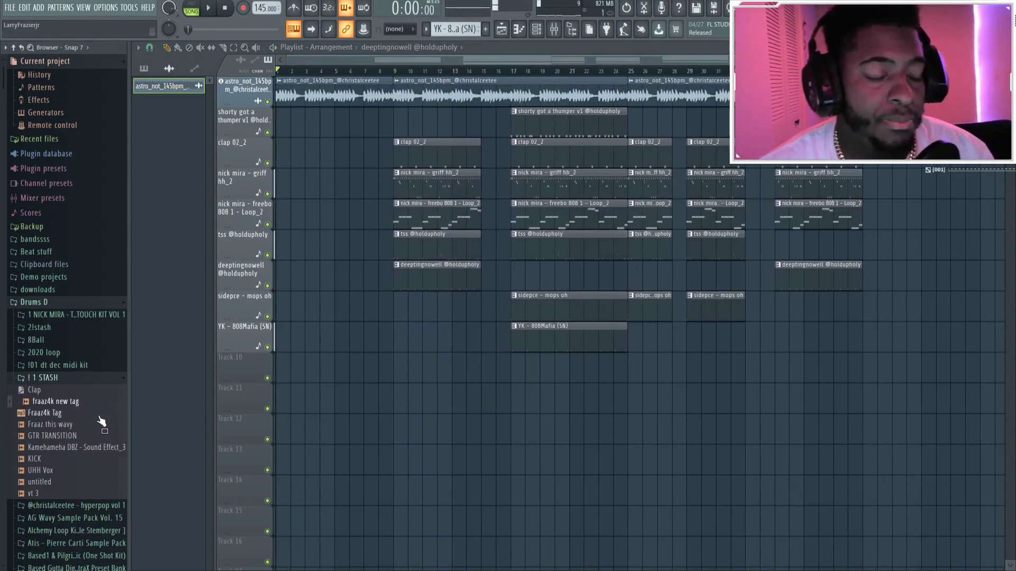
left_click_drag(370, 335, 359, 349)
scroll(371, 80, "up", 4)
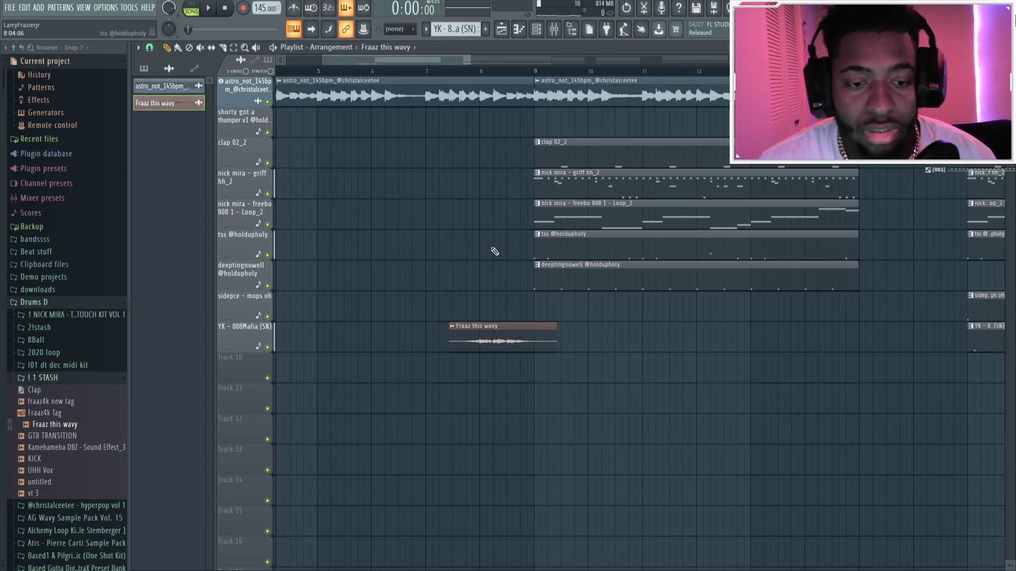
Step: Check the Fraaz this wavy clip's channel settings during playback and collapse the ! 1 STASH folder
double_click(514, 345)
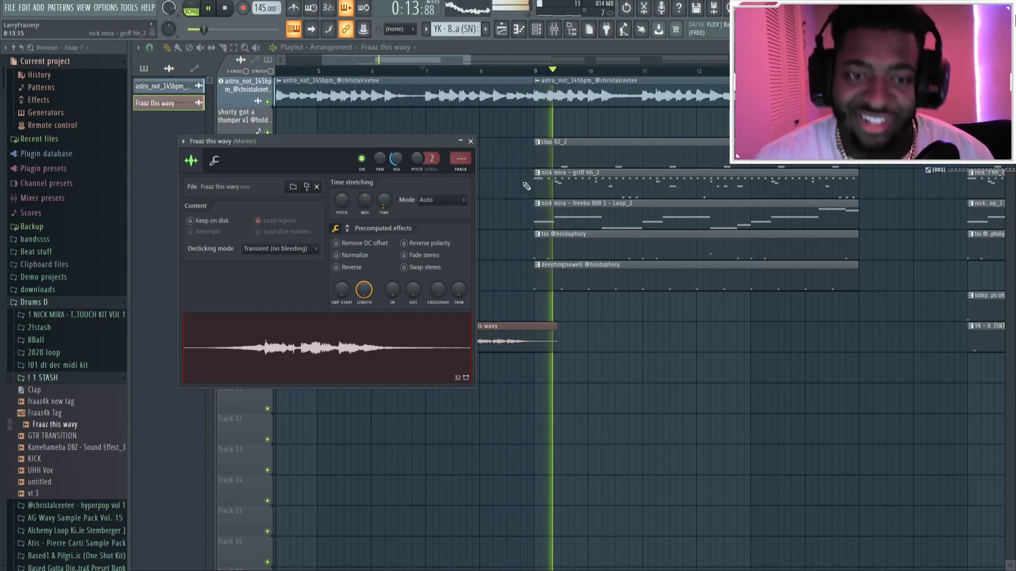
left_click(470, 141)
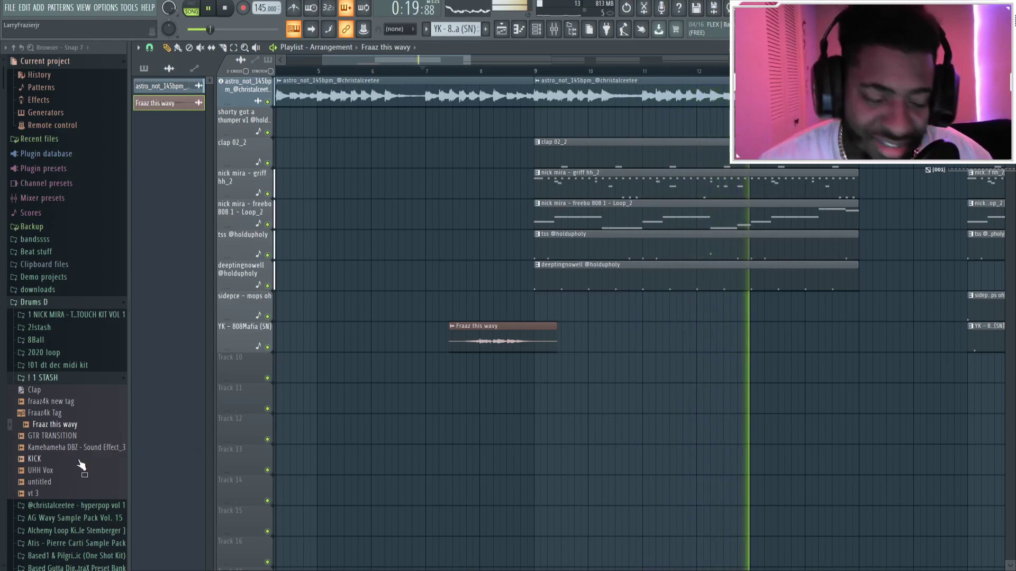
left_click(74, 378)
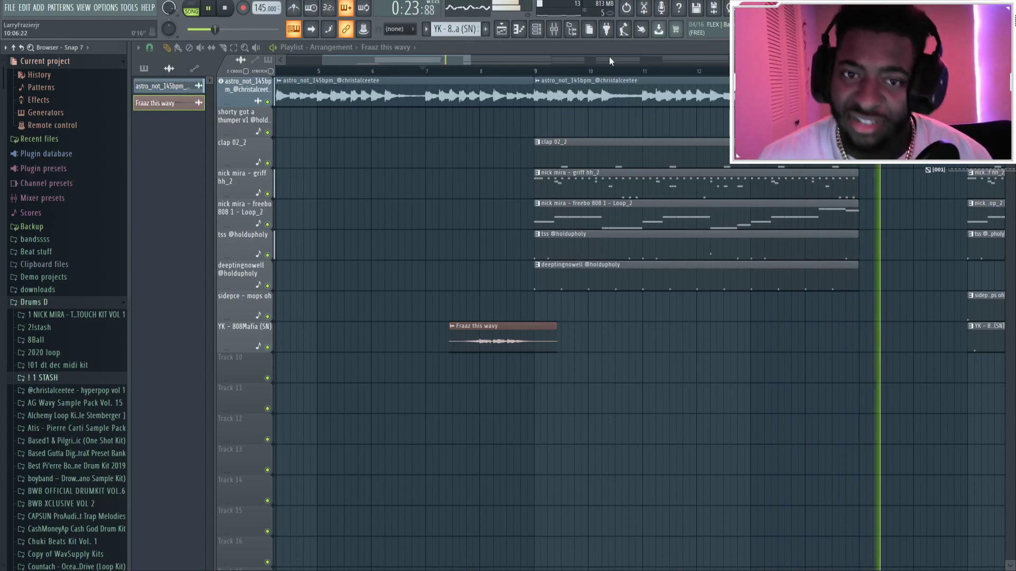
scroll(604, 247, "down", 3)
left_click(149, 48)
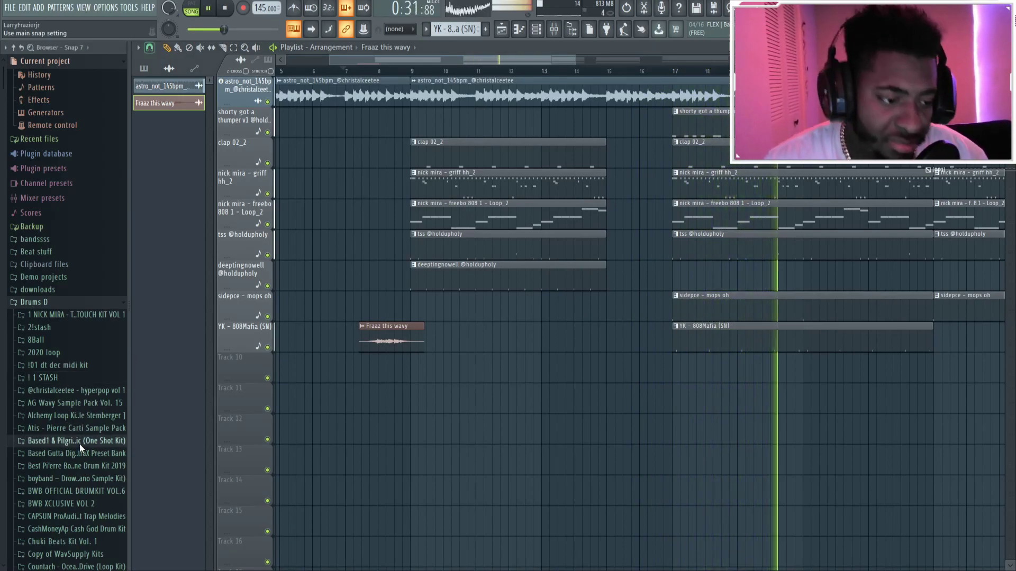
scroll(79, 444, "down", 4)
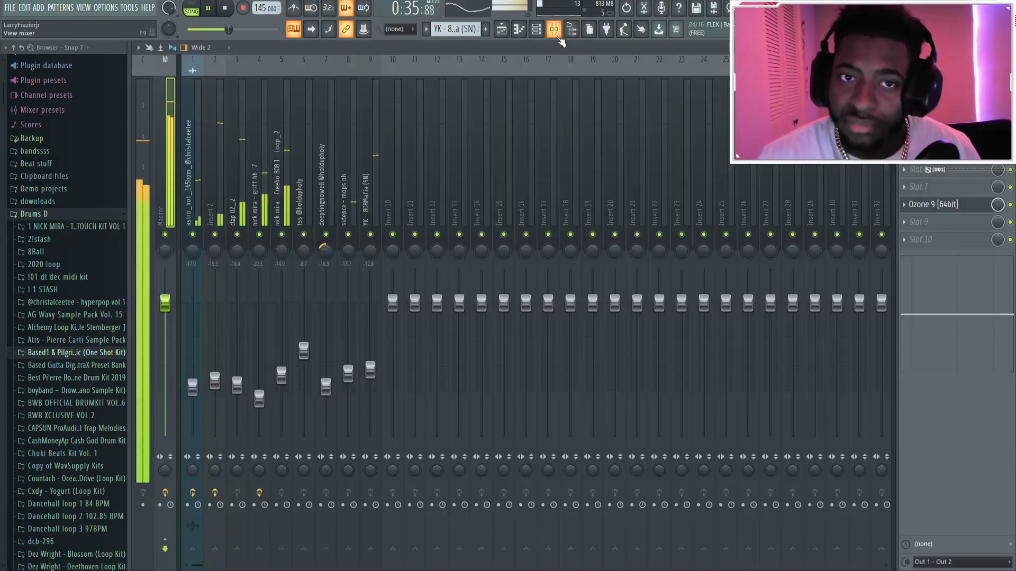
Step: Apply RC-20 Retro Color to the astro_not loop's mixer insert, trying the Retired Amp preset and choosing Phasing Fun
left_click(554, 29)
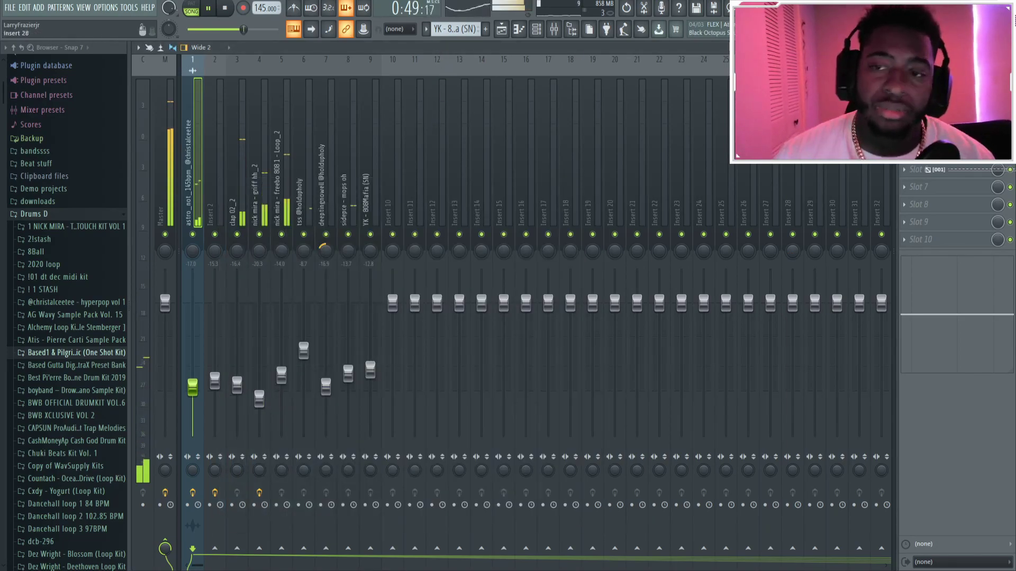
left_click_drag(439, 186, 473, 85)
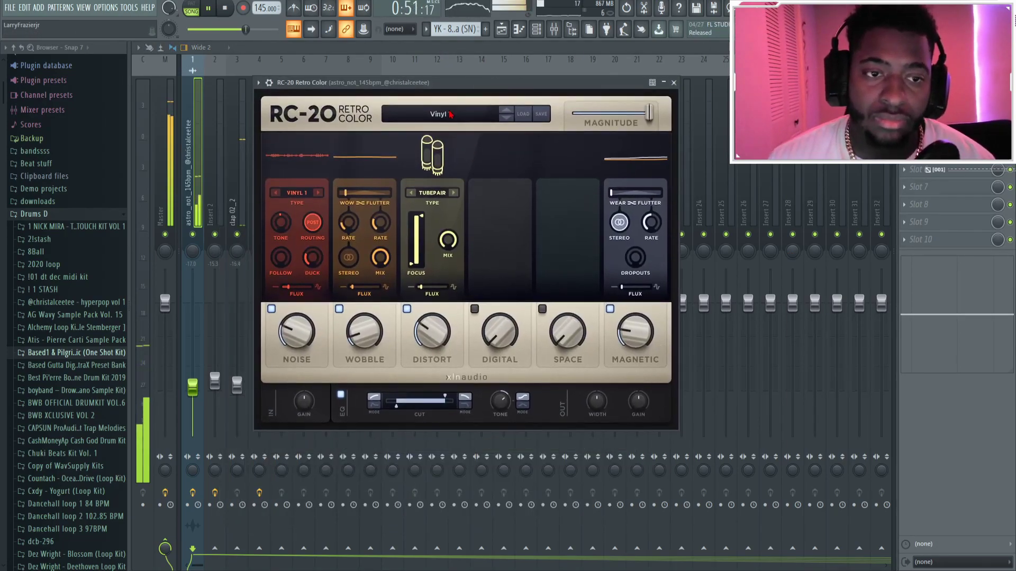
left_click(430, 123)
scroll(388, 205, "up", 3)
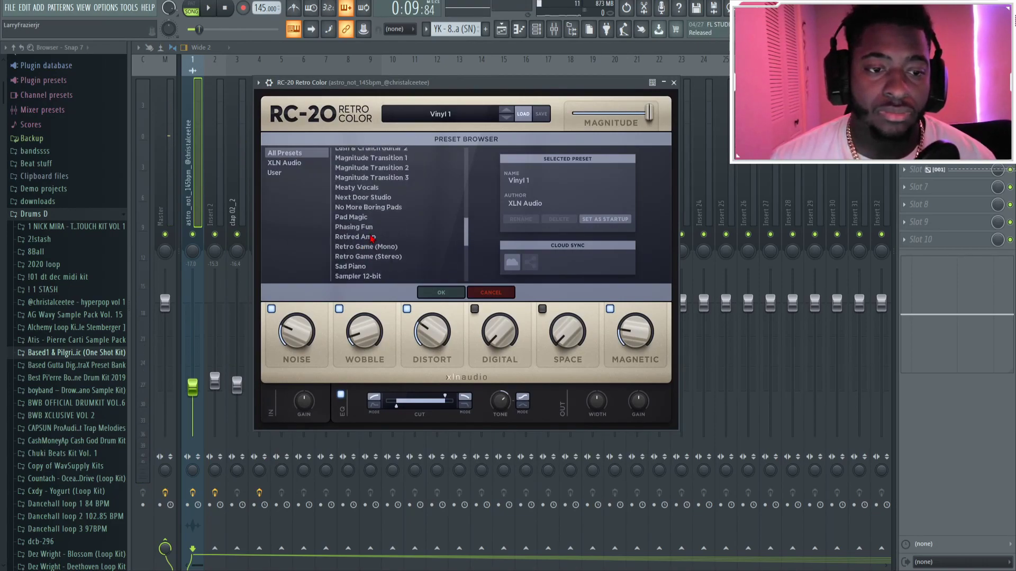
left_click(372, 238)
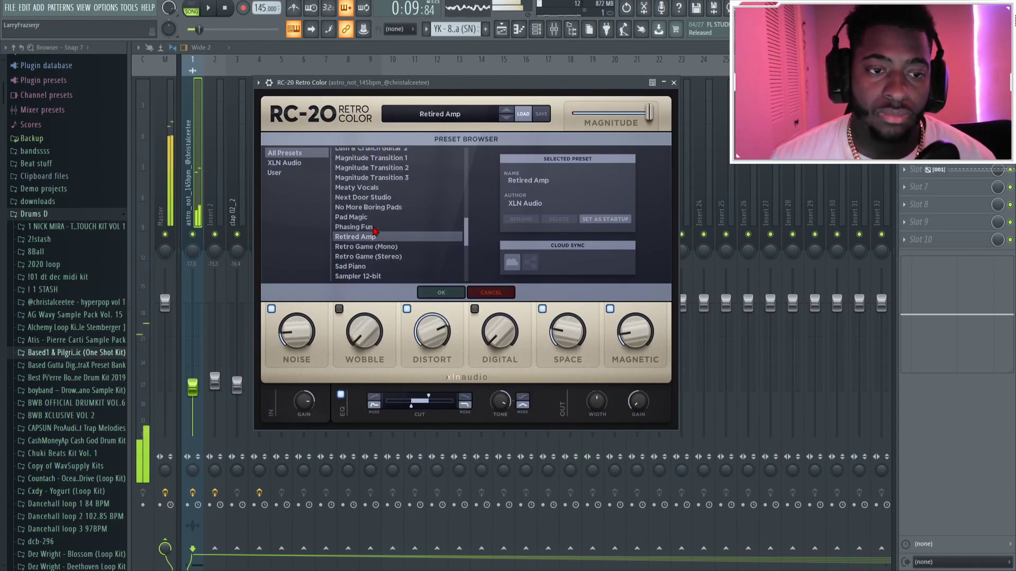
left_click(373, 227)
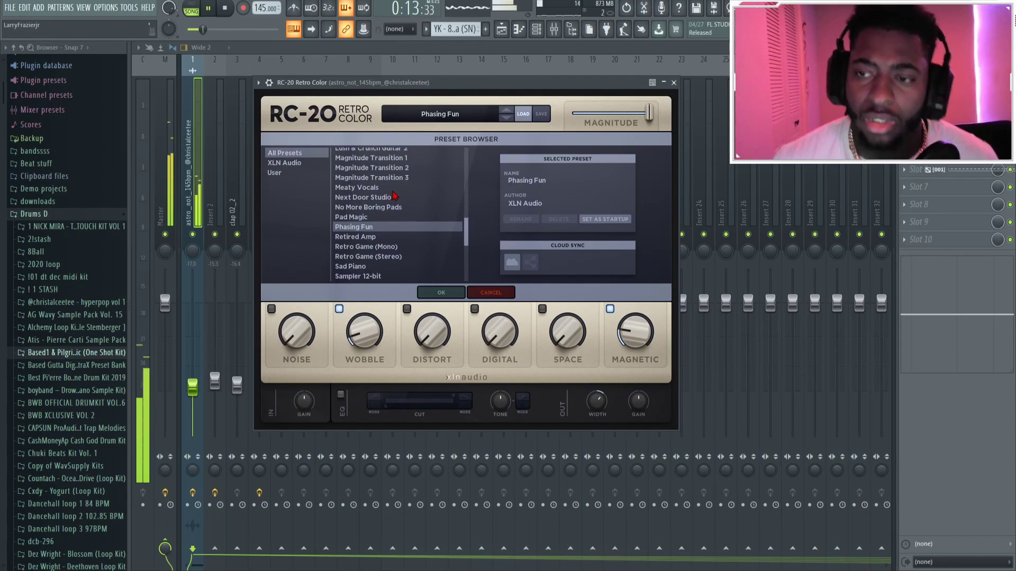
left_click(500, 29)
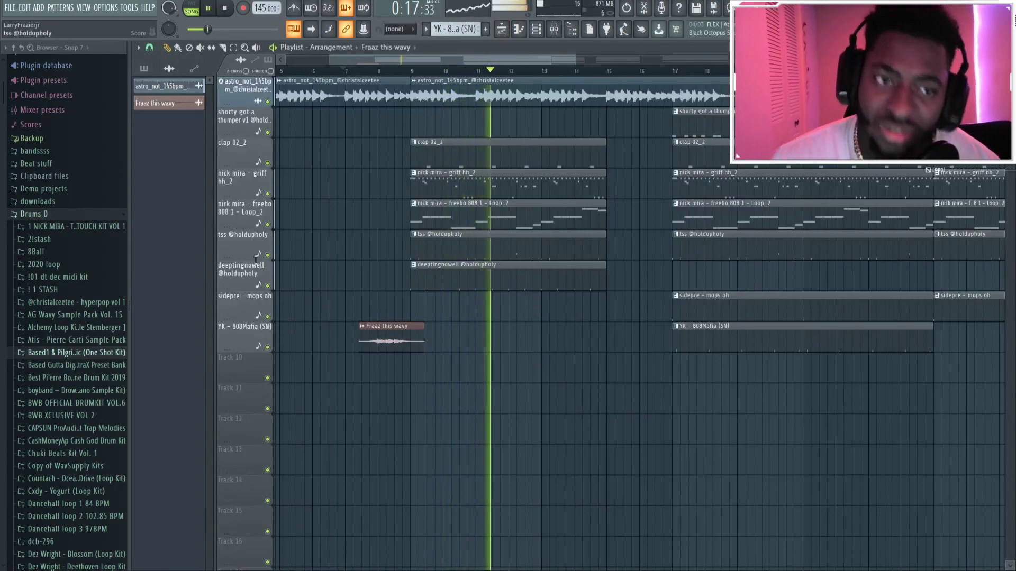
Step: Find the Sidepce Life Line Drum Kit in the Drums D folder and expand it
scroll(85, 352, "down", 10)
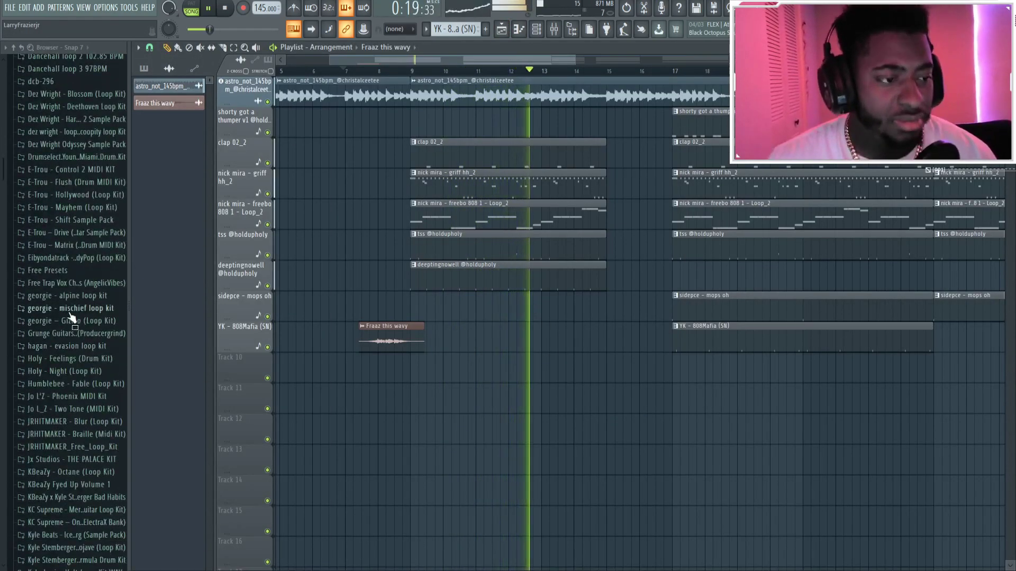
scroll(69, 318, "down", 12)
scroll(69, 305, "down", 10)
left_click(74, 459)
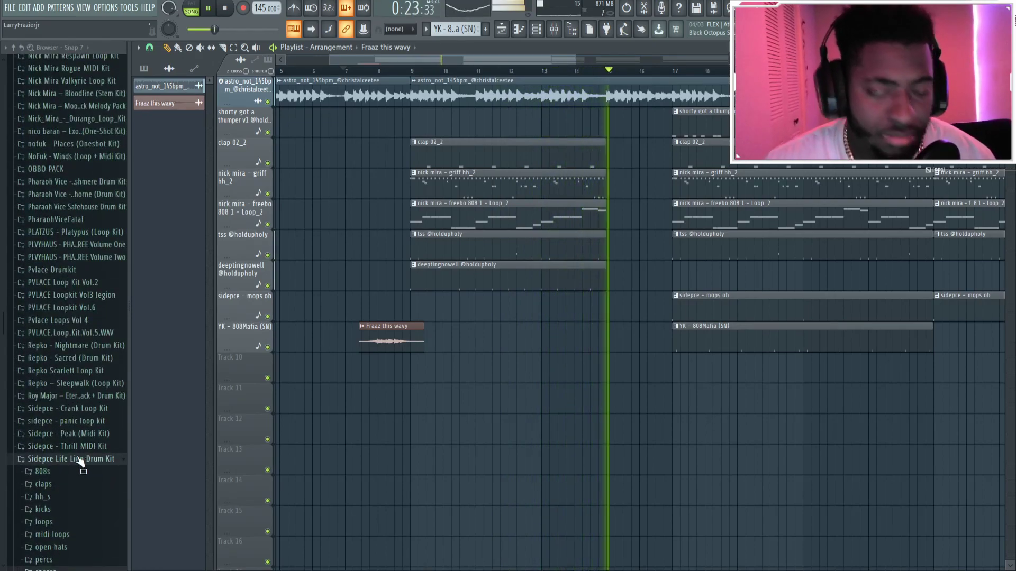
Step: Extend the first nick mira - freebo 808 clip through the dropout at bars 15–16, ending it just before bar 17
left_click_drag(606, 217, 678, 223)
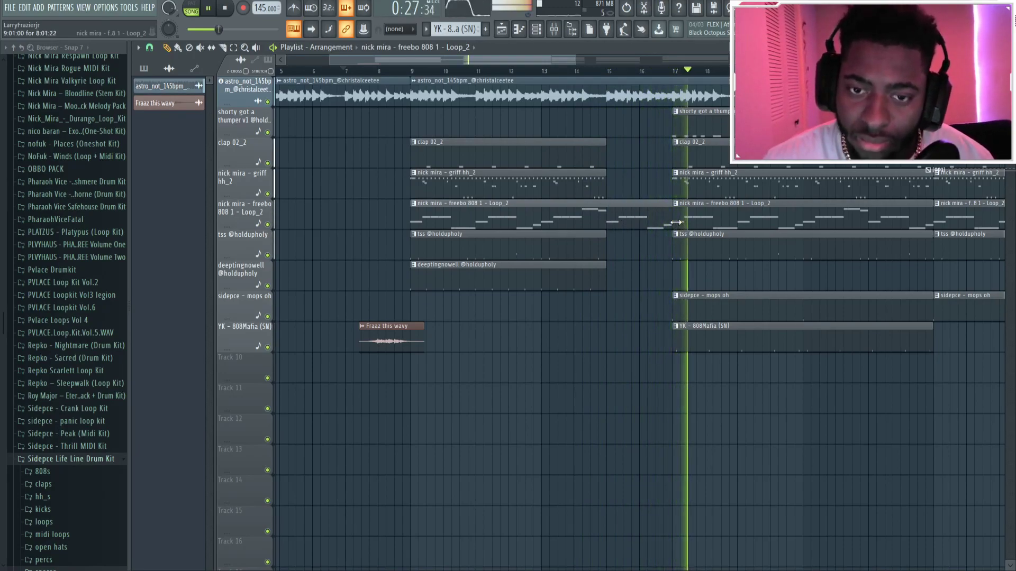
left_click(568, 71)
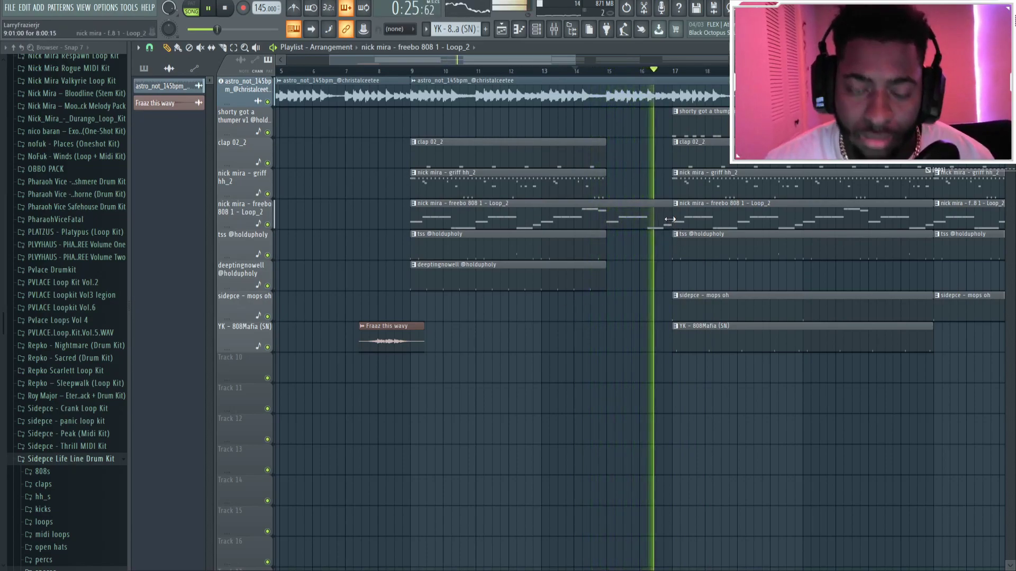
mouse_move(669, 216)
left_mouse_down()
mouse_move(643, 220)
mouse_move(659, 216)
left_mouse_up()
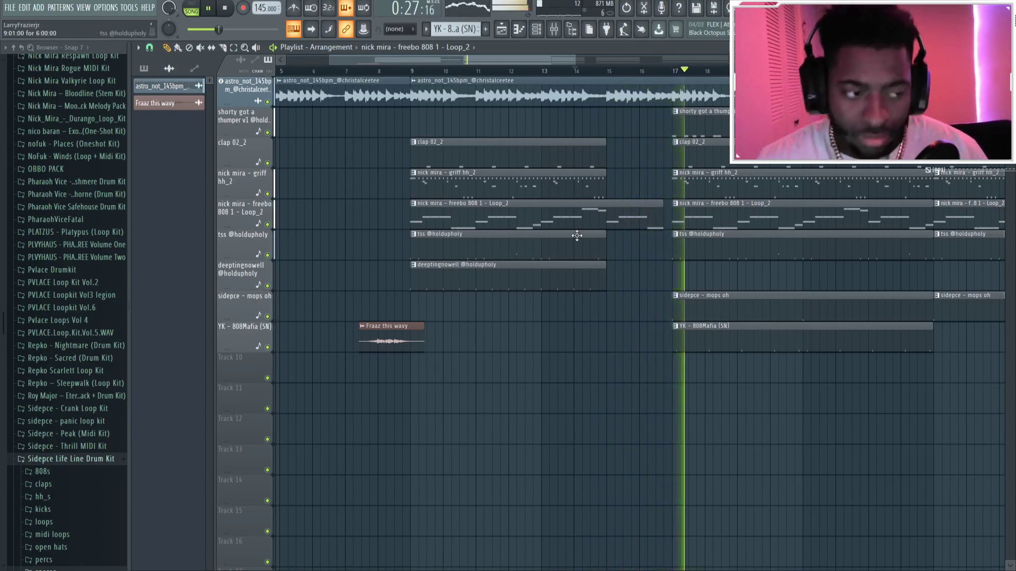
Step: Look through the snares in the Sidepce Life Line Drum Kit and the kits below it, and collapse the kit
left_click(46, 566)
scroll(56, 459, "down", 8)
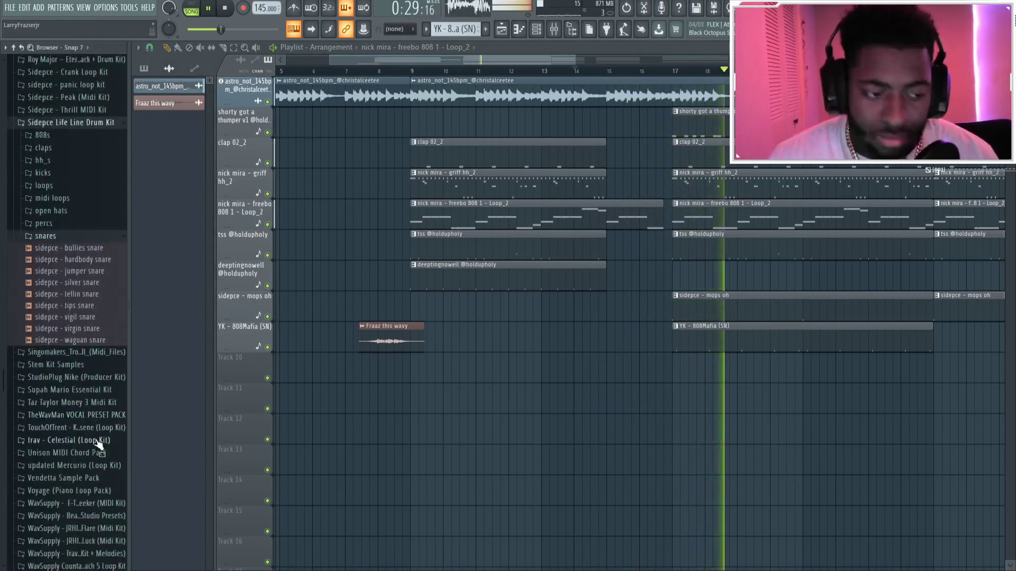
scroll(56, 243, "down", 10)
scroll(56, 242, "up", 10)
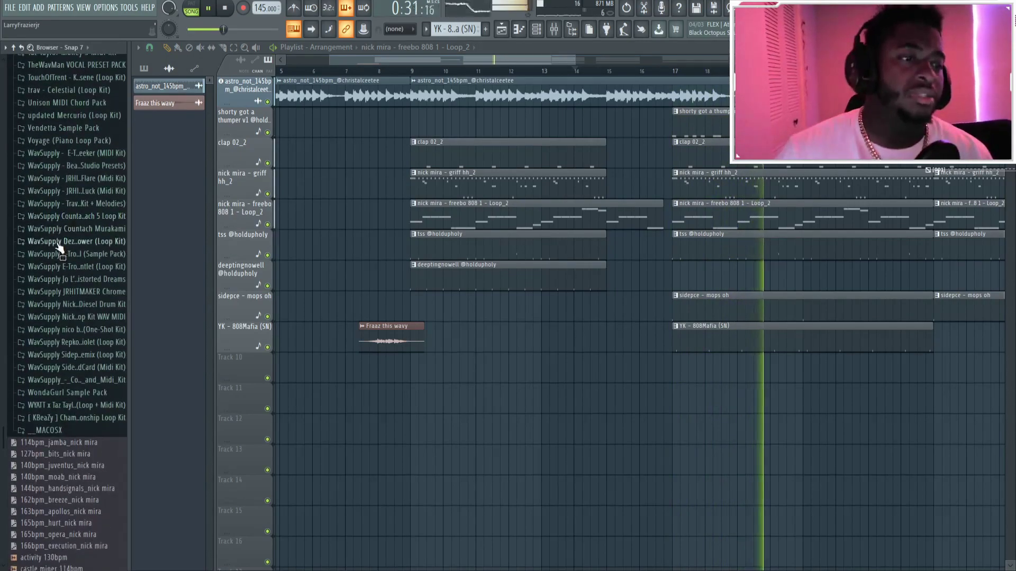
scroll(56, 243, "up", 8)
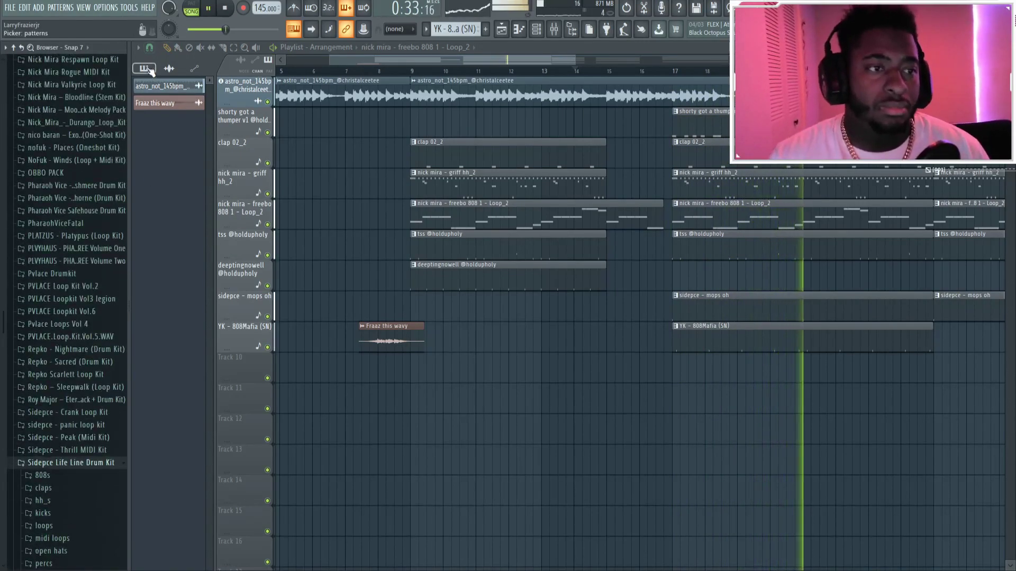
left_click(58, 462)
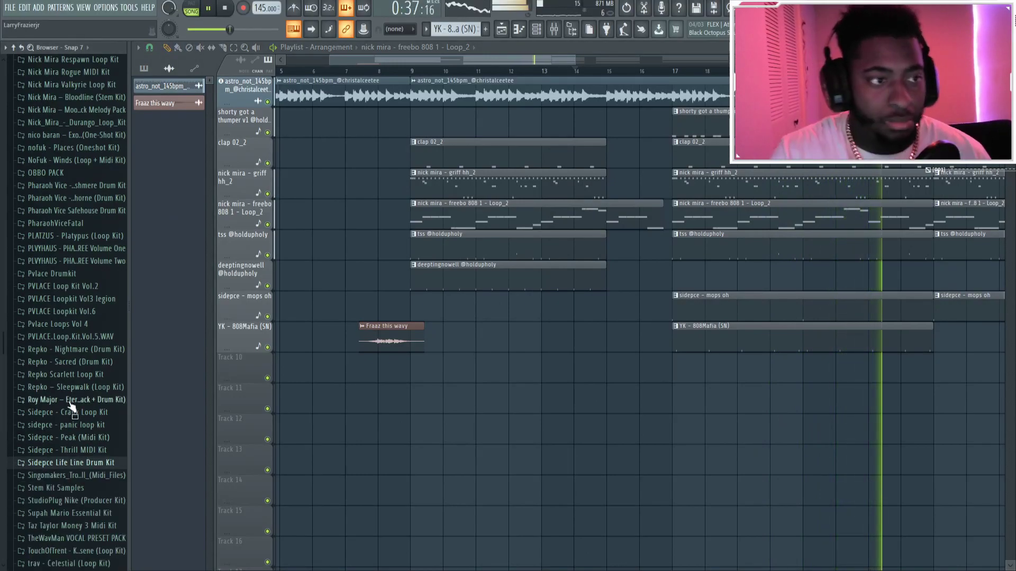
Step: Search through the Drums D kits and open the Drop Fxs folder of the nofuk - Places (Oneshot Kit)
scroll(64, 179, "down", 3)
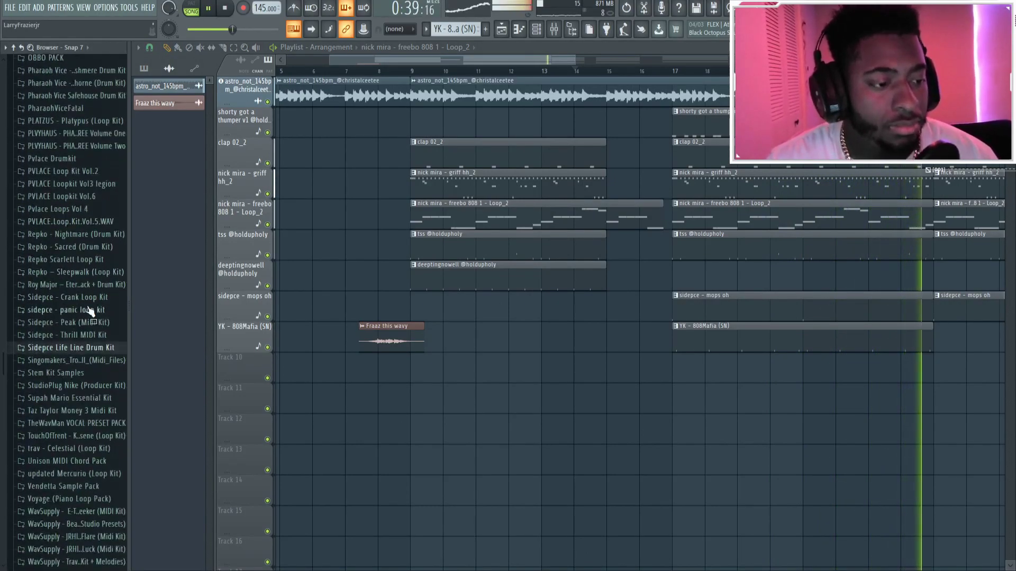
scroll(79, 359, "down", 3)
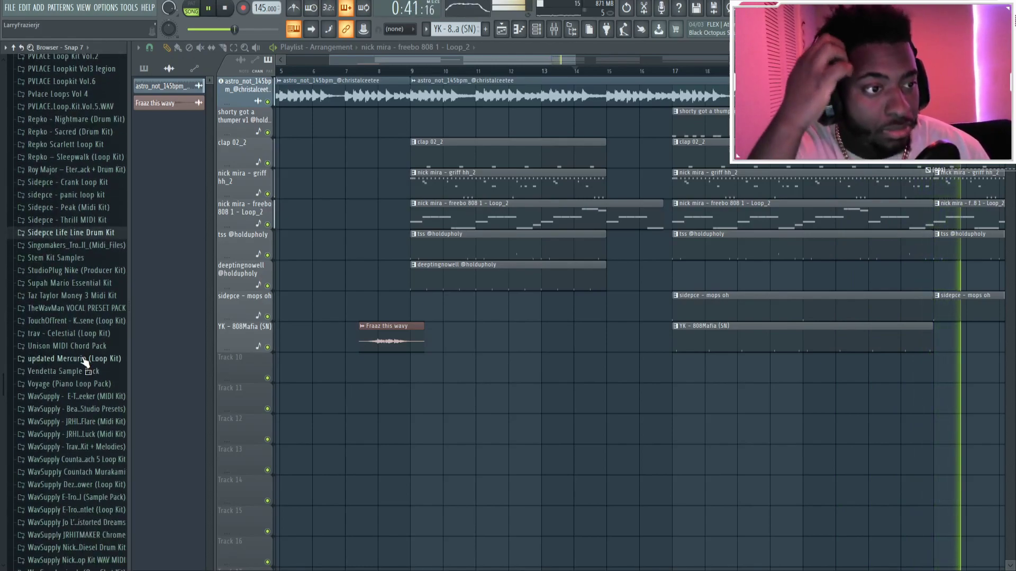
scroll(83, 358, "up", 6)
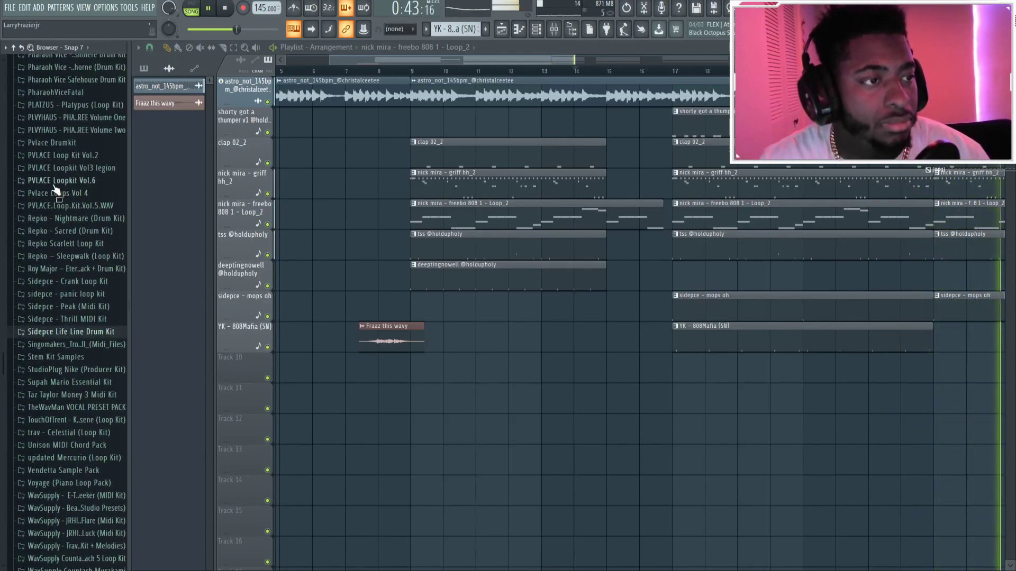
scroll(55, 252, "up", 15)
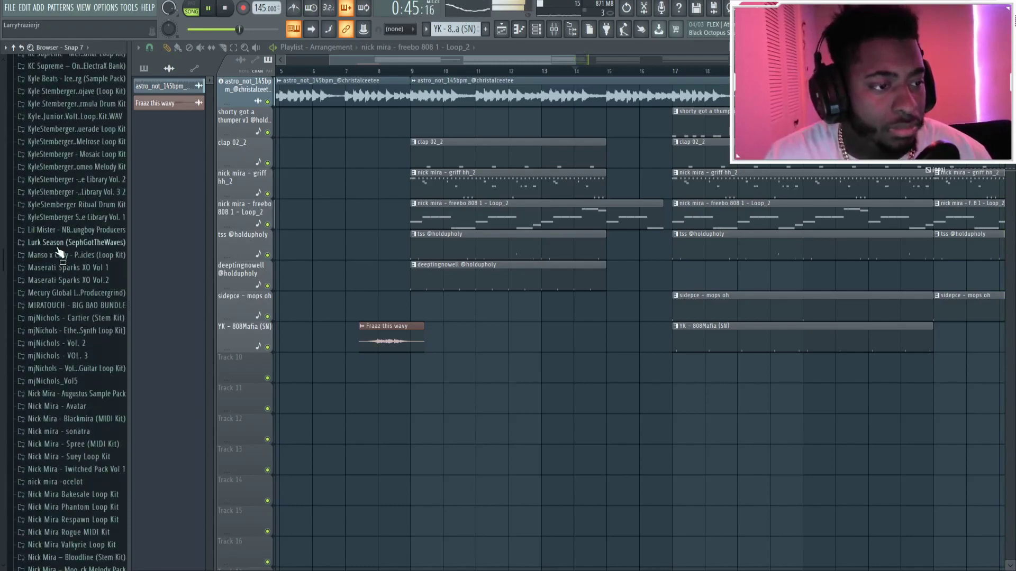
scroll(89, 185, "up", 3)
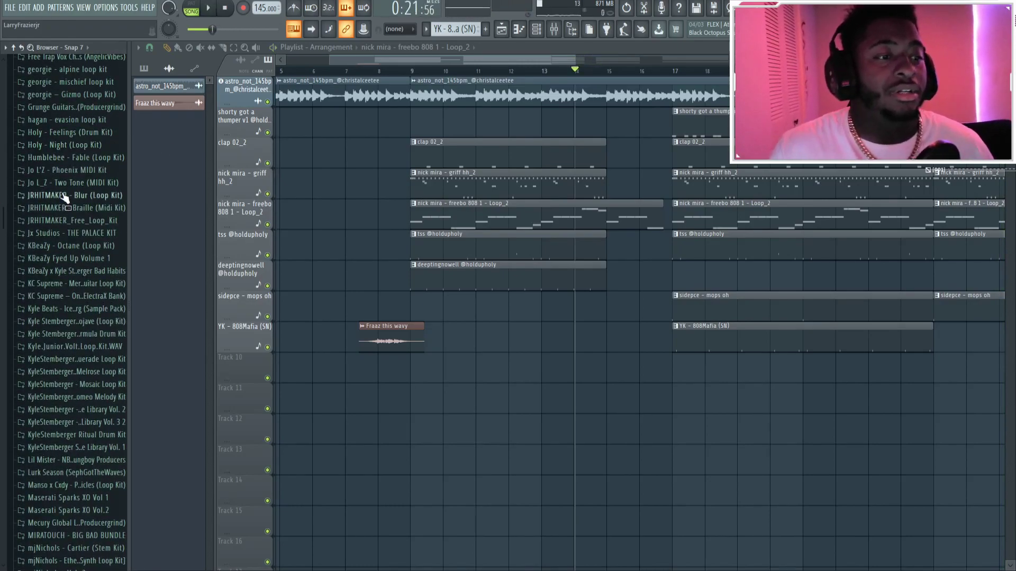
scroll(69, 208, "down", 7)
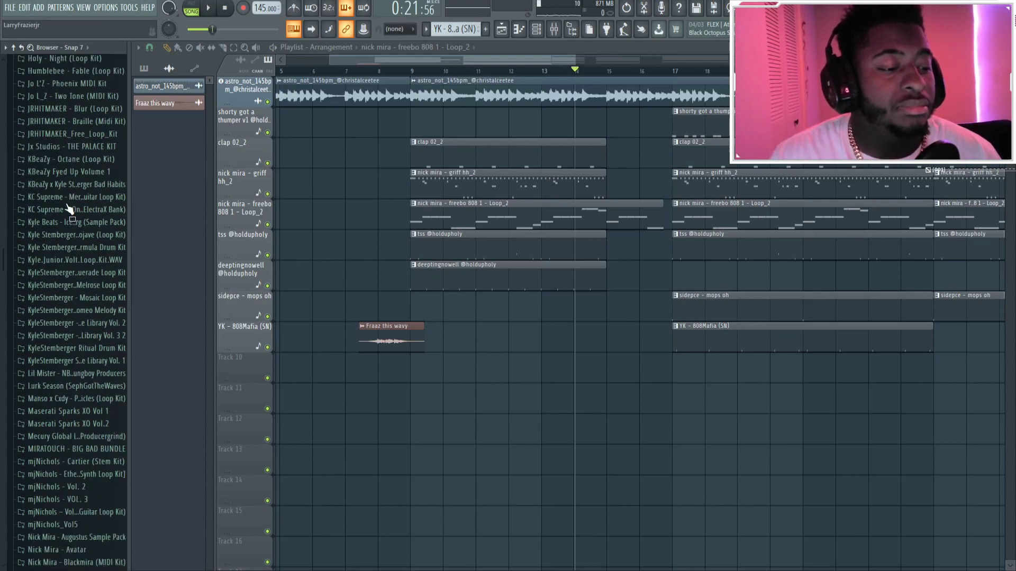
scroll(66, 204, "up", 7)
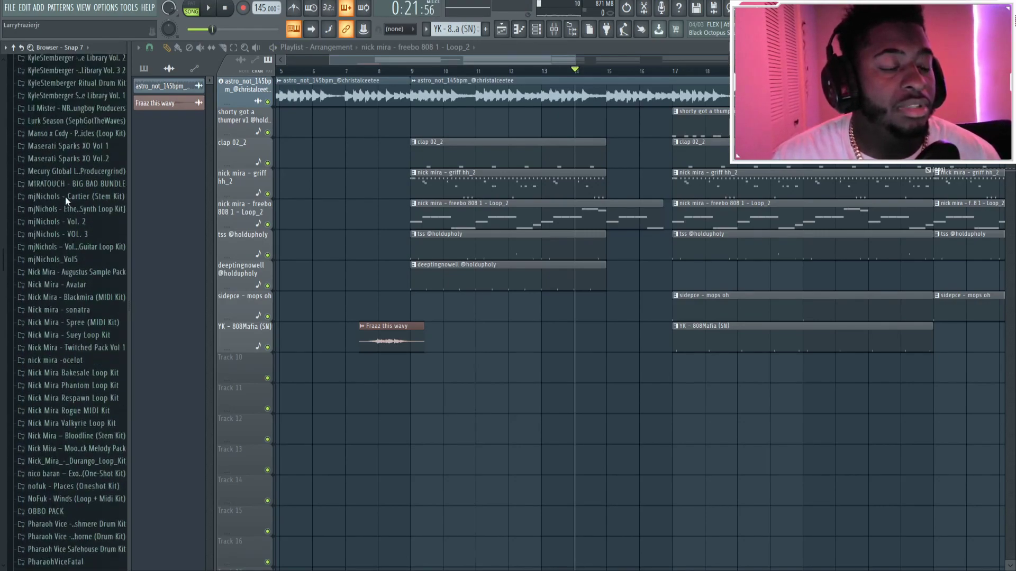
scroll(46, 224, "down", 14)
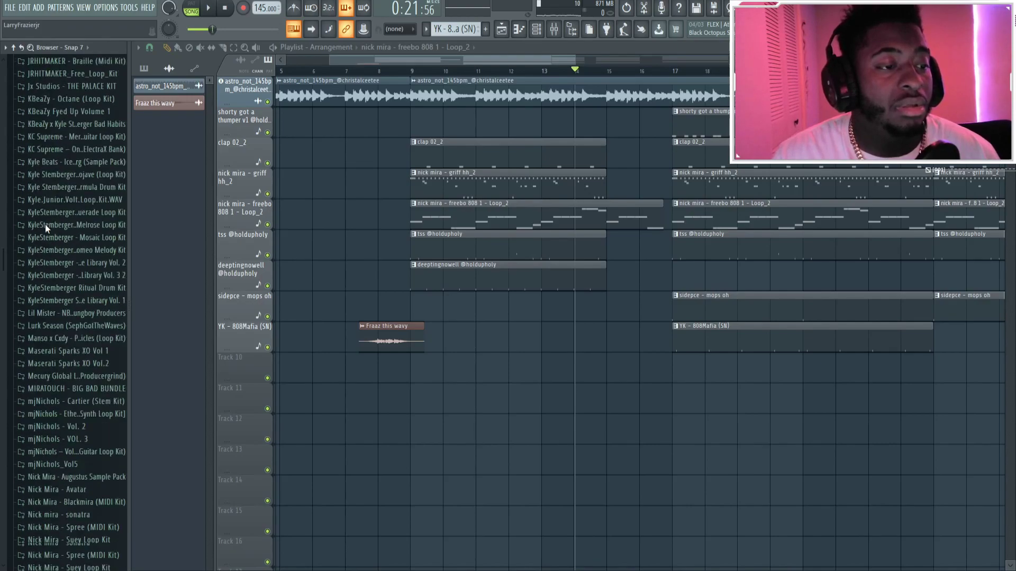
scroll(57, 277, "down", 3)
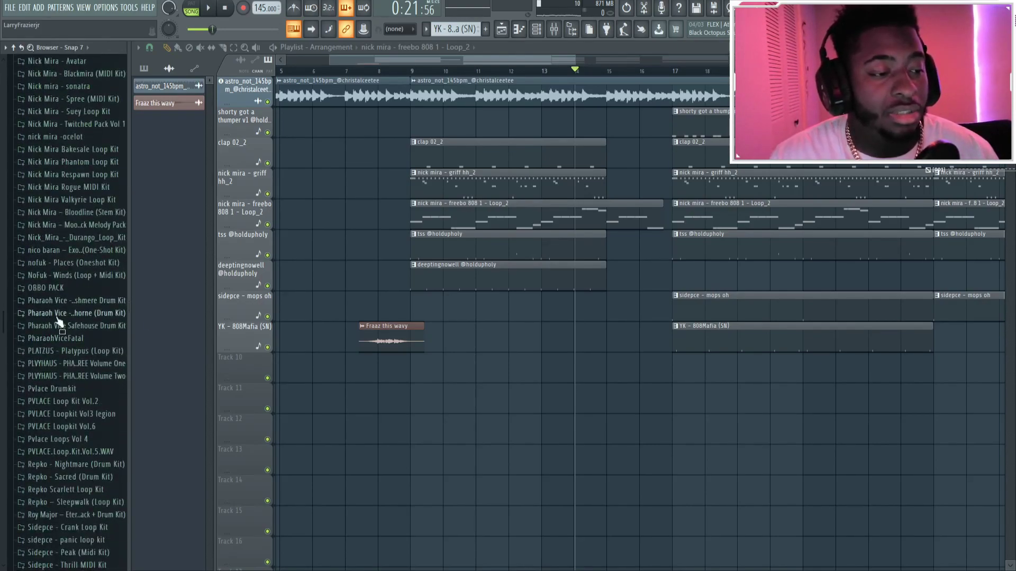
left_click(78, 263)
left_click(51, 288)
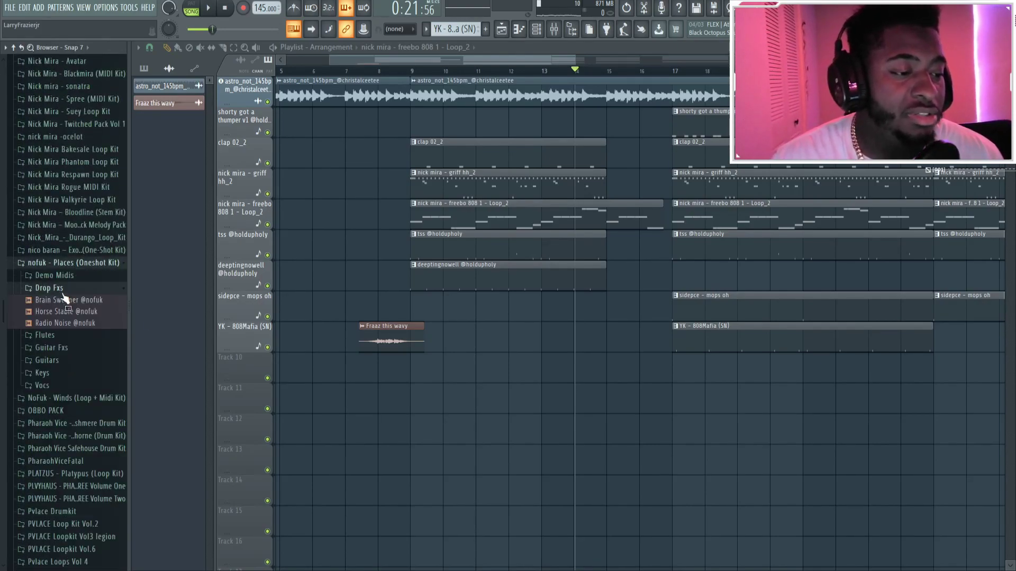
left_click_drag(74, 301, 410, 387)
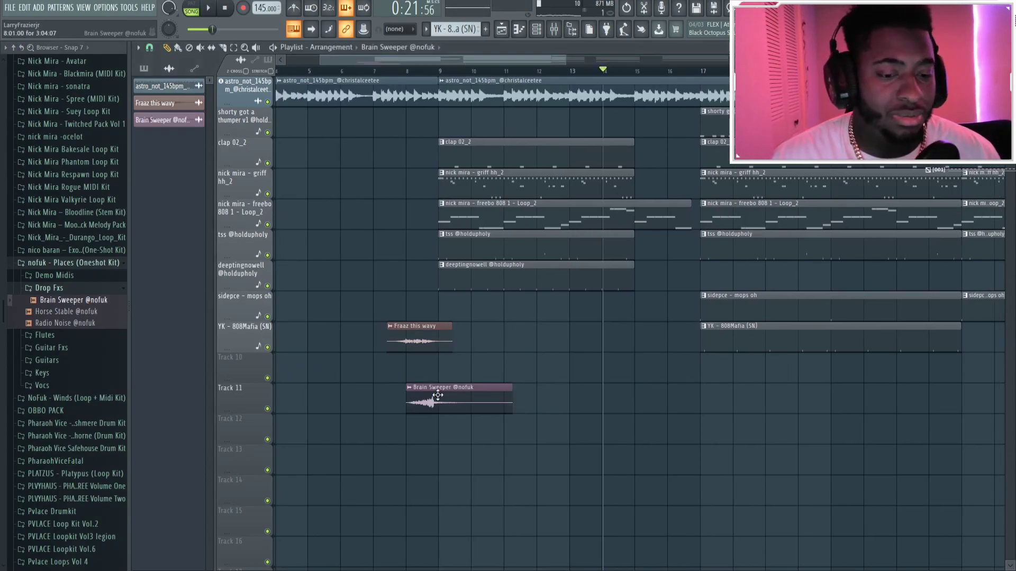
left_click_drag(471, 408, 535, 407)
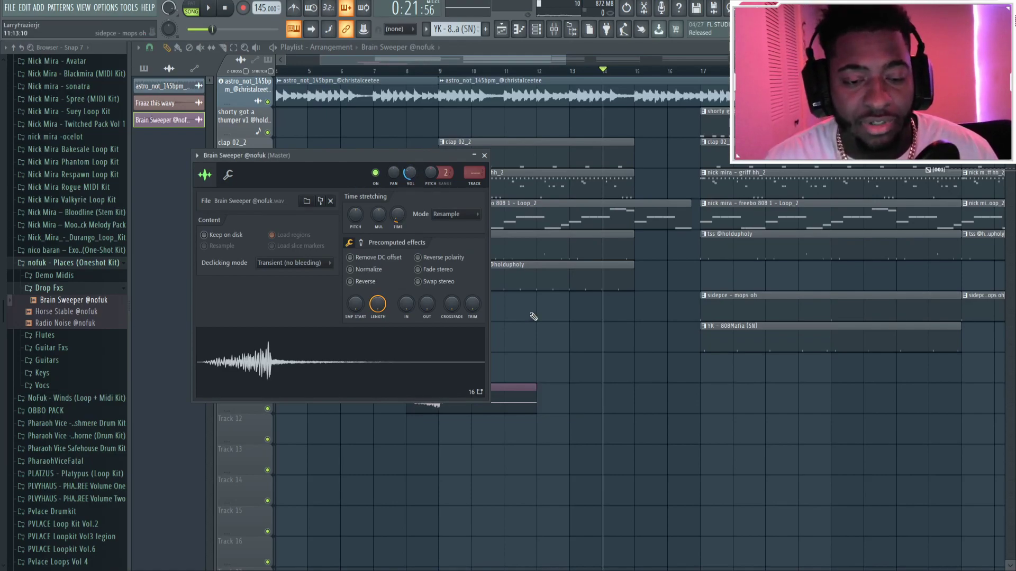
key("Escape")
key("space")
Step: Set the Brain Sweeper sample's time-stretching mode to Auto and listen to it in the arrangement
double_click(443, 403)
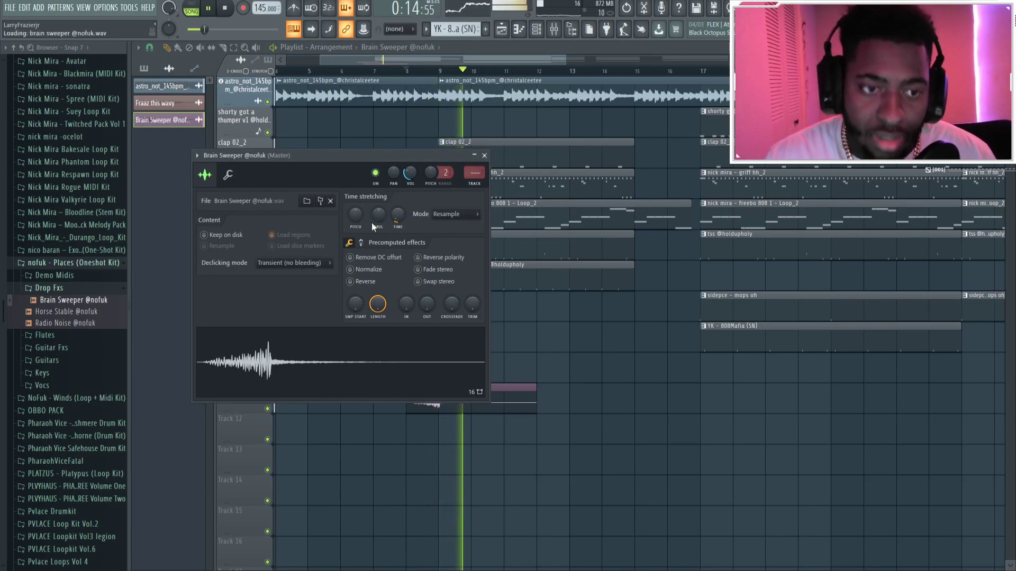
key("Escape")
key("space")
key("space")
double_click(458, 403)
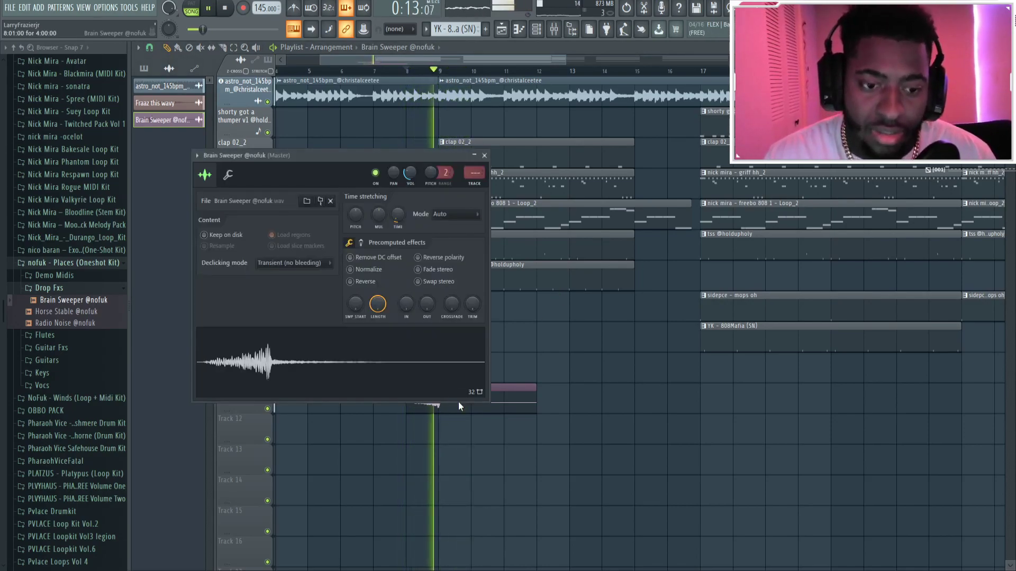
key("Escape")
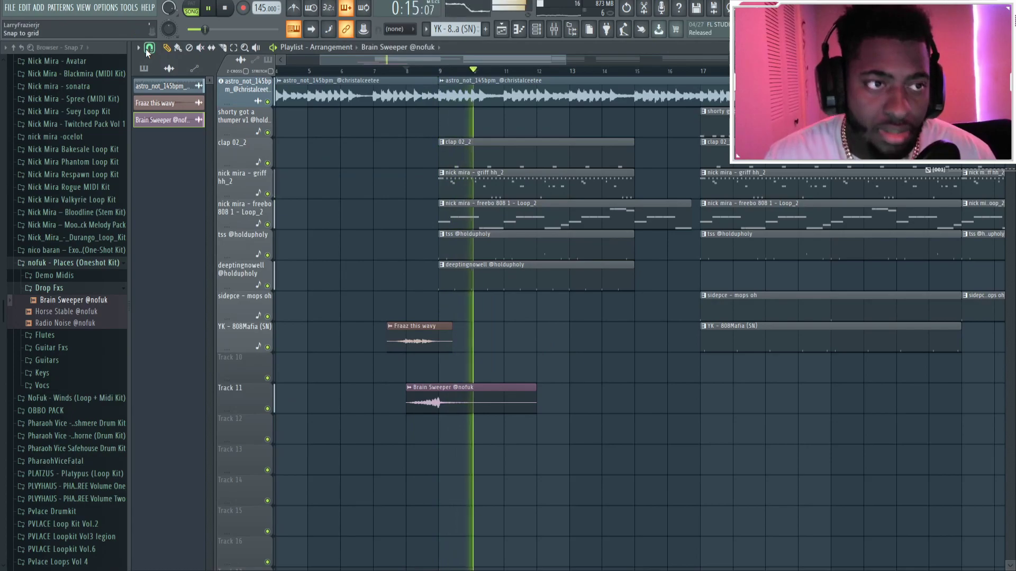
Step: Add a second Brain Sweeper clip on Track 11 starting at bar 24
scroll(455, 60, "down", 4)
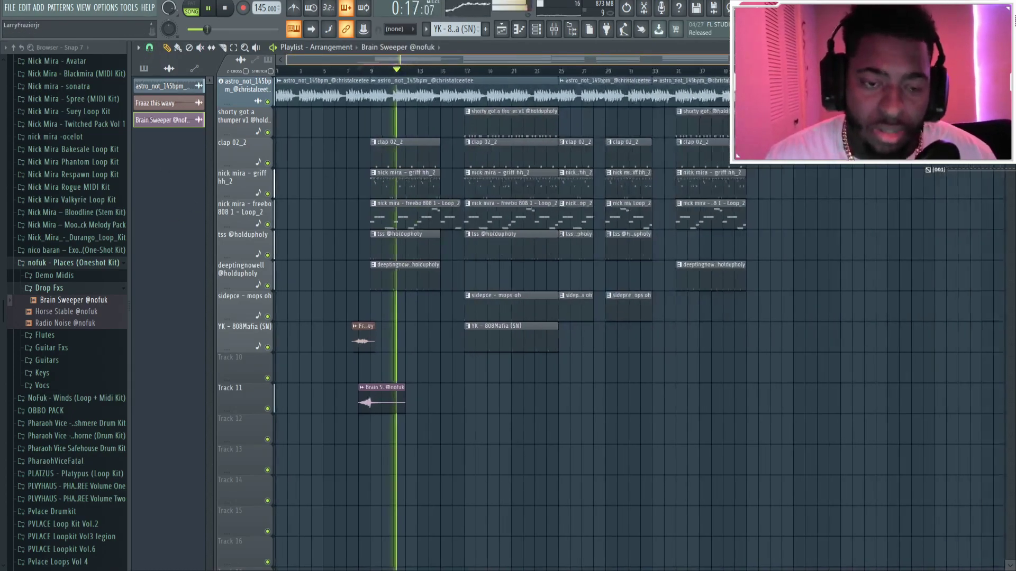
left_click(570, 407)
left_click_drag(573, 411, 543, 415)
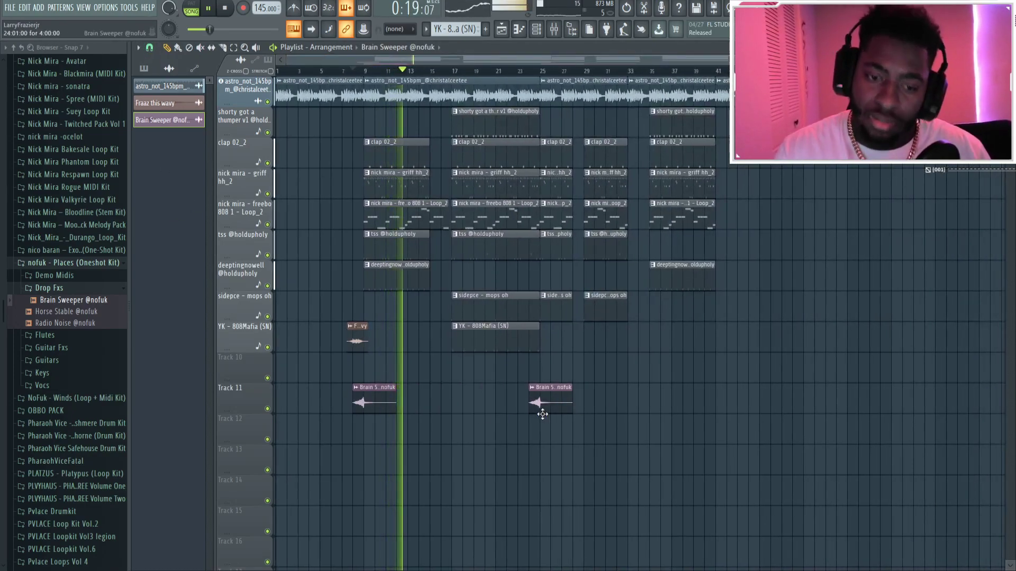
Step: Select all clips from bar 9 onward, including both Brain Sweeper clips, and duplicate the section starting at bar 49
left_click_drag(868, 465, 355, 75)
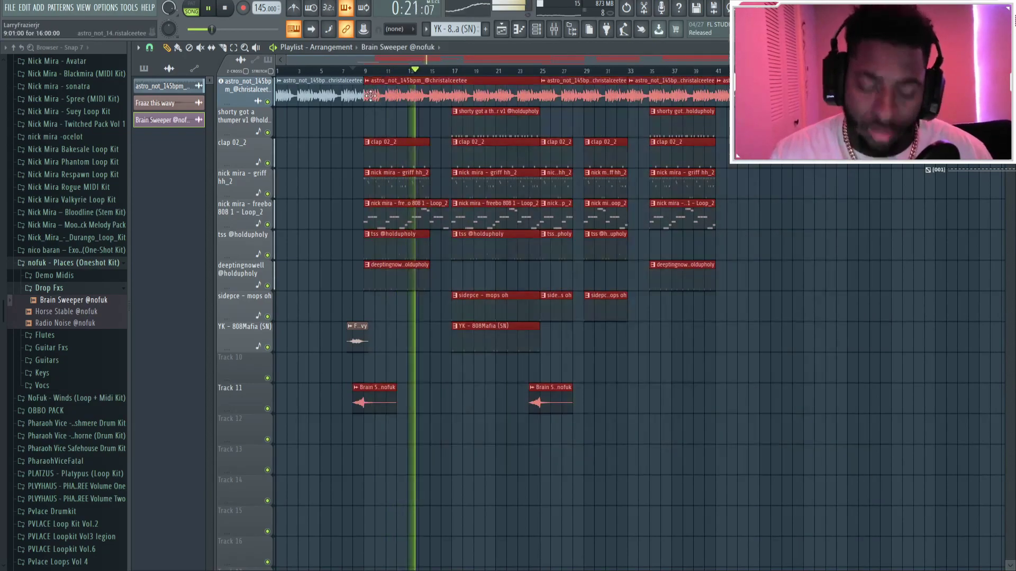
key("ctrl+b")
key("shift+Left")
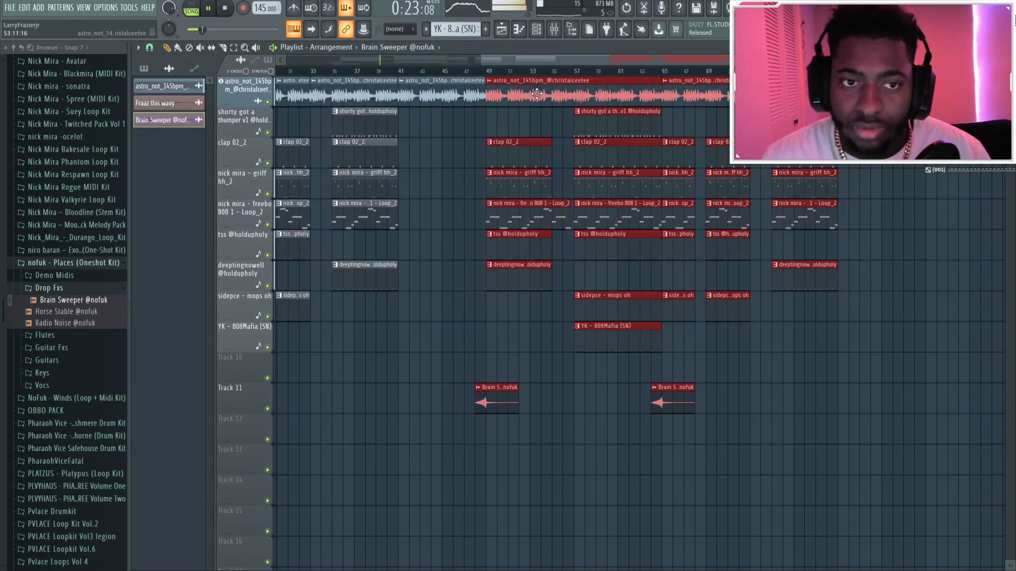
Step: Duplicate the selected section once more so a third copy starts at bar 89, and deselect the clips
scroll(643, 64, "down", 3)
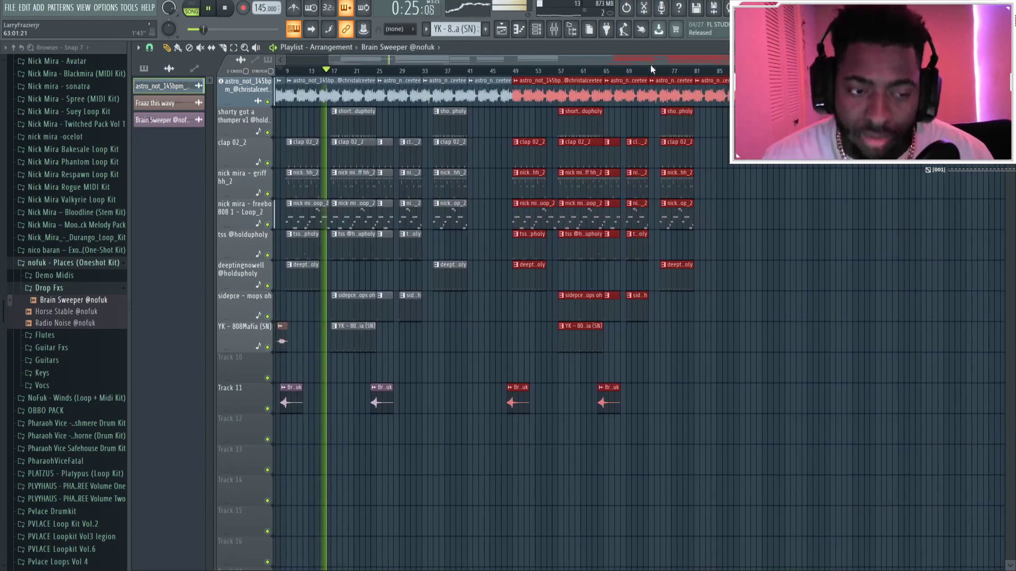
key("ctrl+b")
left_click(751, 261)
left_click_drag(966, 451, 735, 165)
key("shift+Left")
key("ctrl+d")
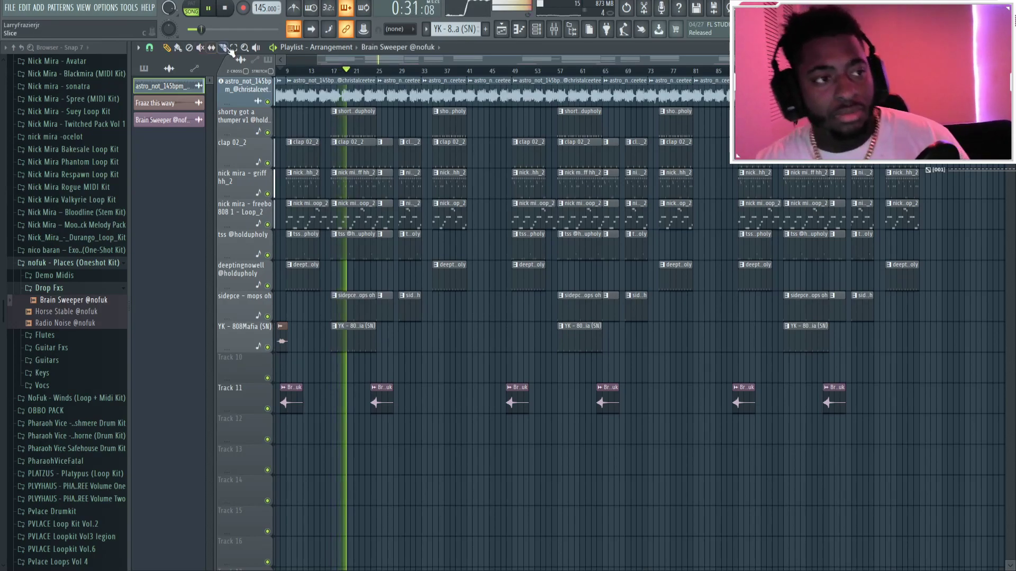
scroll(338, 63, "up", 5)
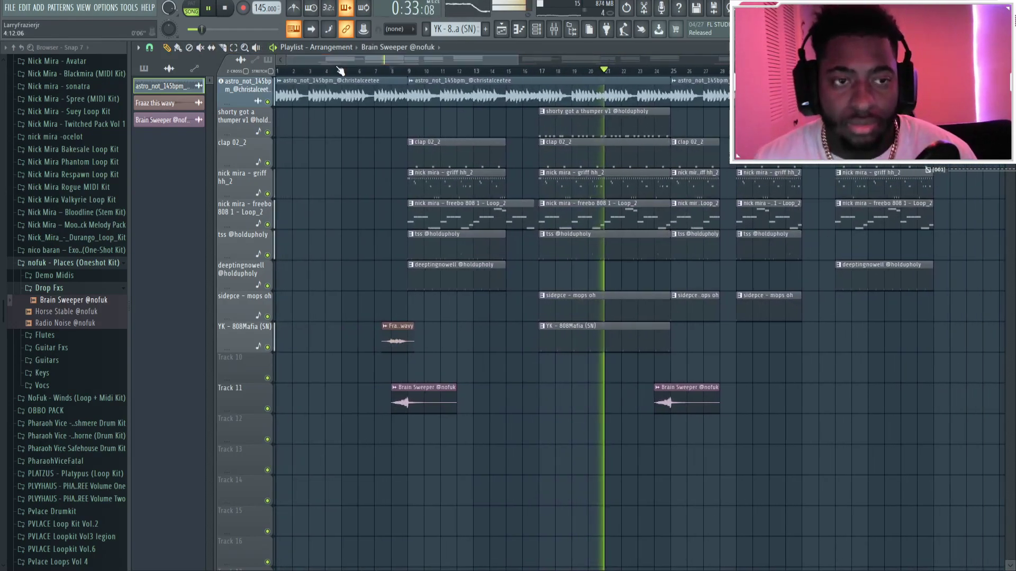
scroll(362, 59, "down", 5)
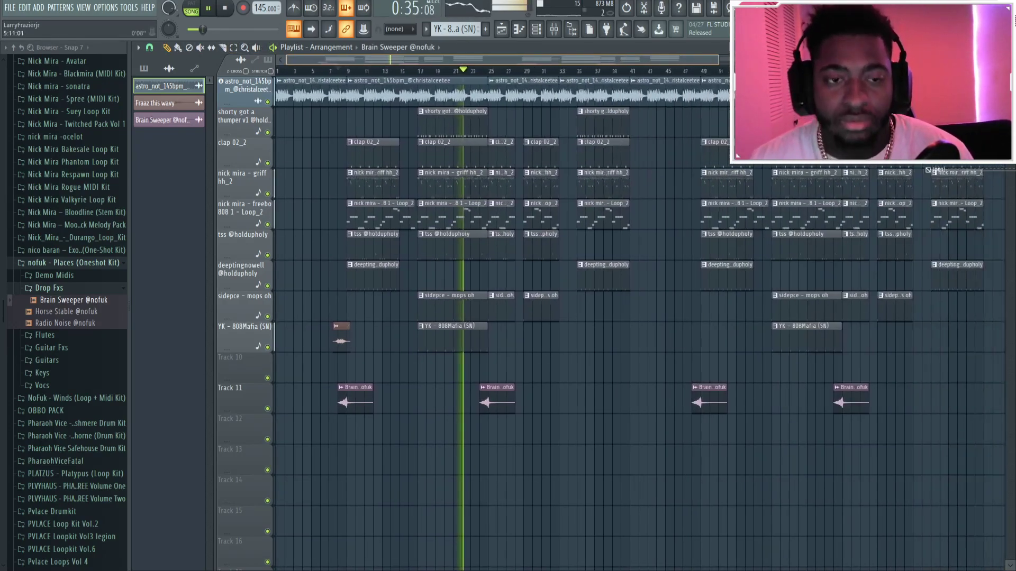
scroll(364, 58, "down", 3)
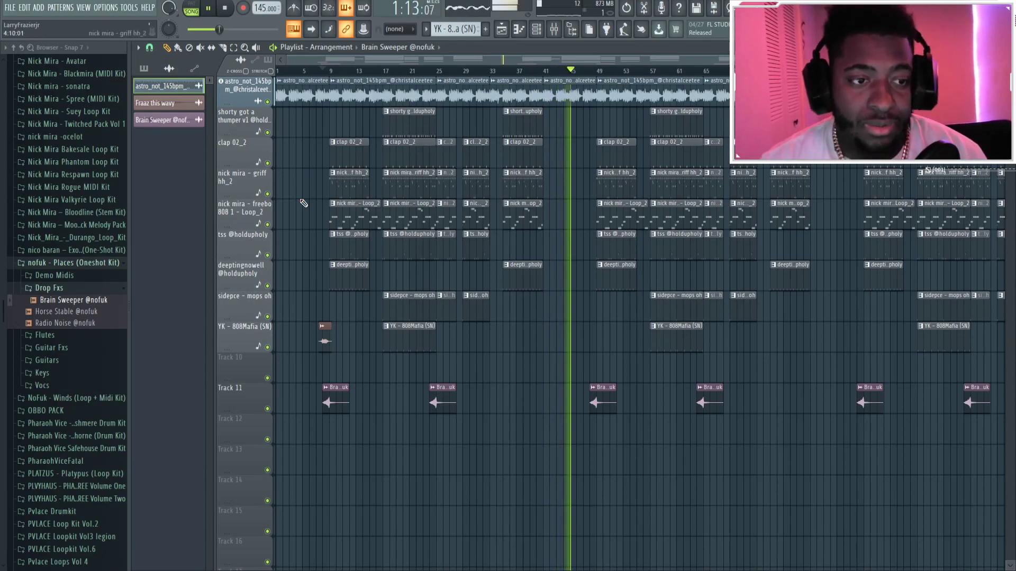
scroll(503, 70, "down", 2)
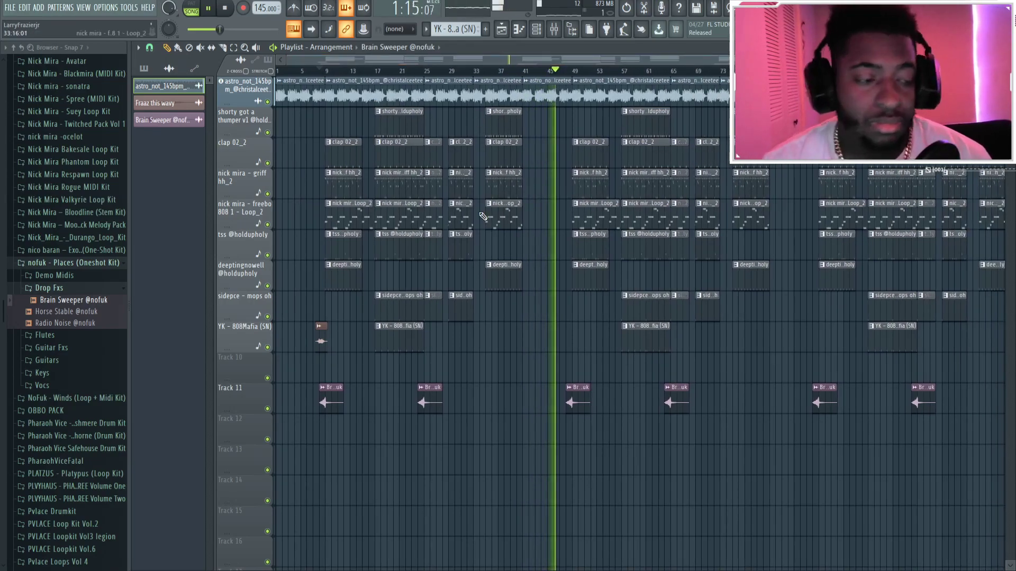
Step: Collapse the nofuk - Places (Oneshot Kit) folder and look through the remaining kits and loose samples further down the browser
left_click(67, 263)
scroll(39, 199, "up", 15)
scroll(55, 228, "up", 10)
scroll(27, 268, "down", 20)
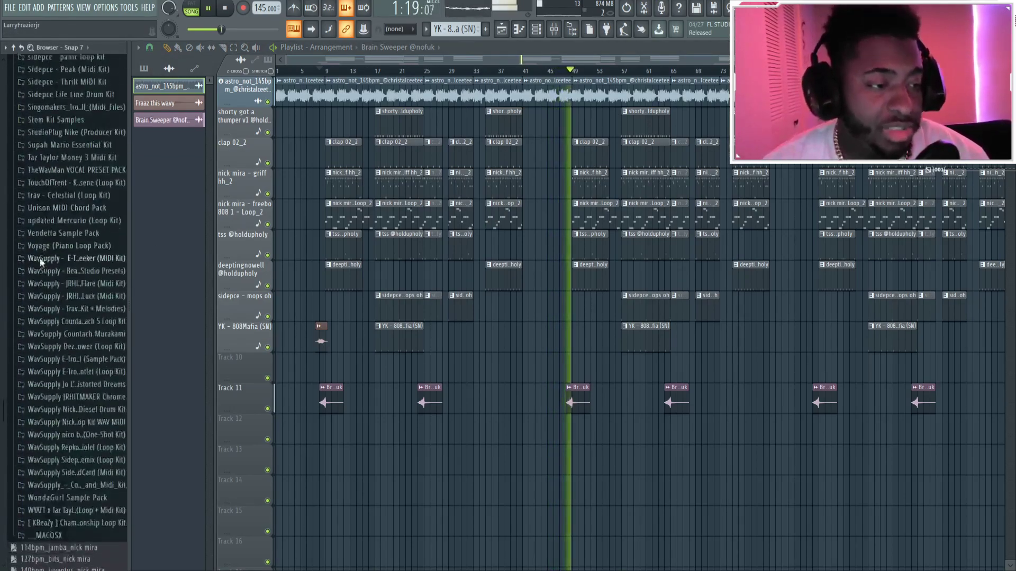
scroll(41, 265, "down", 10)
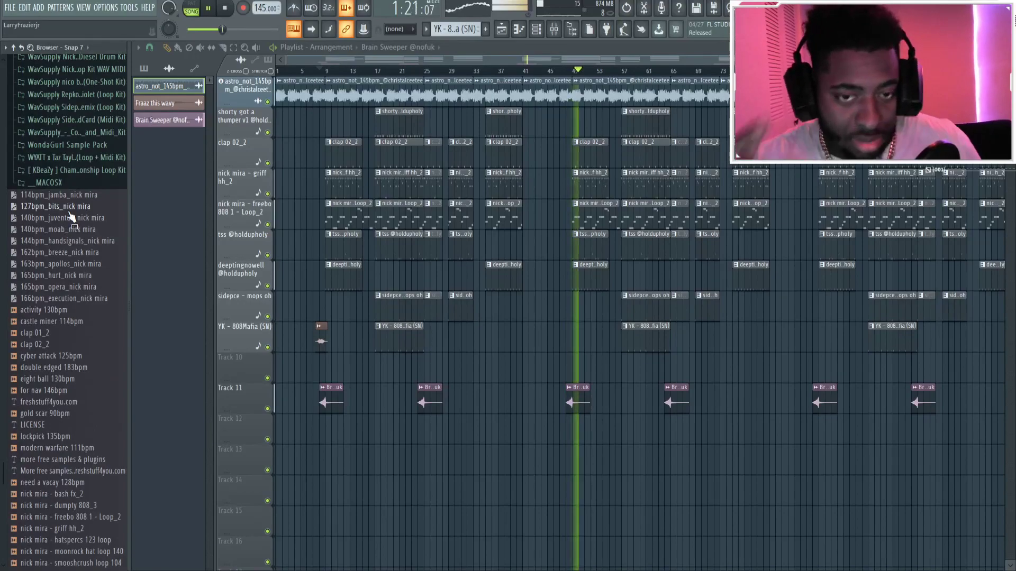